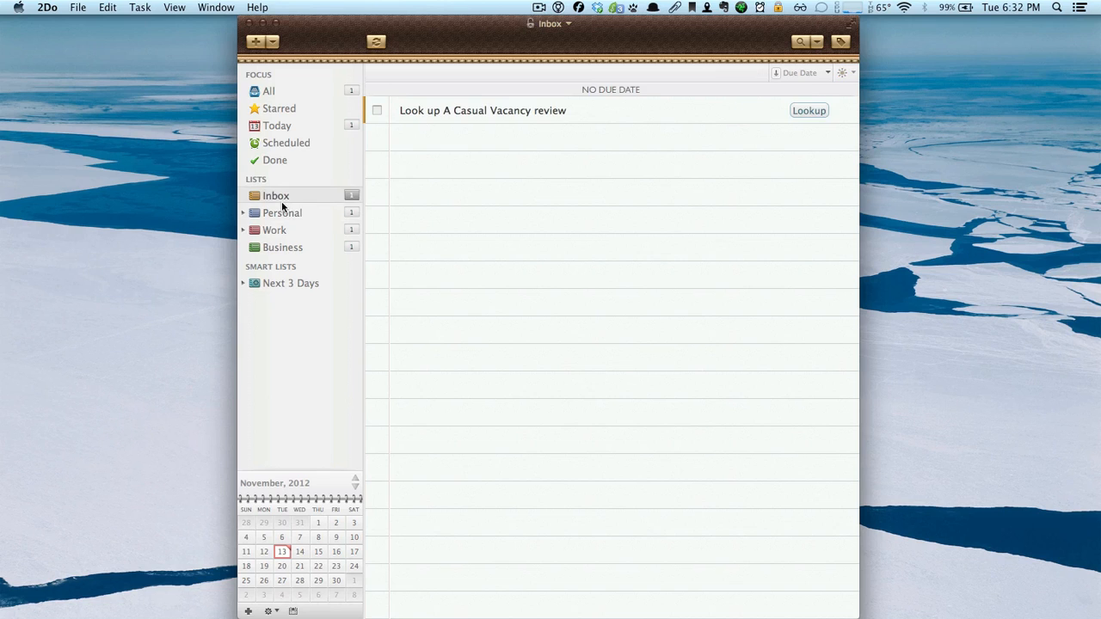
View the tasks in the Personal, Work and Business lists
{"action": "left_click", "coordinate": [287, 213]}
{"action": "left_click", "coordinate": [287, 229]}
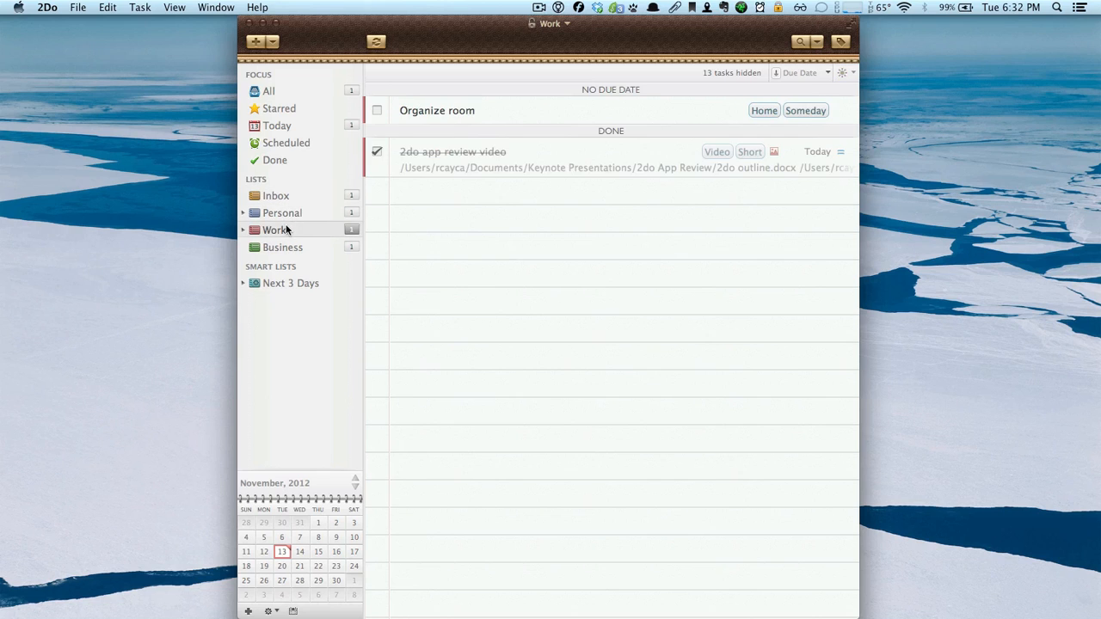
{"action": "left_click", "coordinate": [287, 247]}
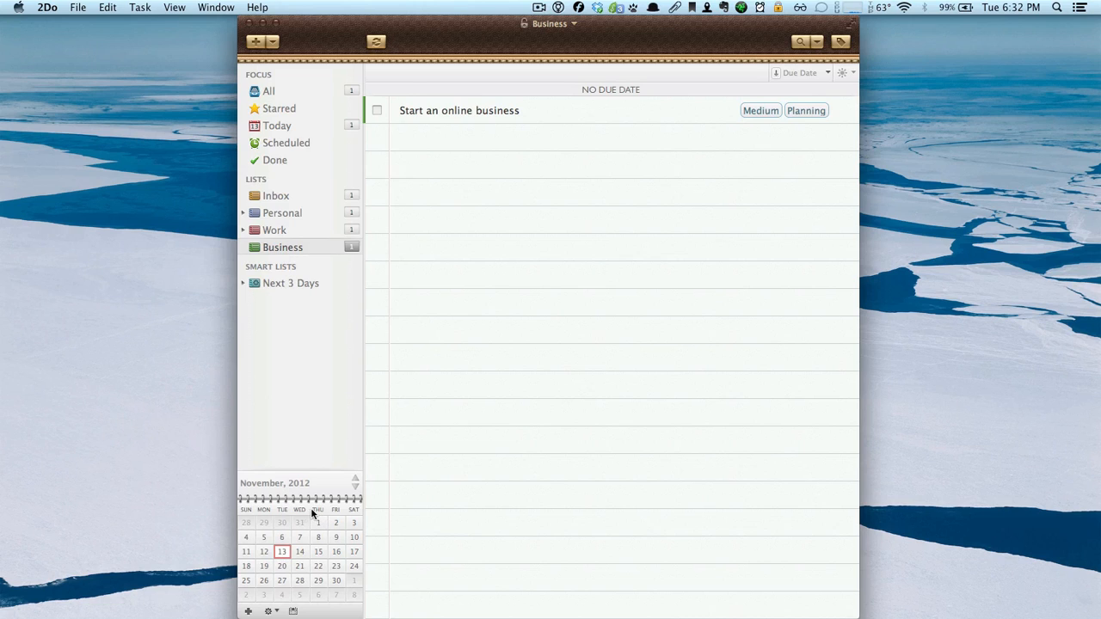
Toggle the sidebar calendar's display and look over the management options for the Business list
{"action": "left_click", "coordinate": [292, 611]}
{"action": "left_click", "coordinate": [293, 612]}
{"action": "left_click", "coordinate": [270, 612]}
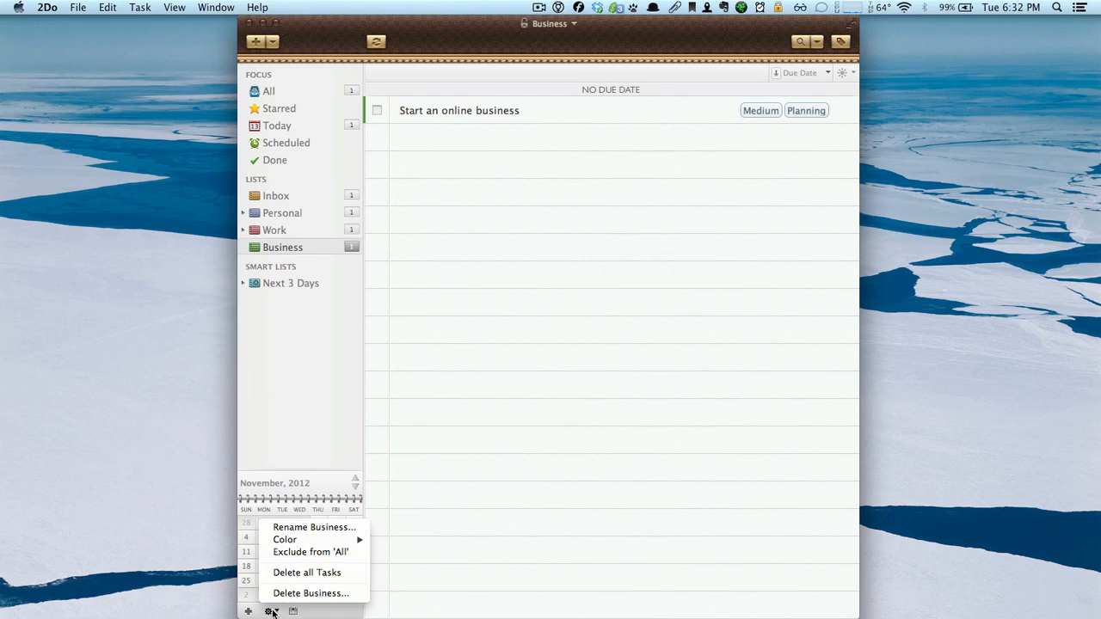
{"action": "left_click", "coordinate": [679, 336]}
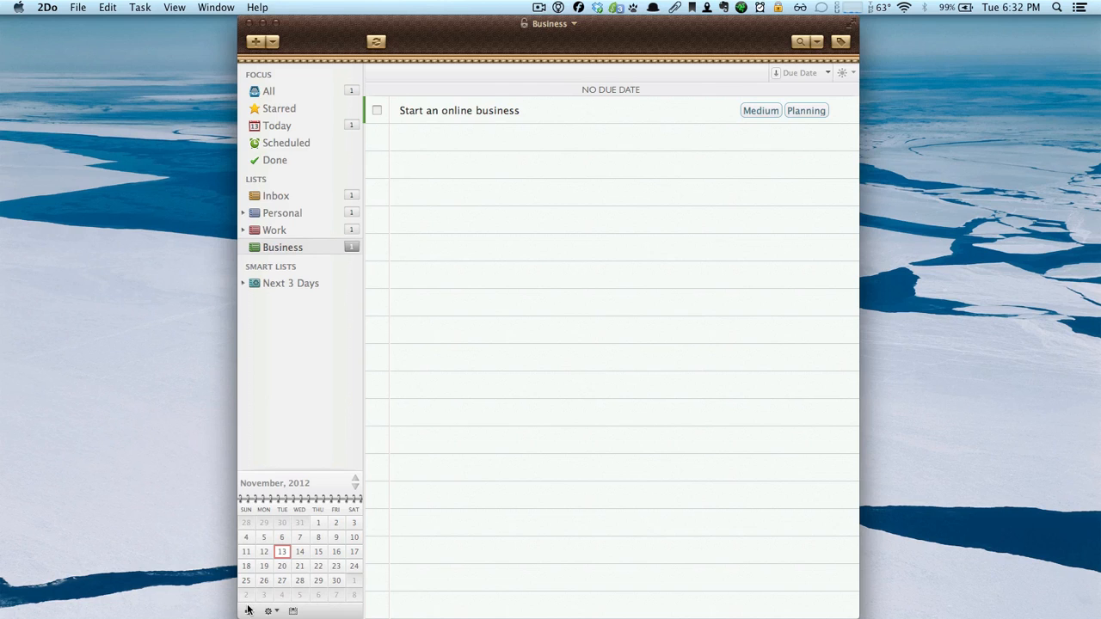
Look over the available tags and the search options, closing both again
{"action": "left_click", "coordinate": [840, 43]}
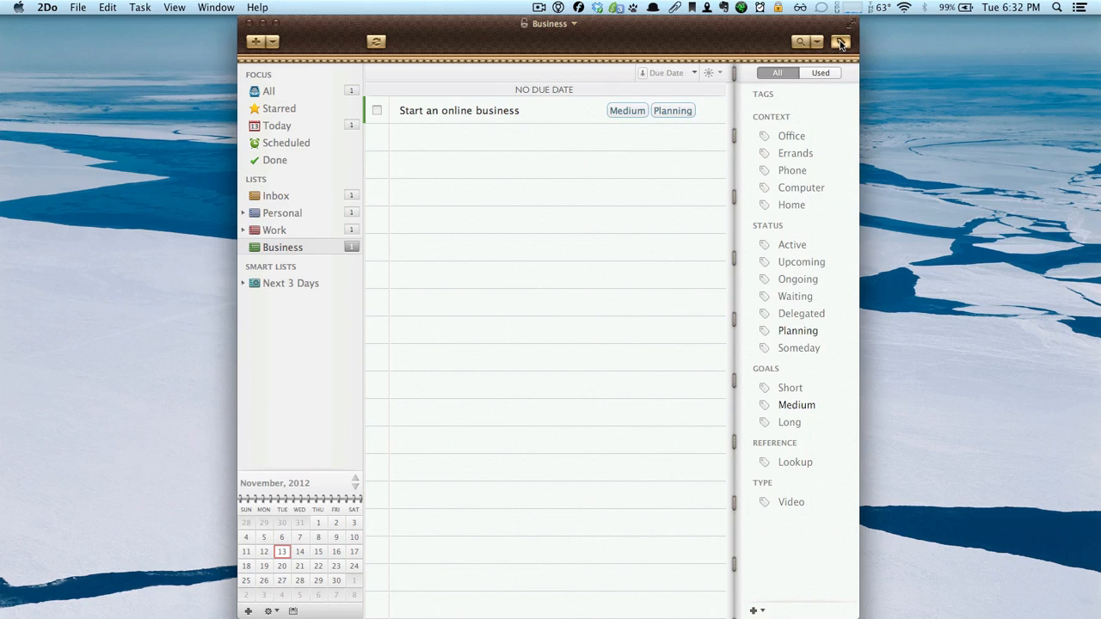
{"action": "left_click", "coordinate": [841, 43]}
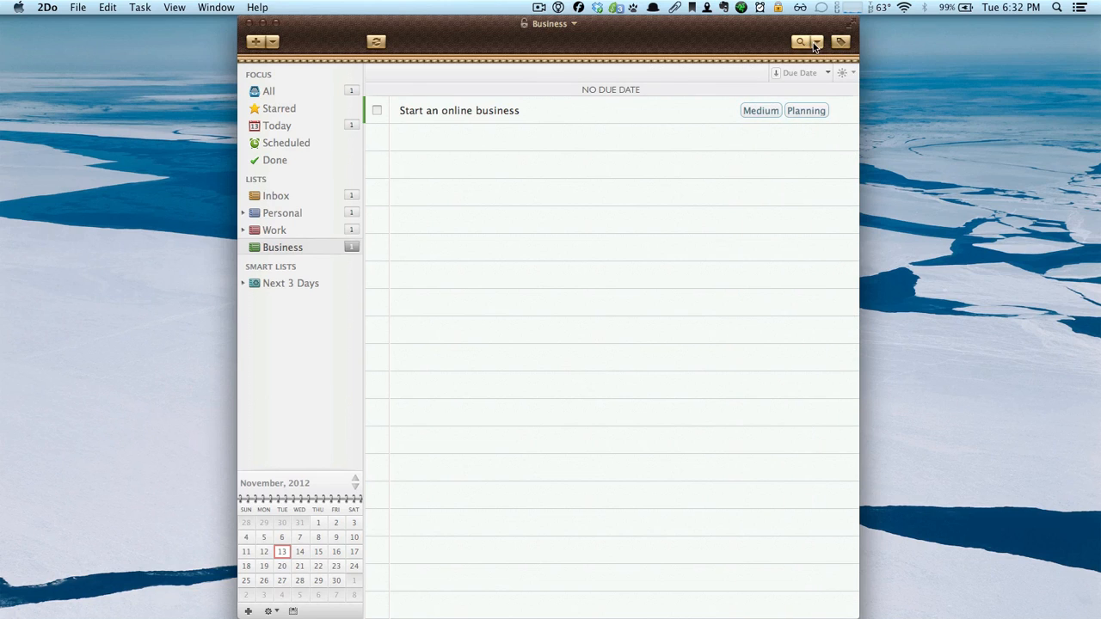
{"action": "left_click", "coordinate": [818, 43]}
{"action": "left_click", "coordinate": [710, 45]}
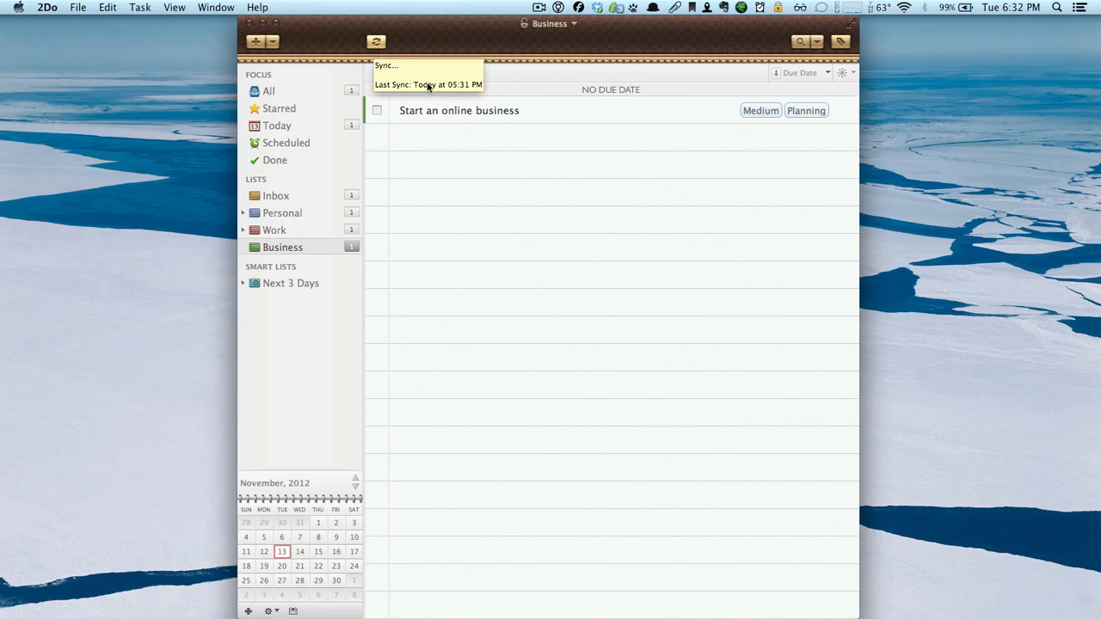
Show all tasks and start a new task titled "Take out the garbage"
{"action": "left_click", "coordinate": [290, 93]}
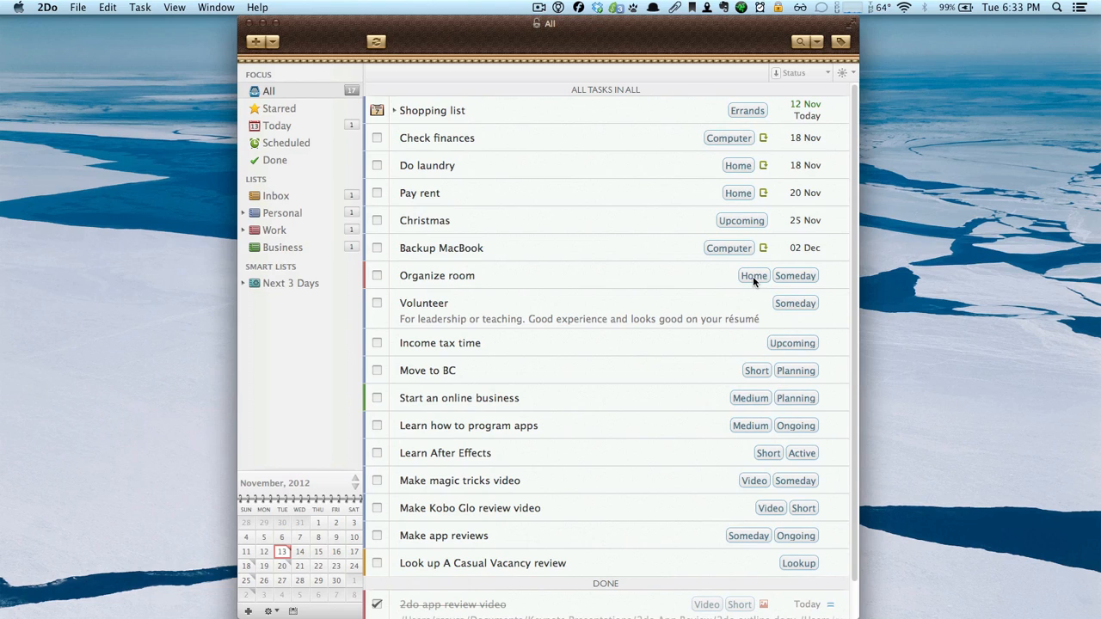
{"action": "key", "text": "super+n"}
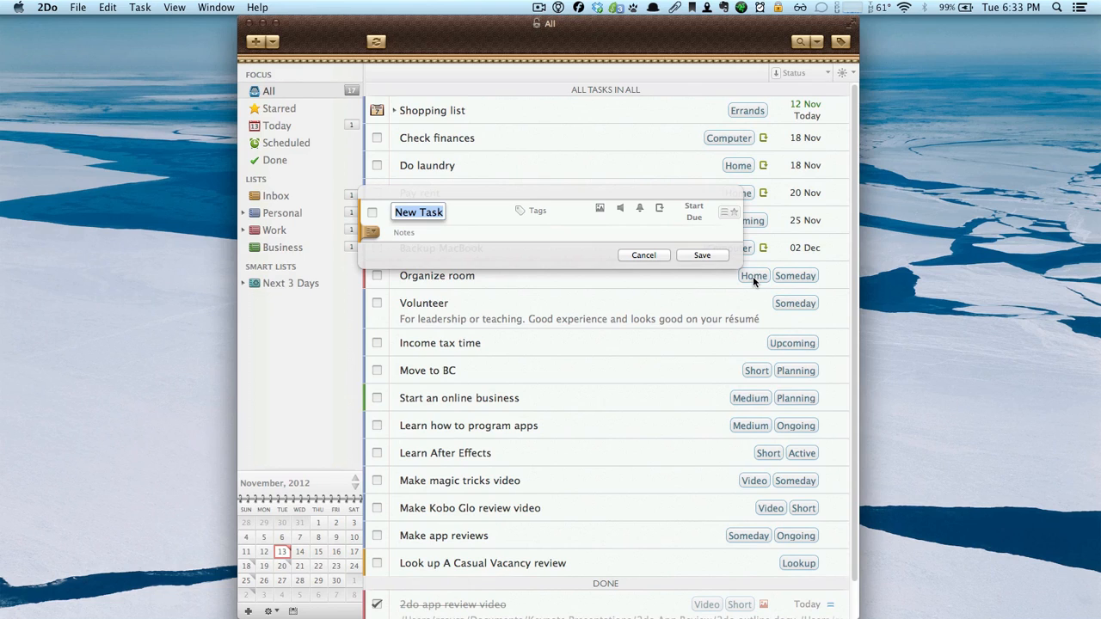
{"action": "type", "text": "Take out"}
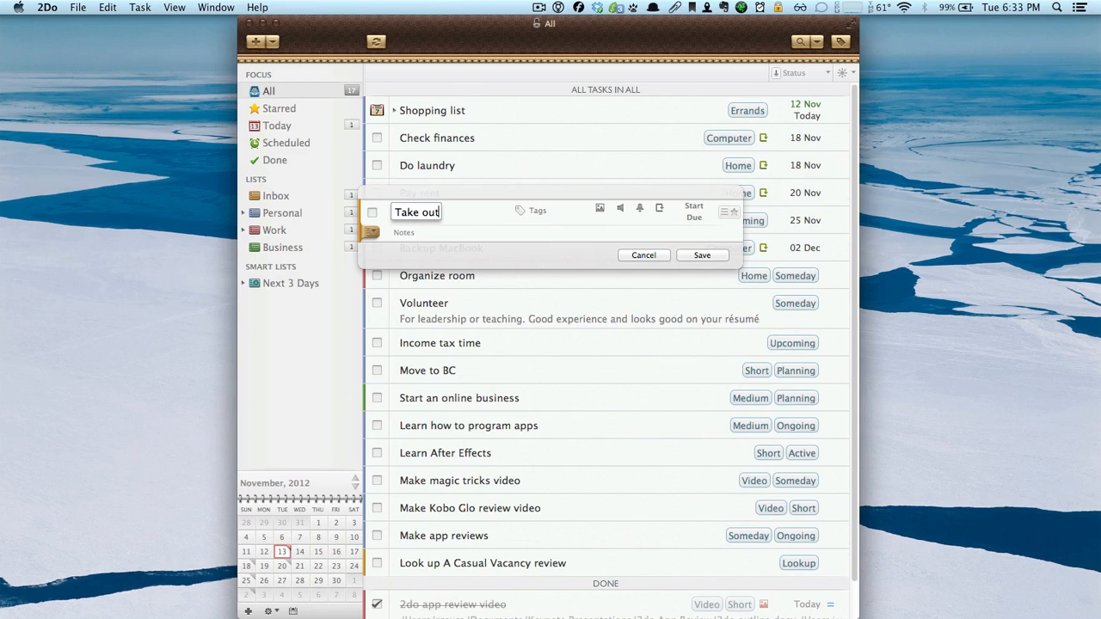
{"action": "type", "text": " the garbage"}
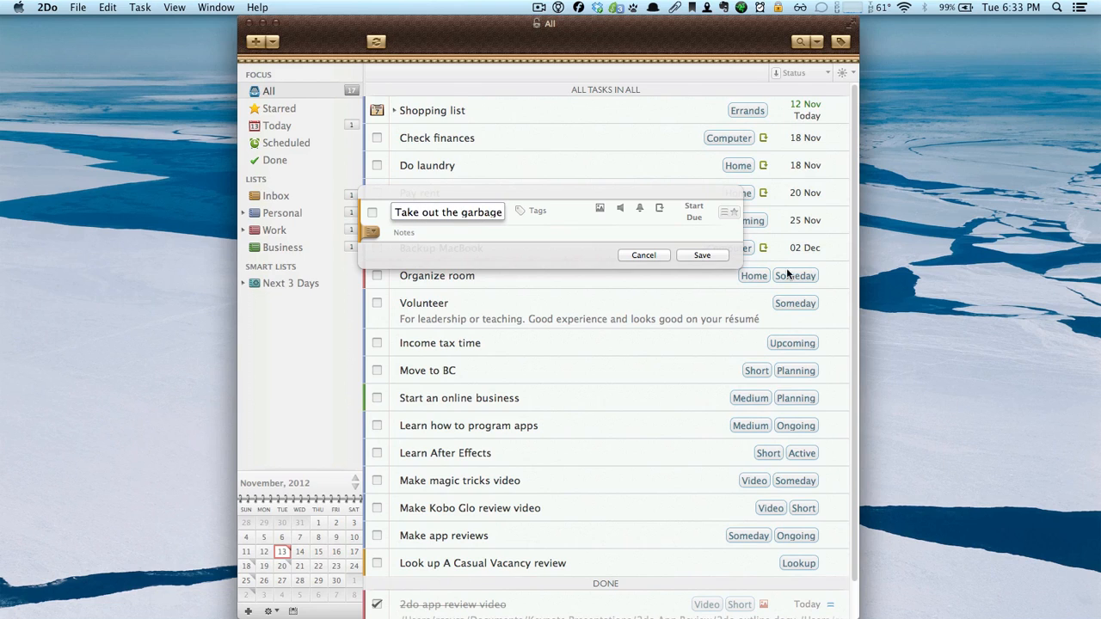
Star the garbage task and give it the highest priority level
{"action": "left_click", "coordinate": [695, 220]}
{"action": "left_click", "coordinate": [729, 214]}
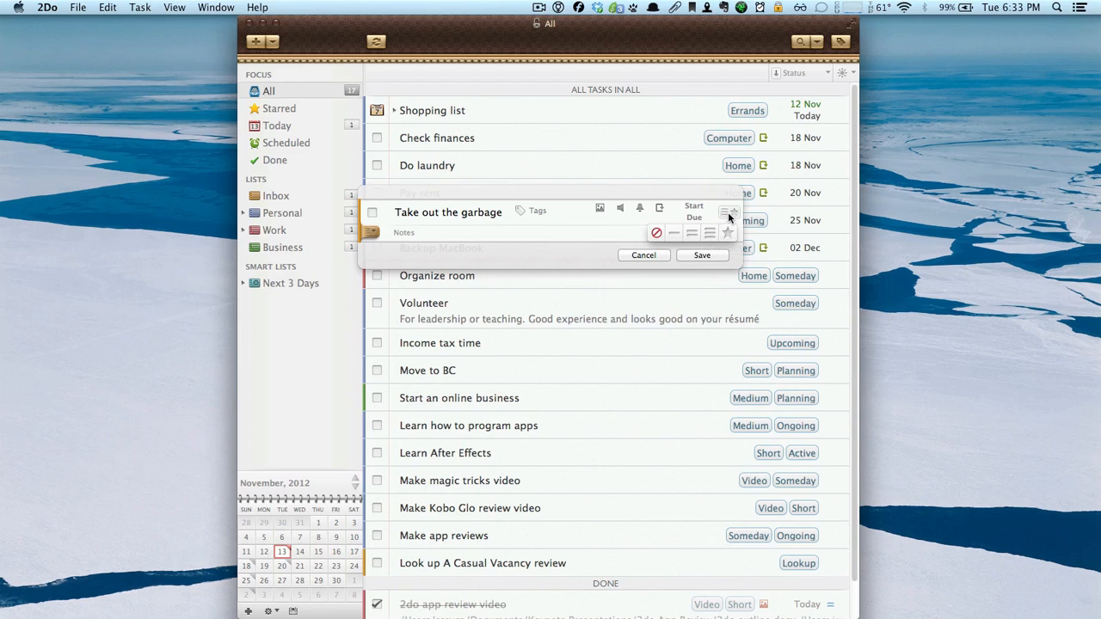
{"action": "left_click", "coordinate": [728, 231]}
{"action": "left_click", "coordinate": [710, 234]}
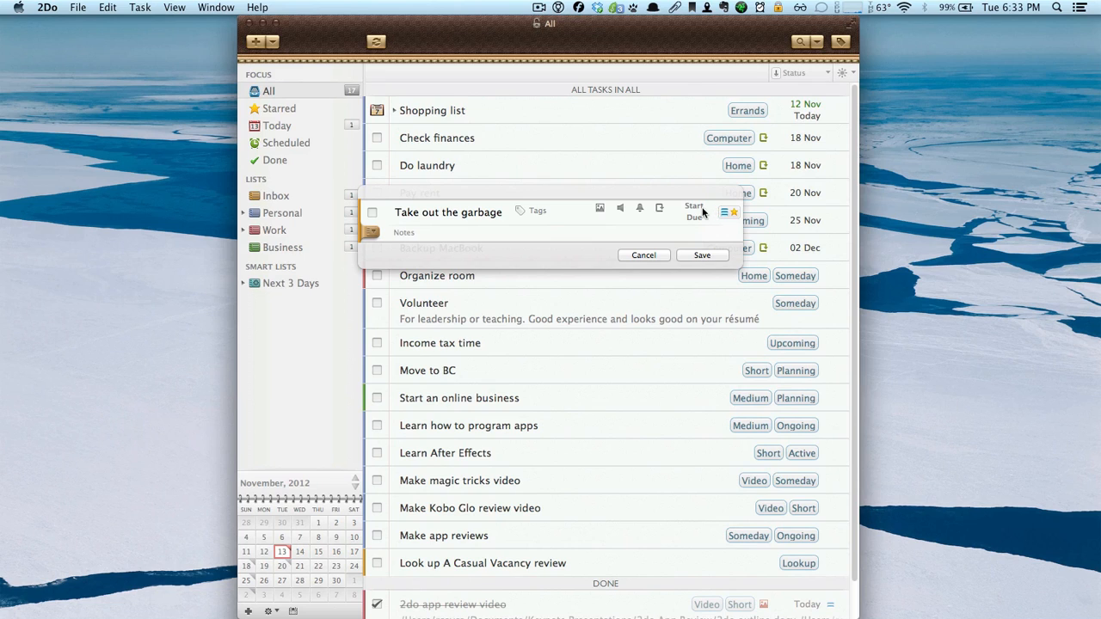
Add the tags Errands and Someday to the garbage task
{"action": "left_click", "coordinate": [540, 215]}
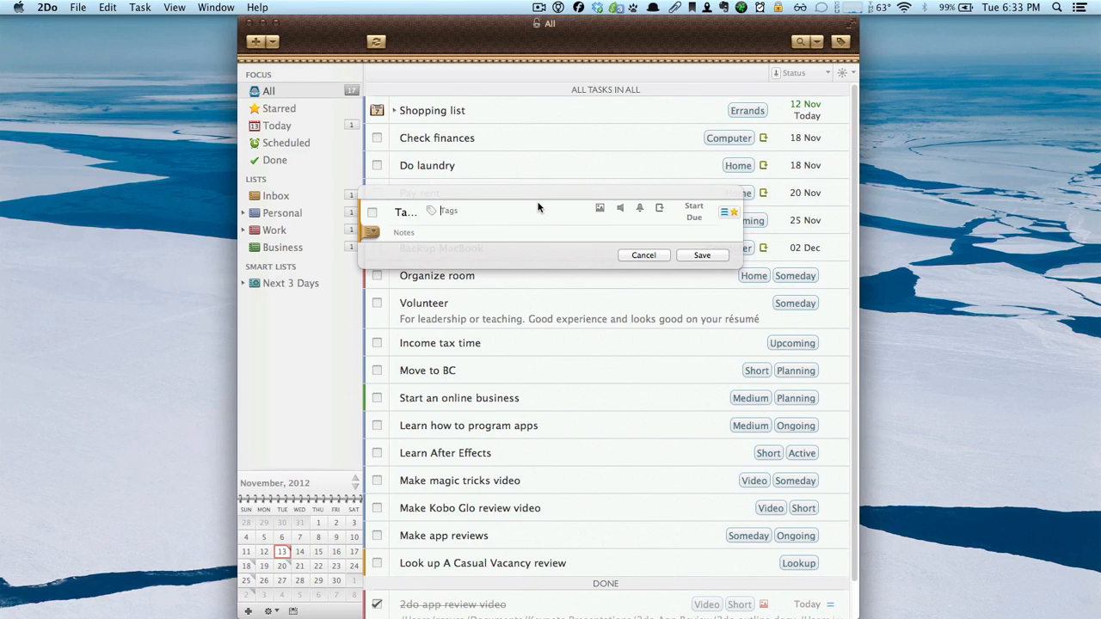
{"action": "type", "text": "Errands"}
{"action": "key", "text": "Return"}
{"action": "type", "text": "Someday"}
{"action": "key", "text": "Return"}
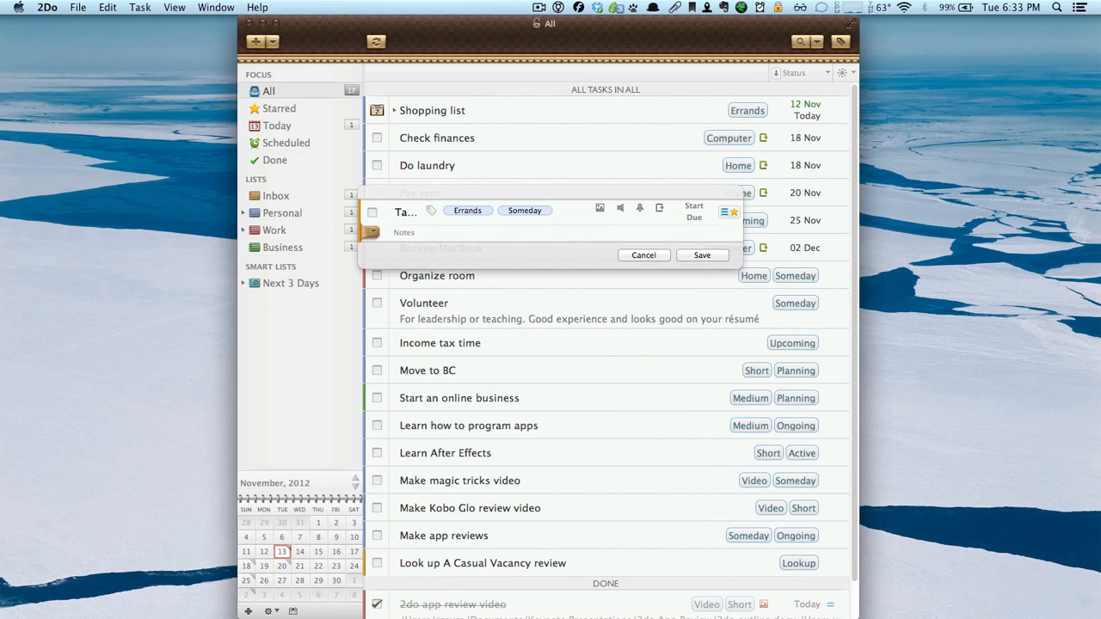
Attach the picture icloud.png from the 2do App Review folder to the task and review the attachment
{"action": "left_click", "coordinate": [600, 209]}
{"action": "left_click", "coordinate": [397, 412]}
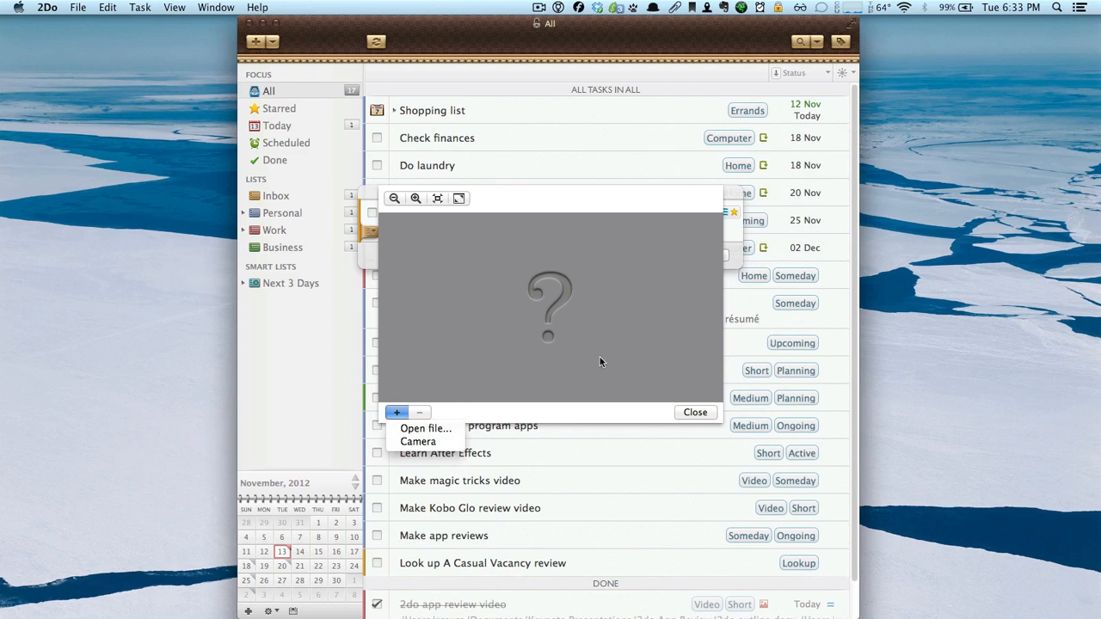
{"action": "left_click", "coordinate": [428, 429]}
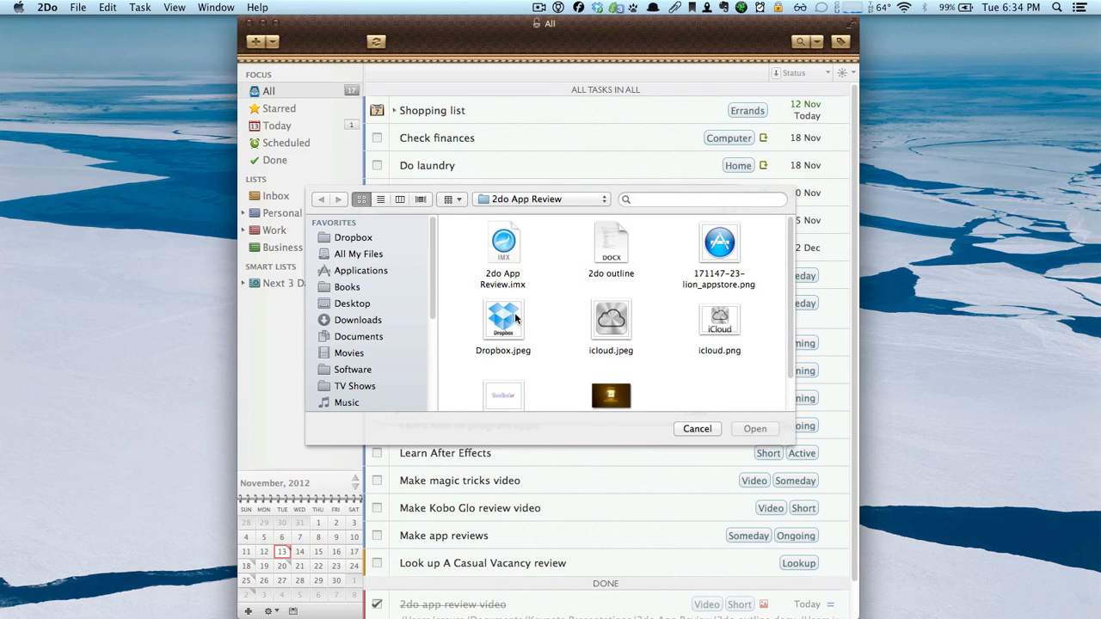
{"action": "double_click", "coordinate": [717, 317]}
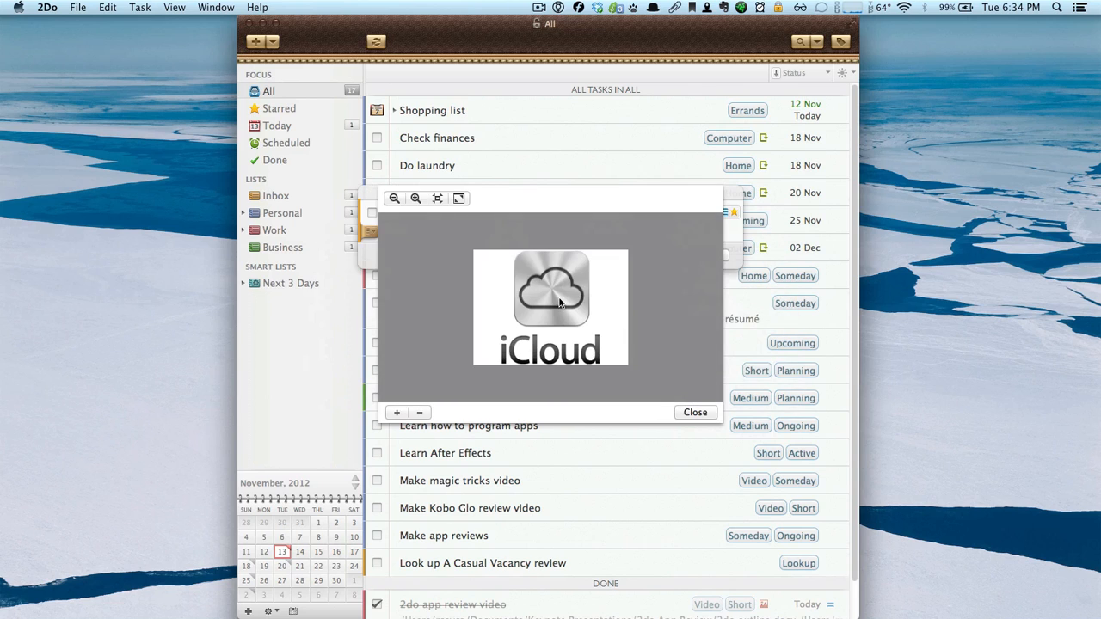
{"action": "left_click", "coordinate": [697, 414]}
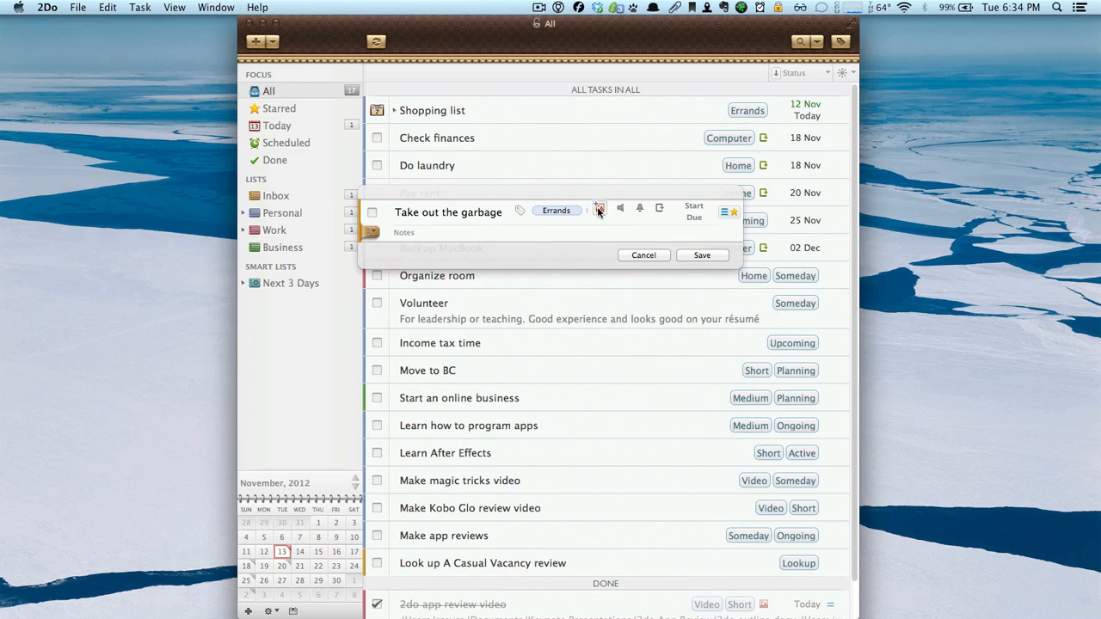
{"action": "left_click", "coordinate": [599, 212]}
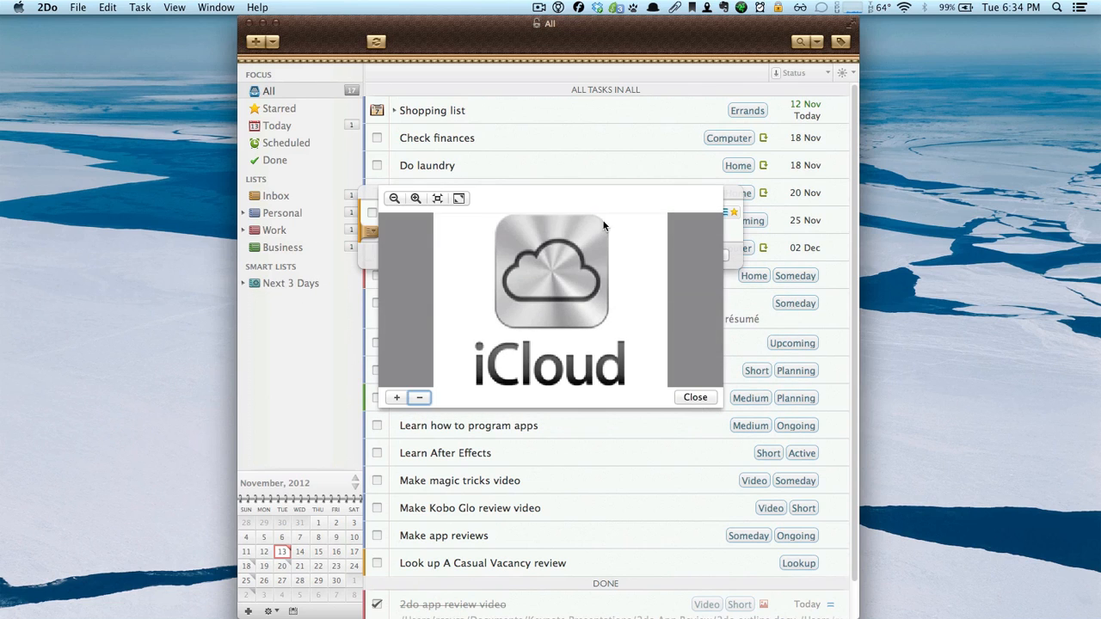
{"action": "left_click", "coordinate": [698, 397]}
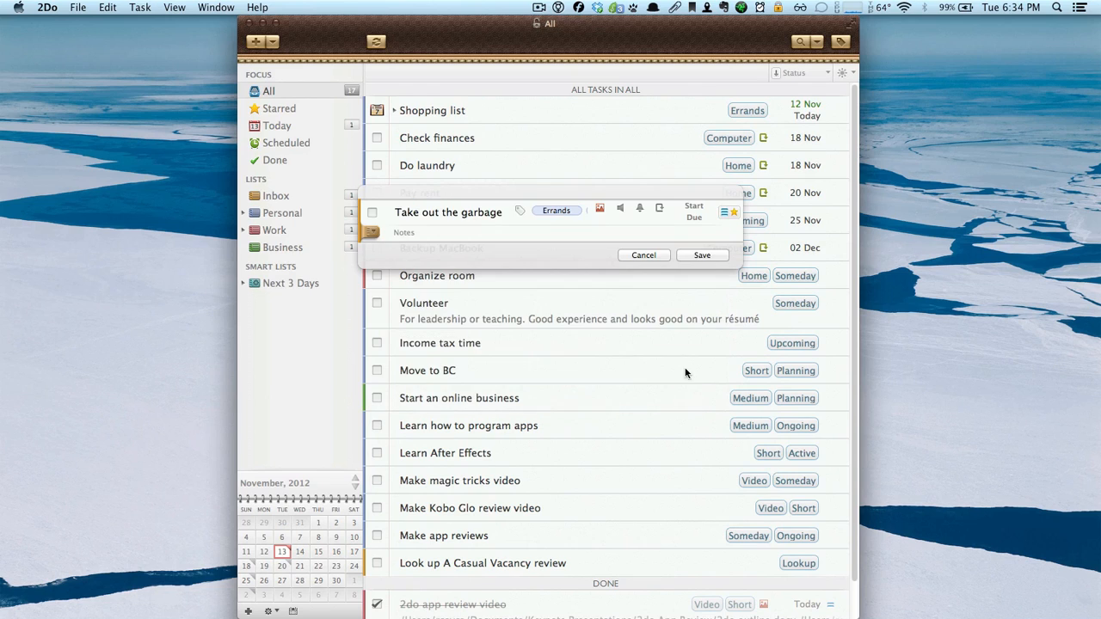
Try out a voice recording on the garbage task and discard it
{"action": "left_click", "coordinate": [621, 208]}
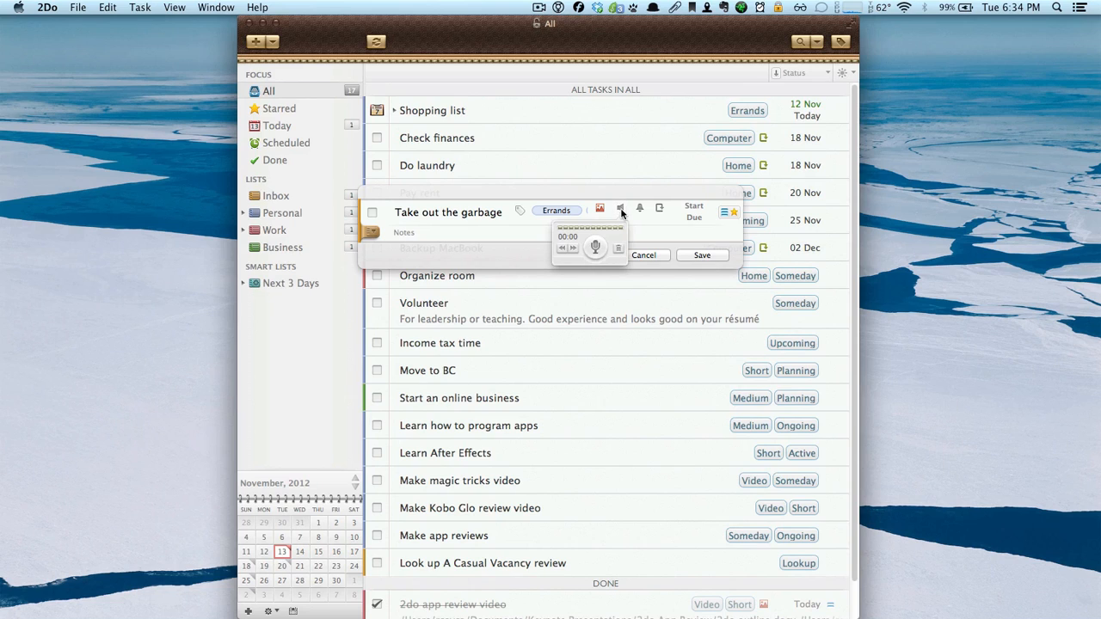
{"action": "left_click", "coordinate": [596, 248]}
{"action": "left_click", "coordinate": [595, 250]}
{"action": "left_click", "coordinate": [595, 248]}
{"action": "left_click", "coordinate": [617, 249]}
{"action": "left_click", "coordinate": [621, 216]}
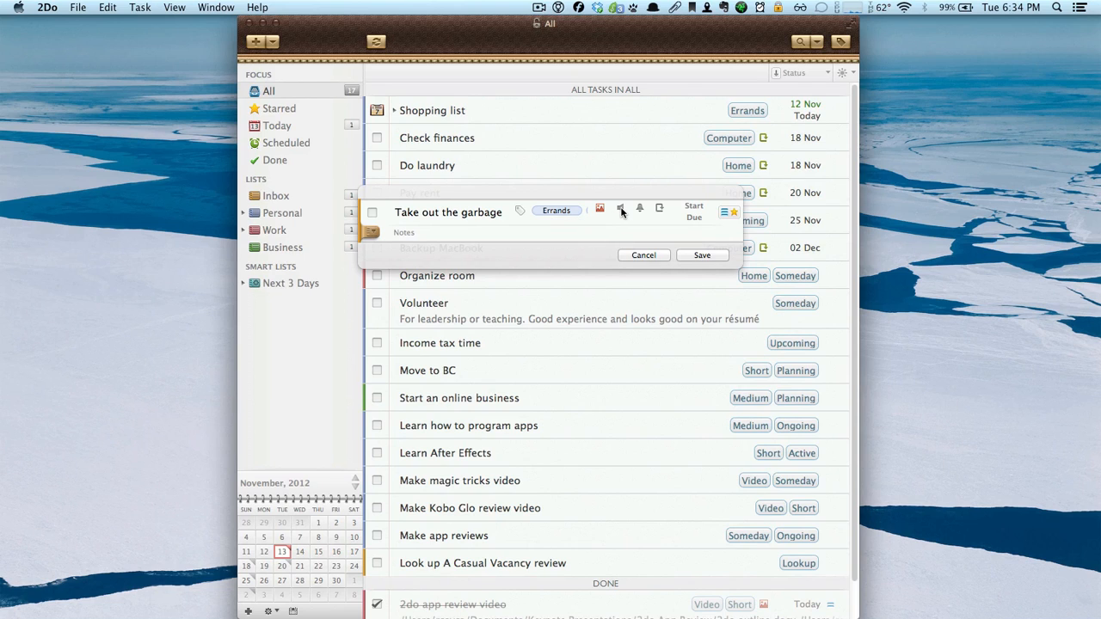
Add two preset alarms to the garbage task, 5 minutes before and 2 hours before
{"action": "left_click", "coordinate": [640, 210]}
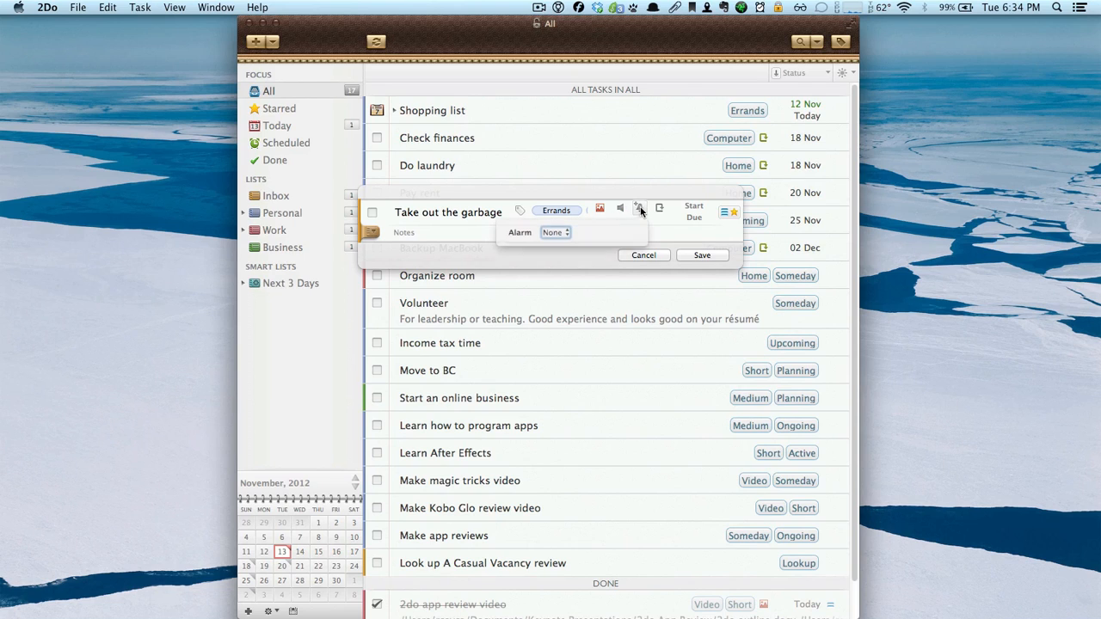
{"action": "left_click", "coordinate": [563, 235]}
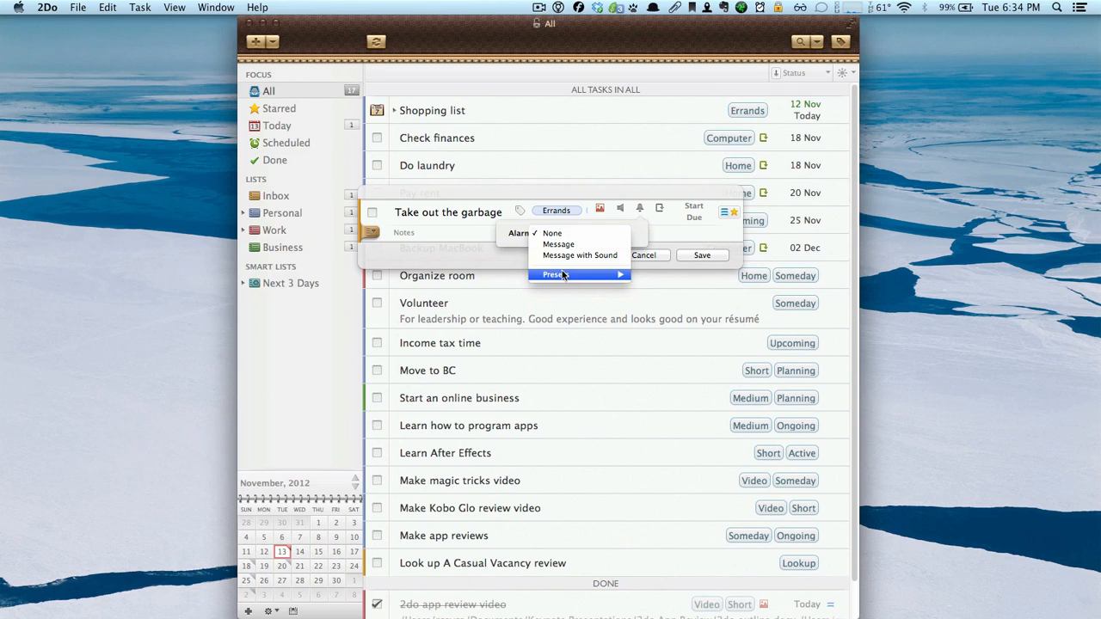
{"action": "mouse_move", "coordinate": [566, 276]}
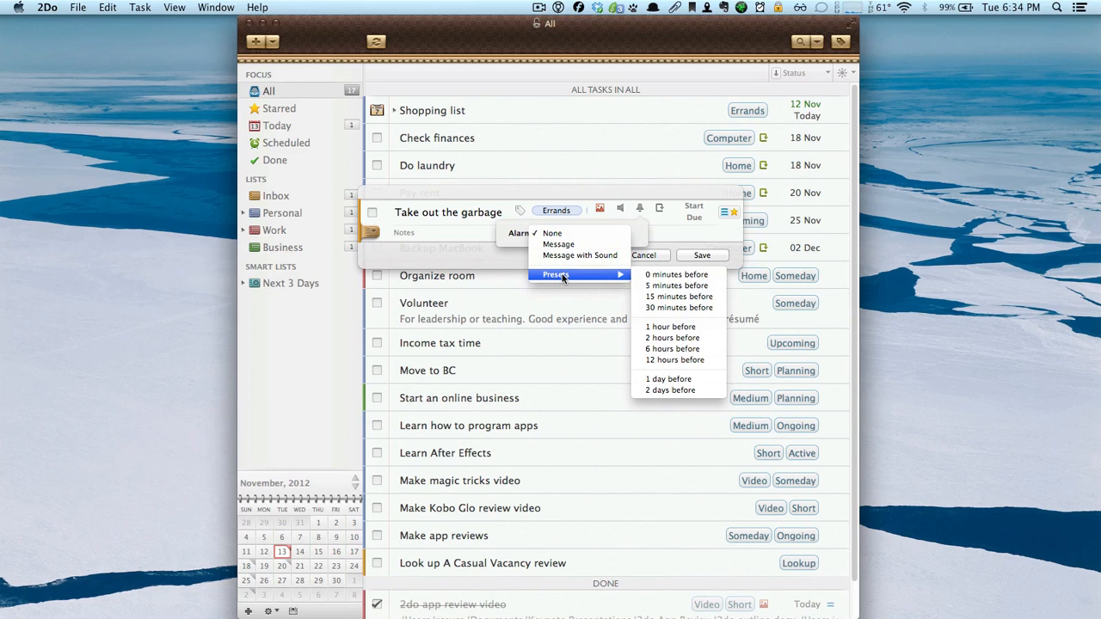
{"action": "left_click", "coordinate": [658, 285]}
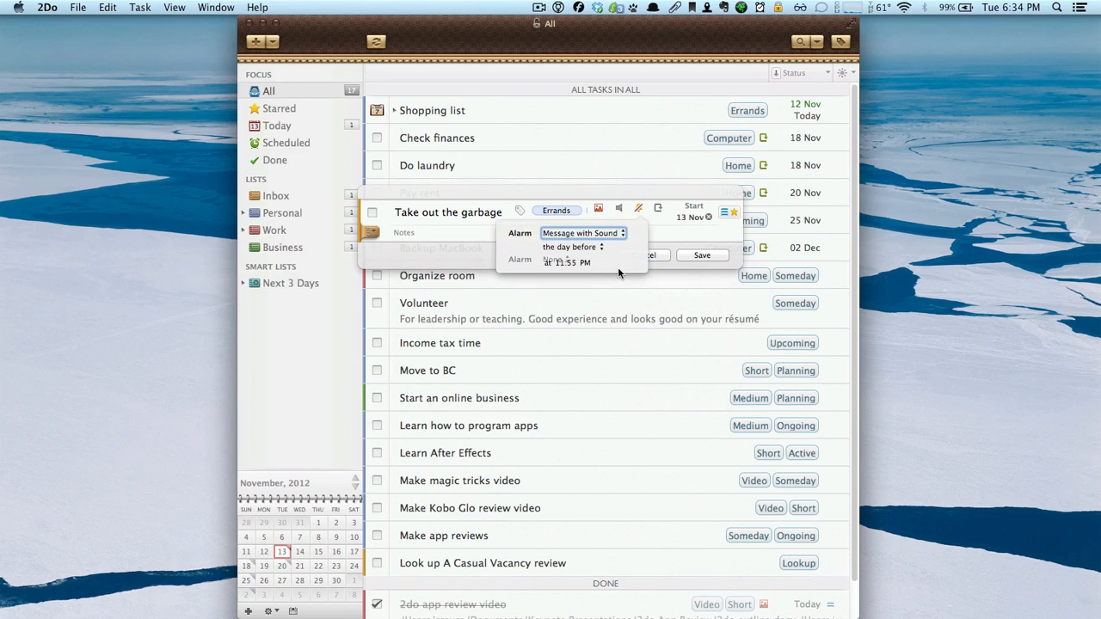
{"action": "left_click", "coordinate": [565, 284]}
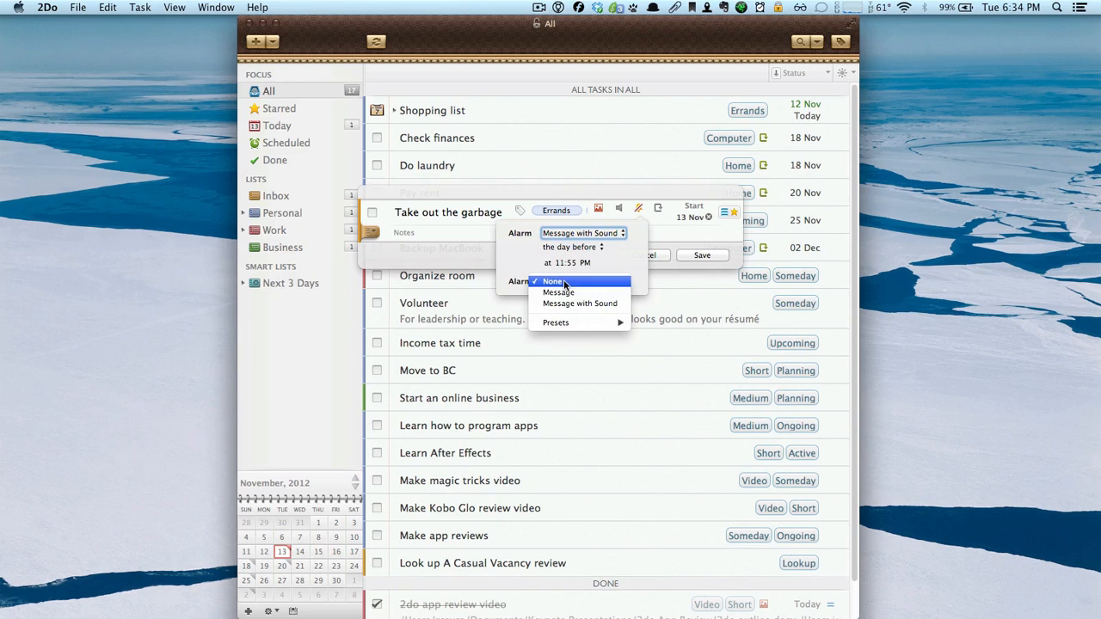
{"action": "mouse_move", "coordinate": [600, 323]}
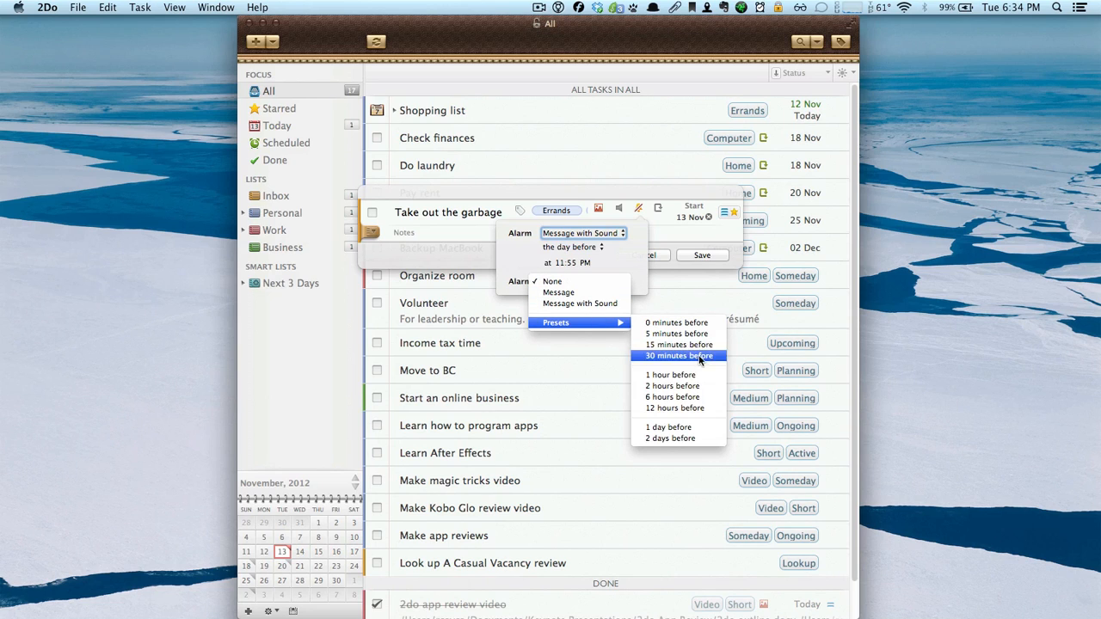
{"action": "left_click", "coordinate": [688, 386]}
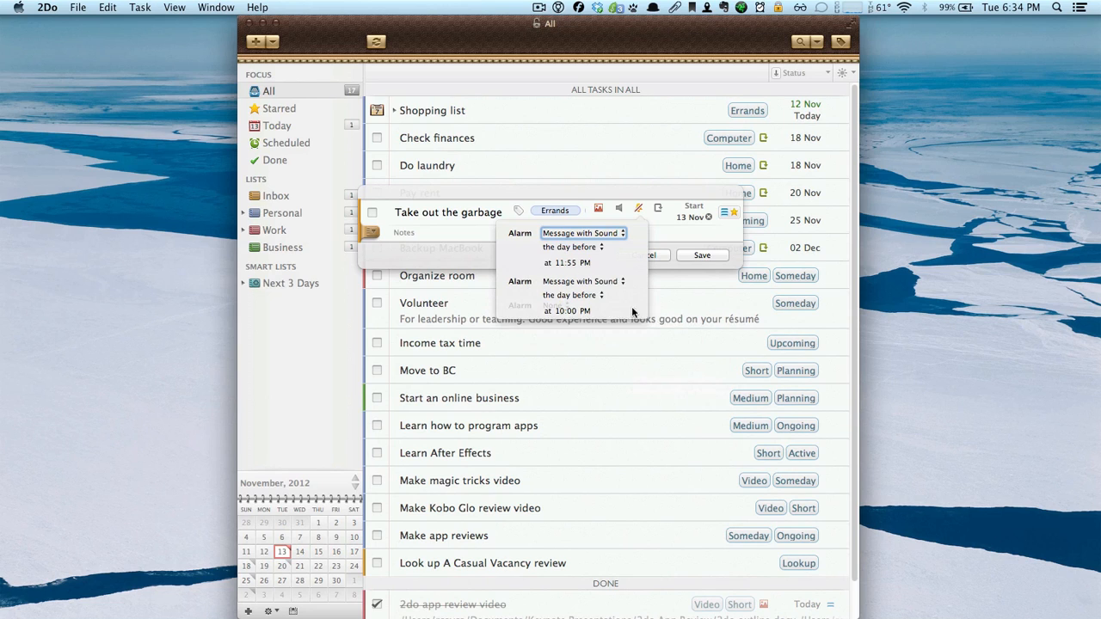
{"action": "left_click", "coordinate": [671, 235]}
Set the garbage task to repeat every 1 year using the Yearly preset
{"action": "left_click", "coordinate": [657, 209]}
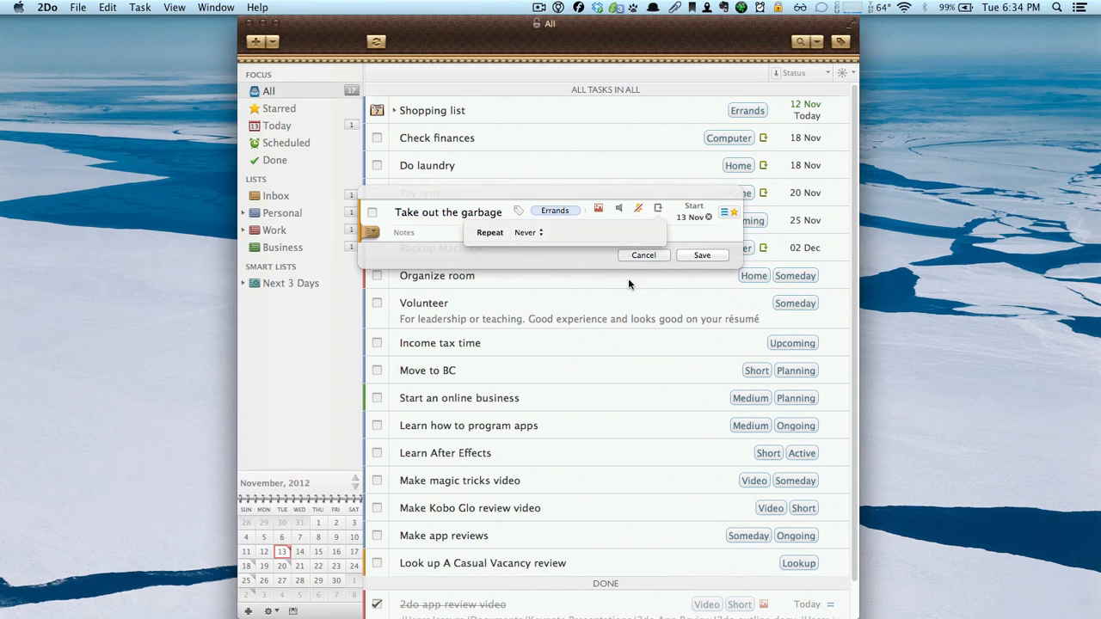
{"action": "left_click", "coordinate": [540, 234]}
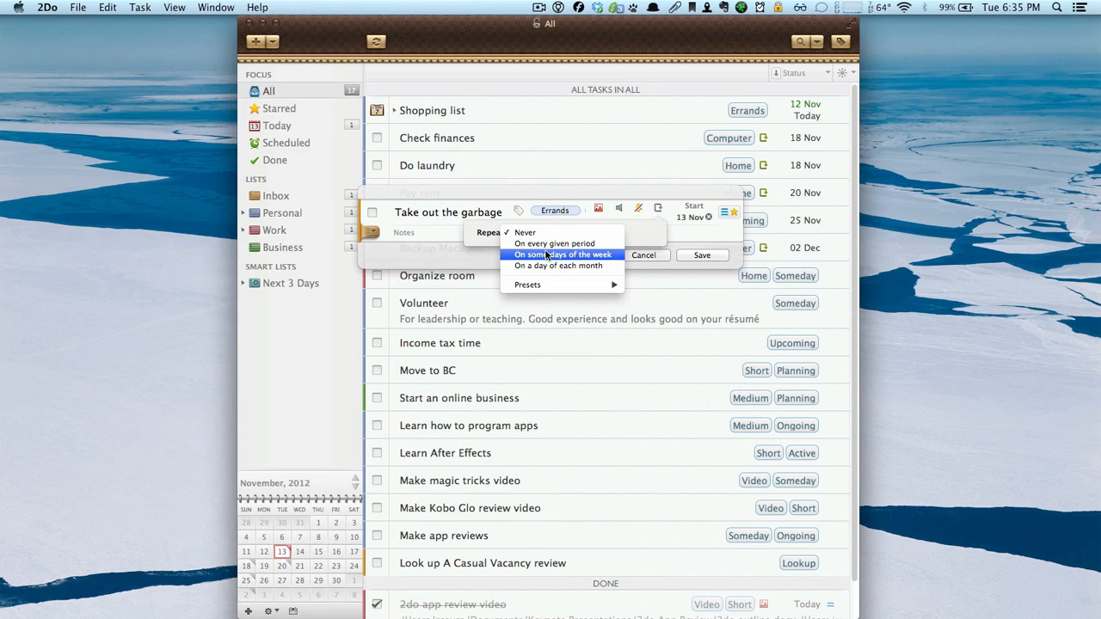
{"action": "mouse_move", "coordinate": [555, 285]}
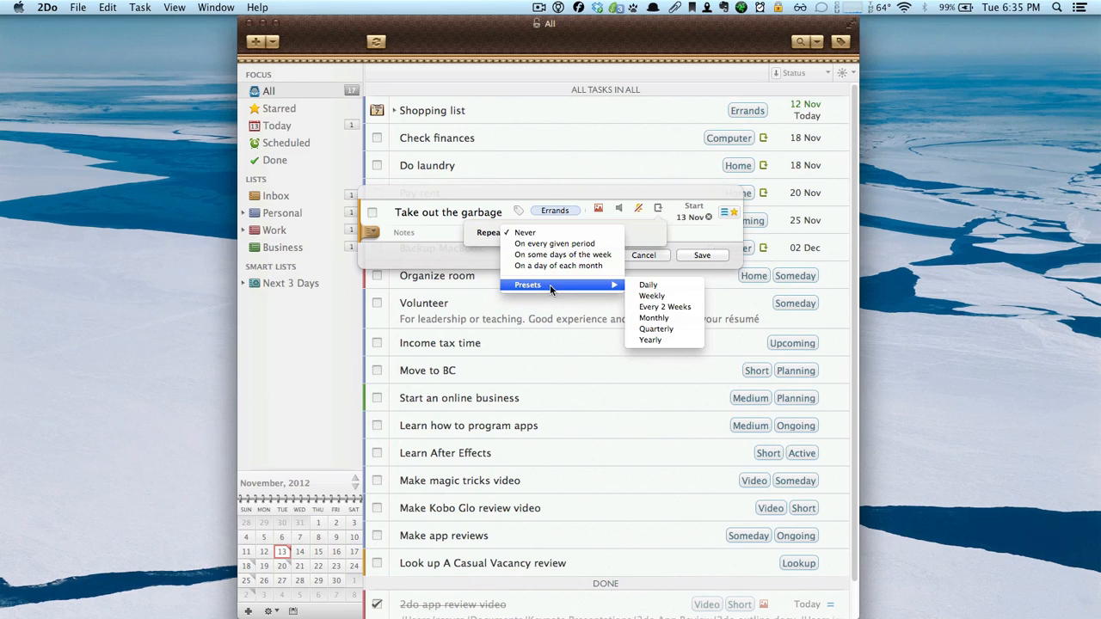
{"action": "left_click", "coordinate": [669, 330]}
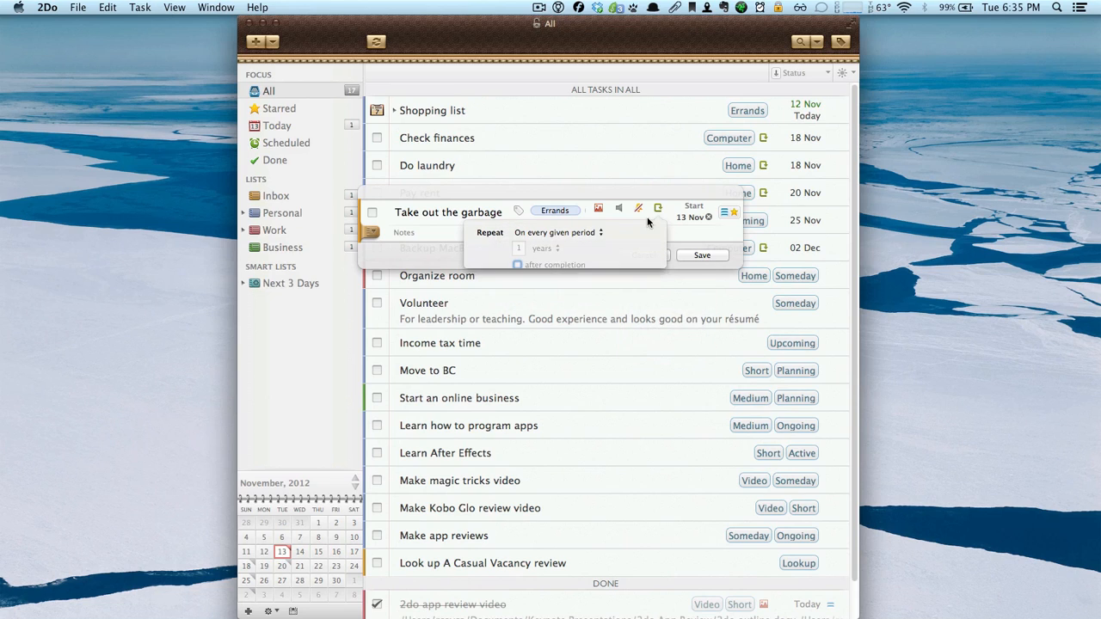
{"action": "left_click", "coordinate": [670, 223]}
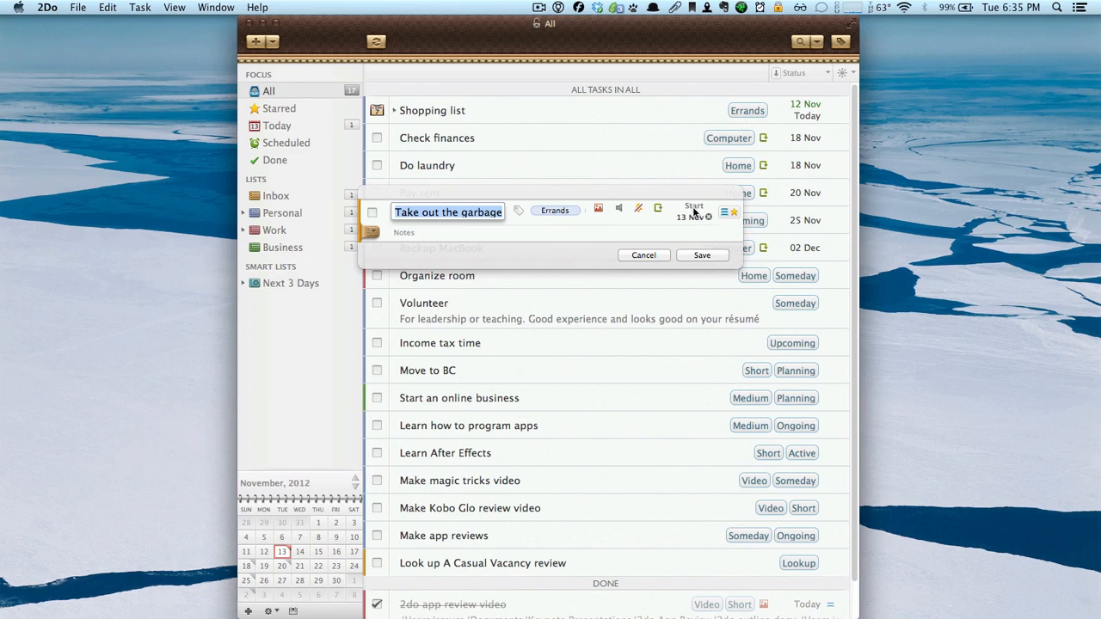
Set the start date of the garbage task to 7 November
{"action": "left_click", "coordinate": [694, 209]}
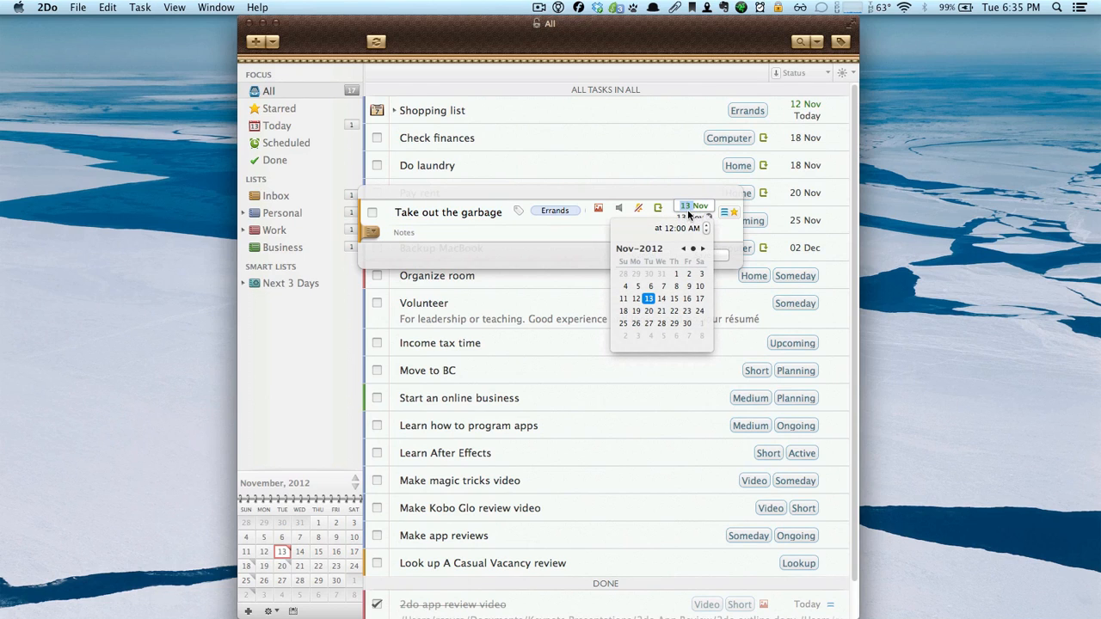
{"action": "left_click", "coordinate": [661, 286]}
{"action": "left_click", "coordinate": [659, 207]}
Set the due date of the garbage task to 15 November at 6:00 PM
{"action": "left_click", "coordinate": [691, 218]}
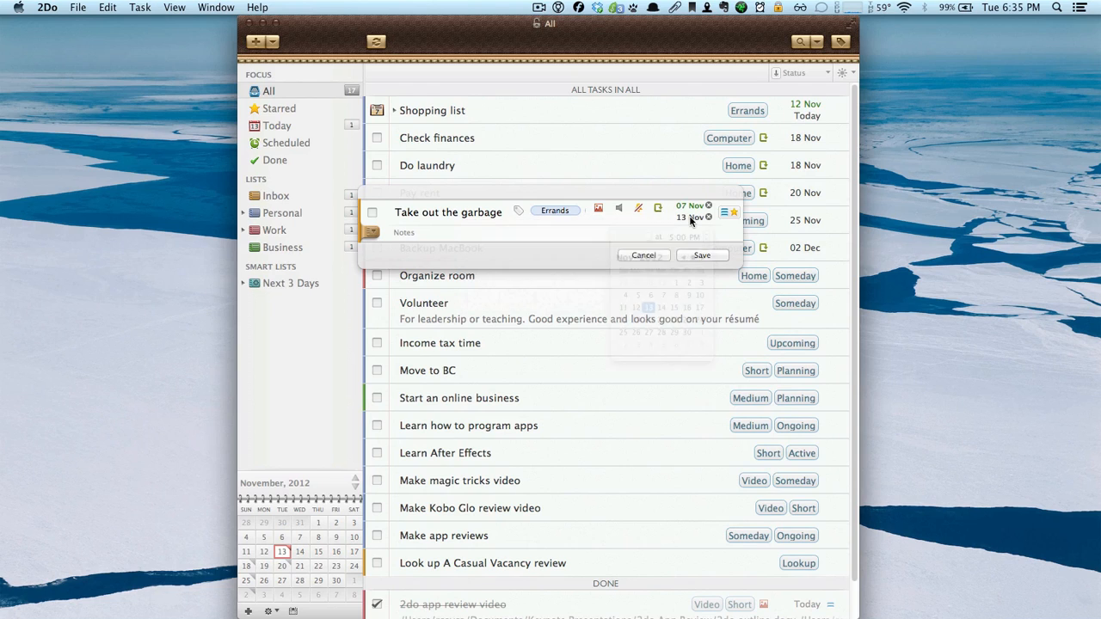
{"action": "left_click", "coordinate": [675, 310]}
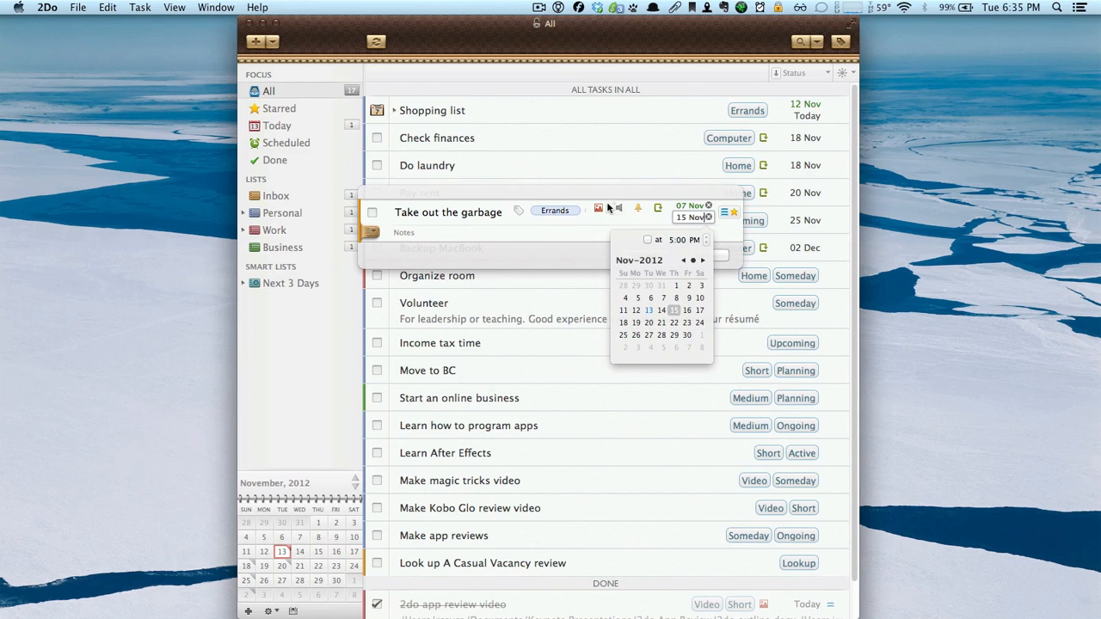
{"action": "left_click", "coordinate": [648, 240]}
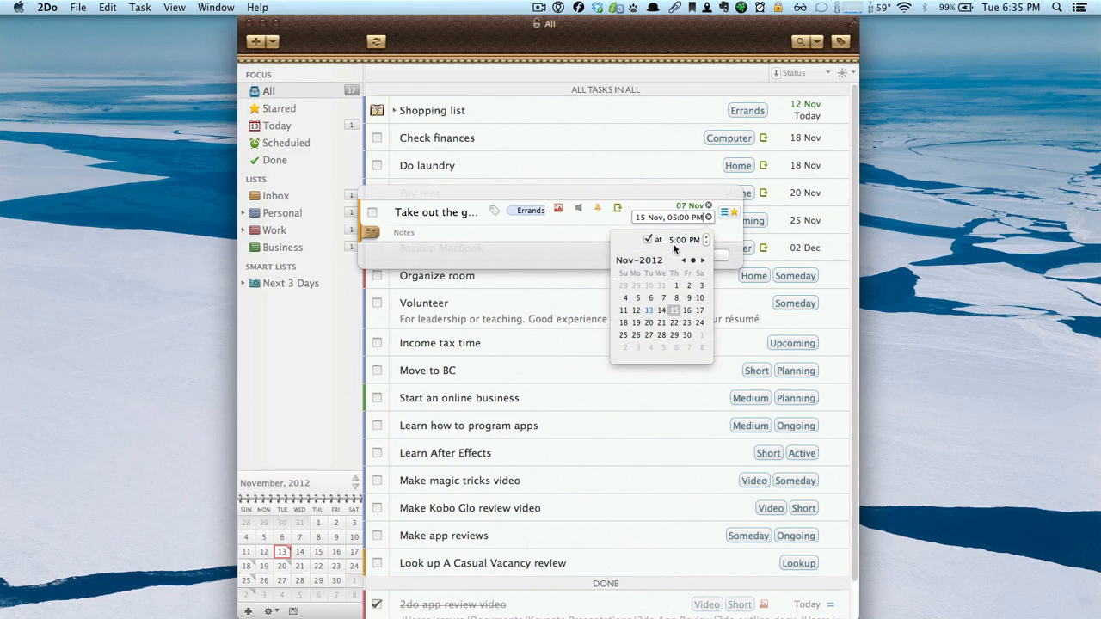
{"action": "left_click", "coordinate": [673, 240]}
{"action": "type", "text": "6"}
Add the note "Take out garbage of tomorrow at 5" to the garbage task and save it in the Inbox list
{"action": "left_click", "coordinate": [595, 247]}
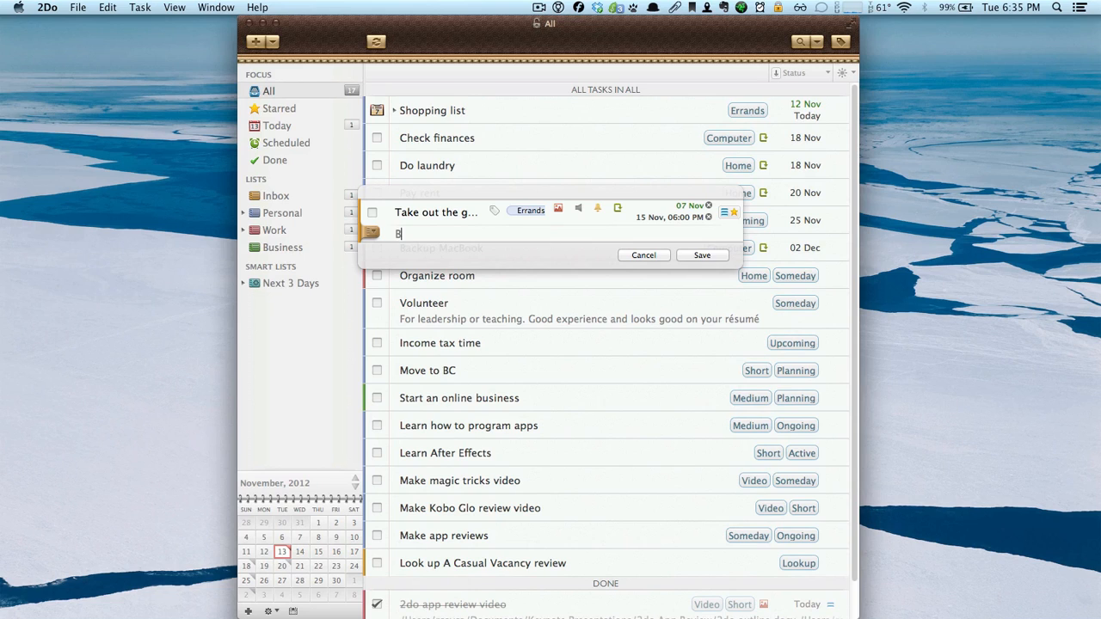
{"action": "type", "text": "Take out garbage of tomorrow at 5"}
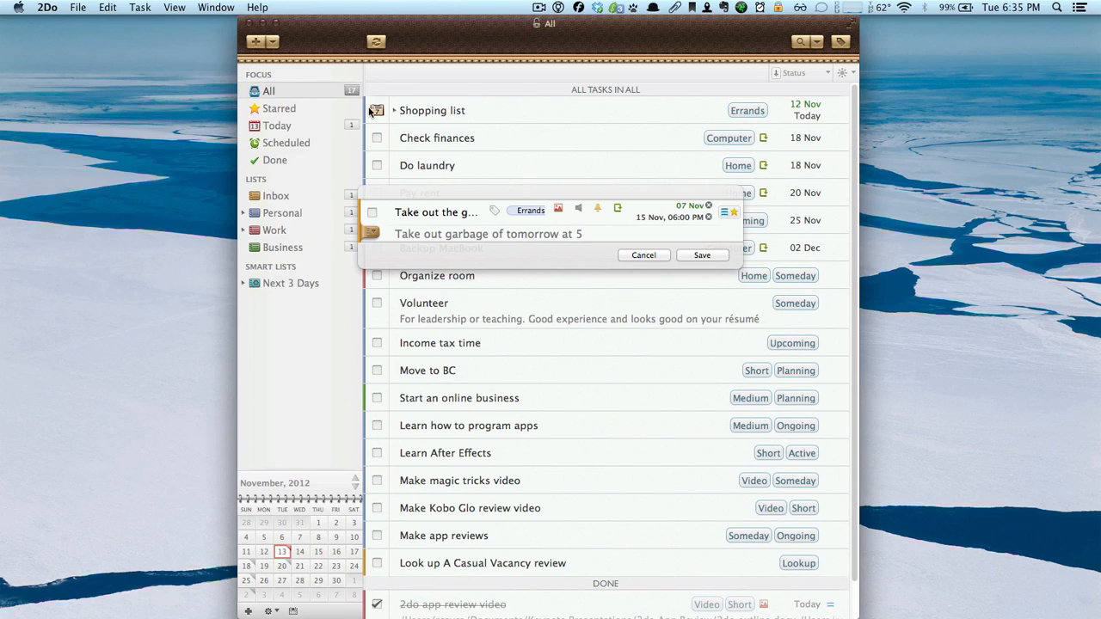
{"action": "left_click", "coordinate": [372, 233]}
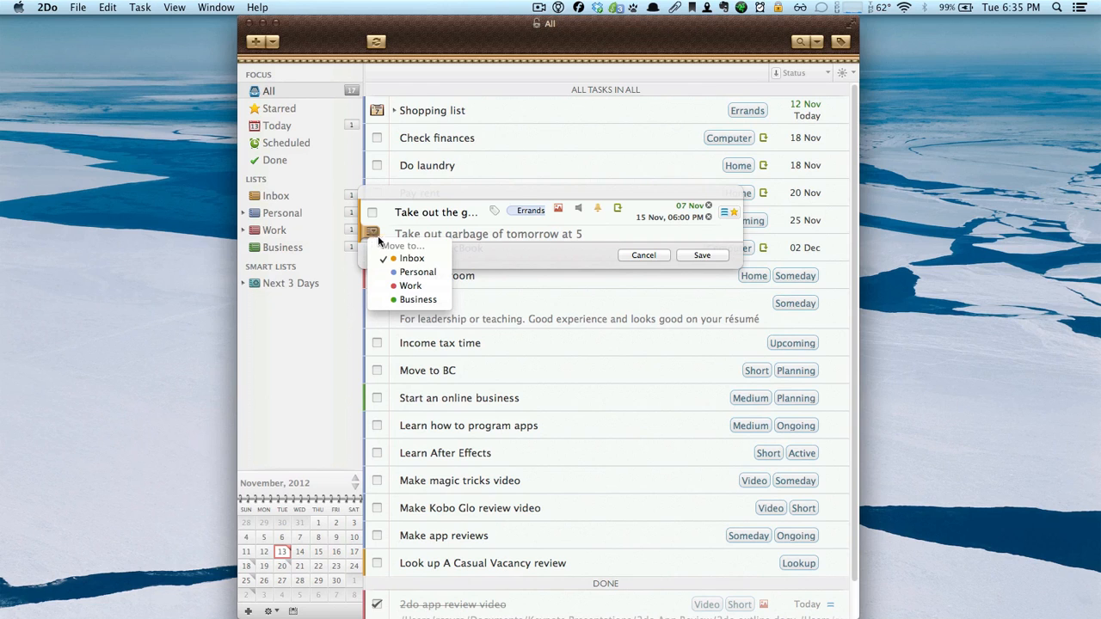
{"action": "left_click", "coordinate": [373, 231]}
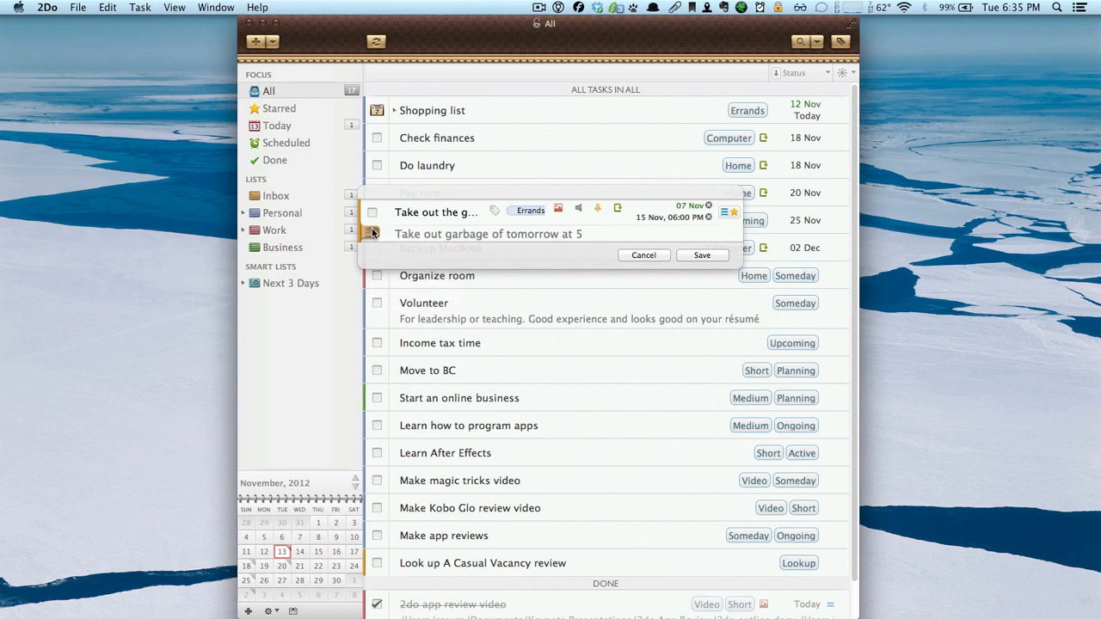
{"action": "left_click", "coordinate": [714, 255]}
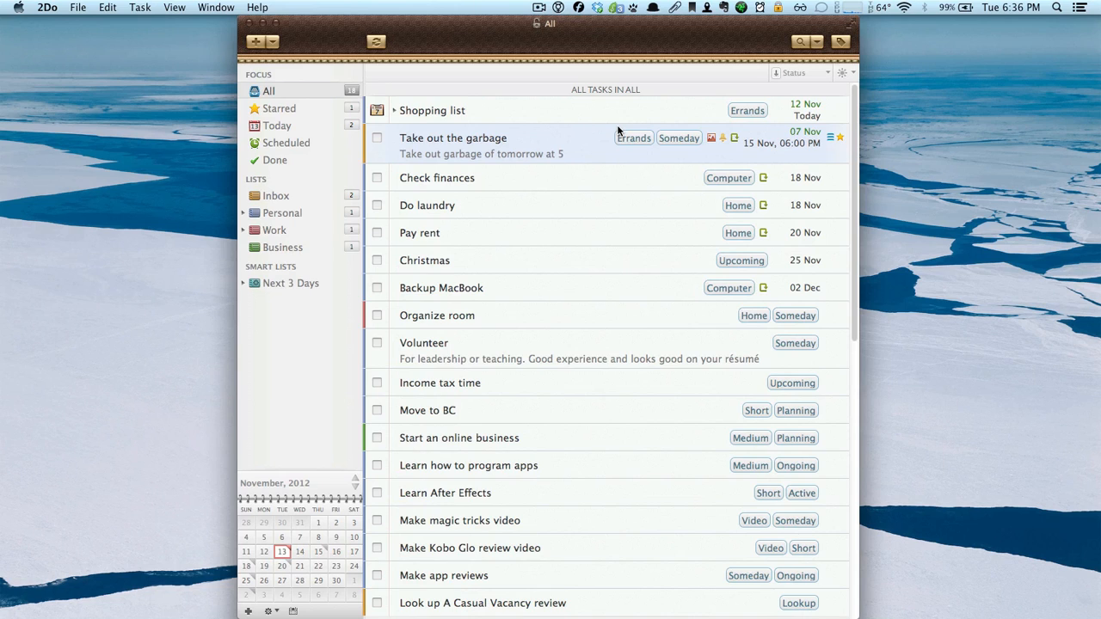
Create and save a quick new task titled "look up on google"
{"action": "key", "text": "super+n"}
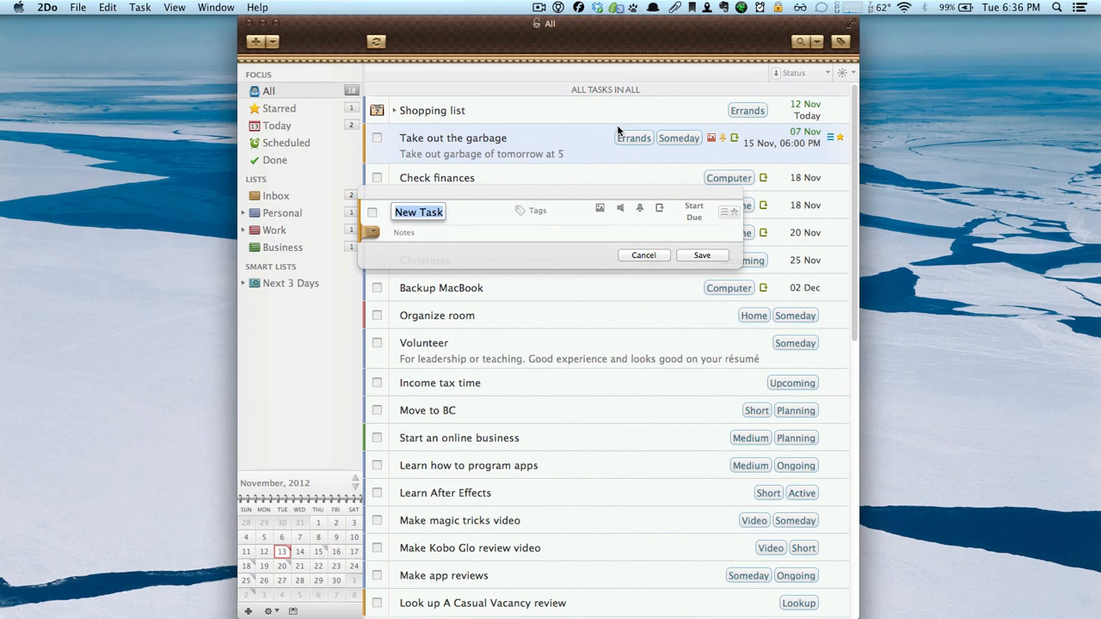
{"action": "type", "text": "look up on google"}
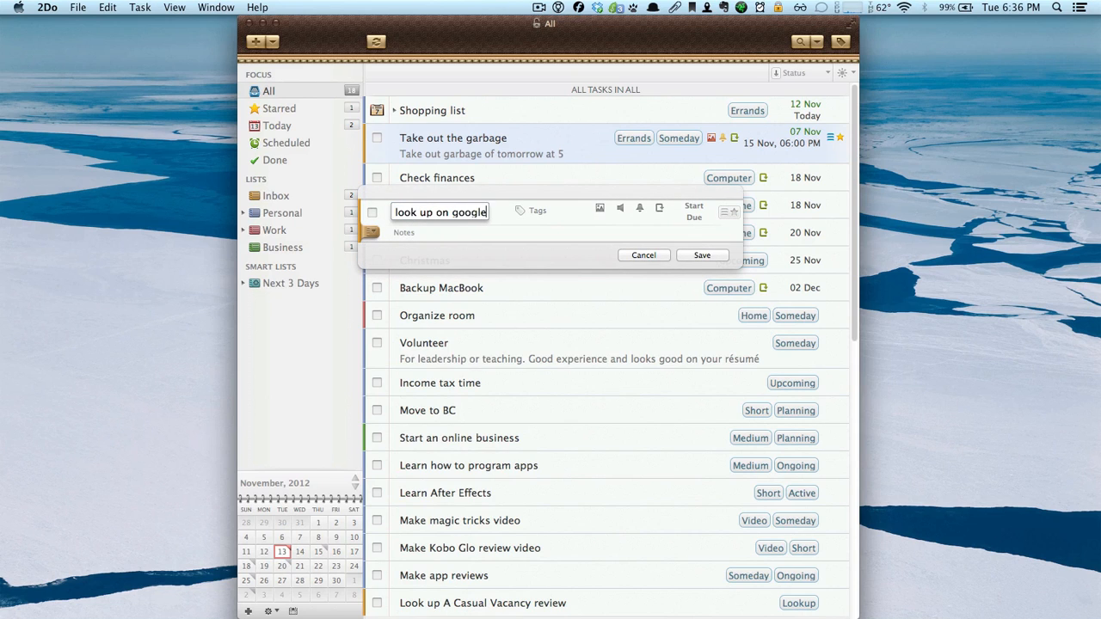
{"action": "key", "text": "Return"}
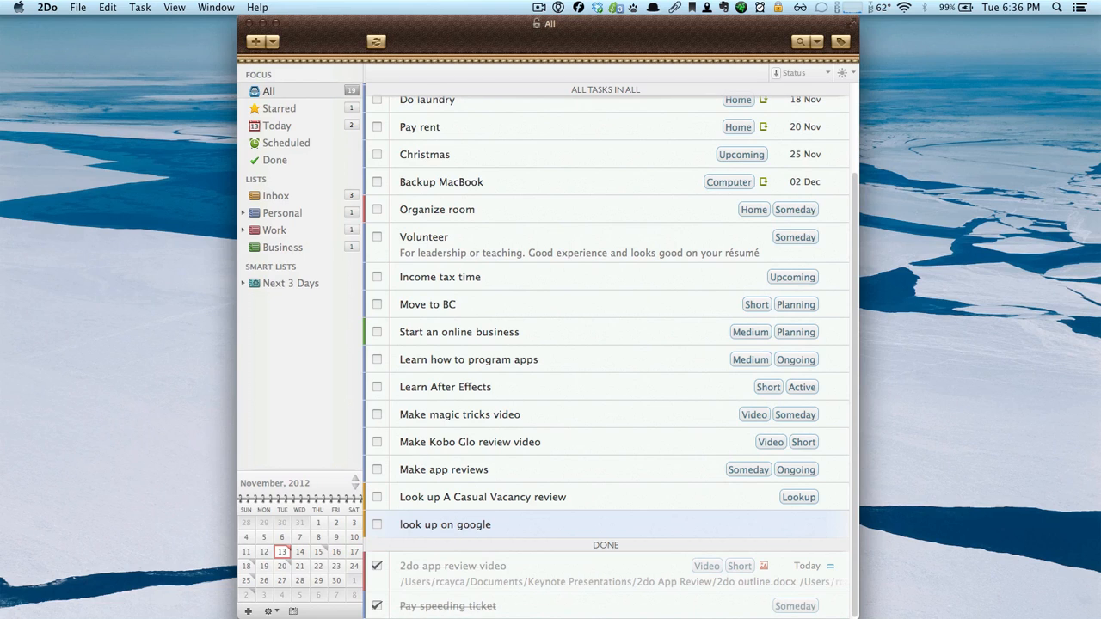
Expand the Shopping list checklist and try marking the whole checklist as complete, declining the confirmation
{"action": "scroll", "coordinate": [628, 197], "scroll_direction": "up", "scroll_amount": 3}
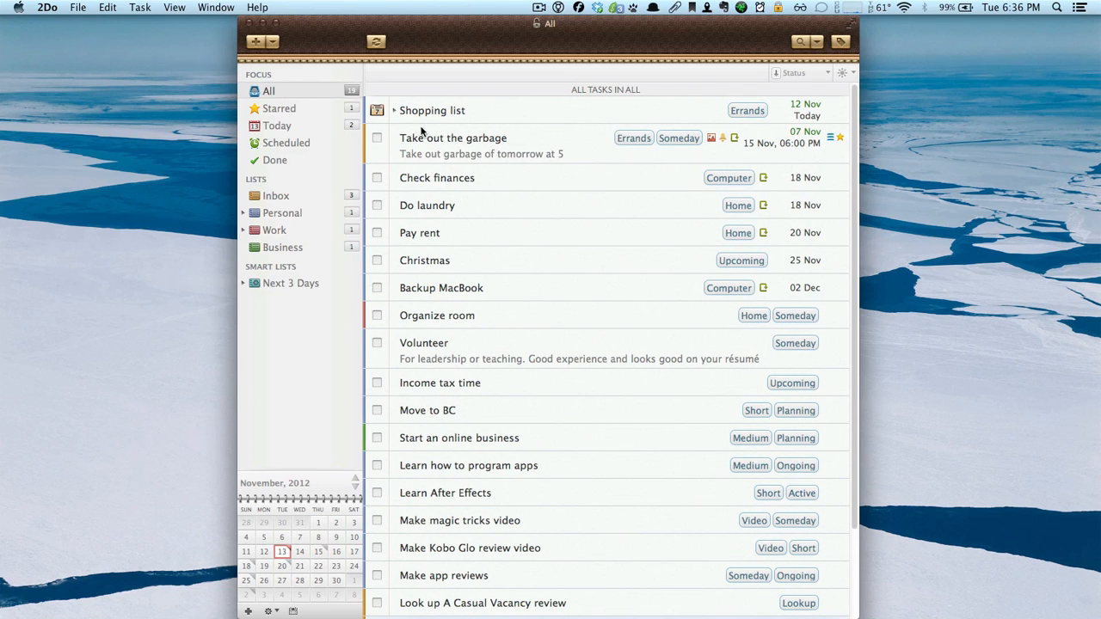
{"action": "left_click", "coordinate": [395, 111]}
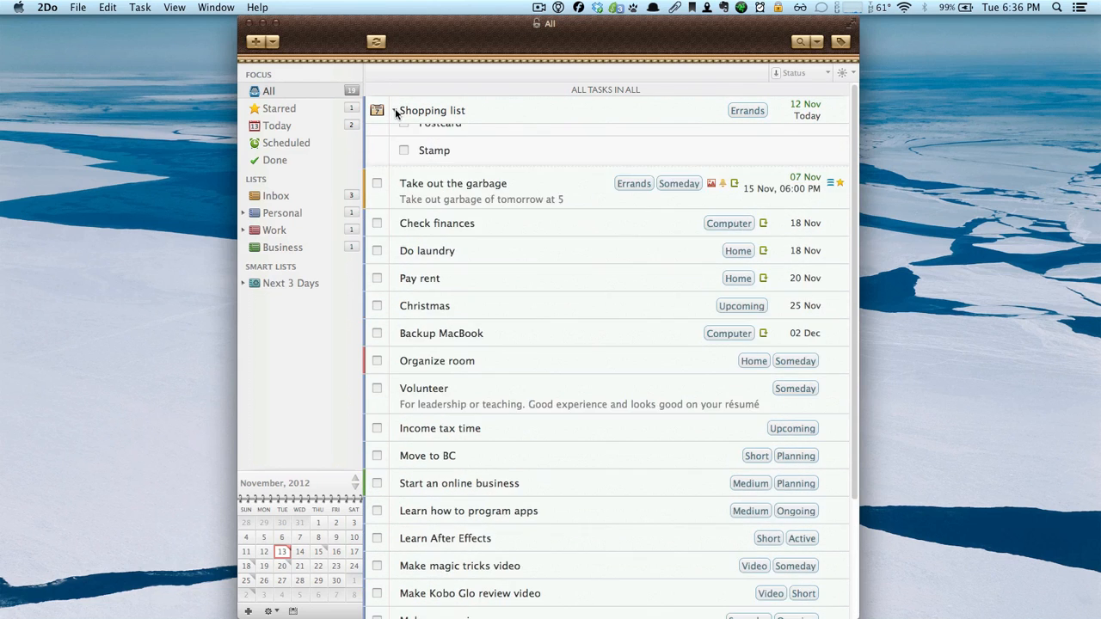
{"action": "left_click", "coordinate": [378, 112]}
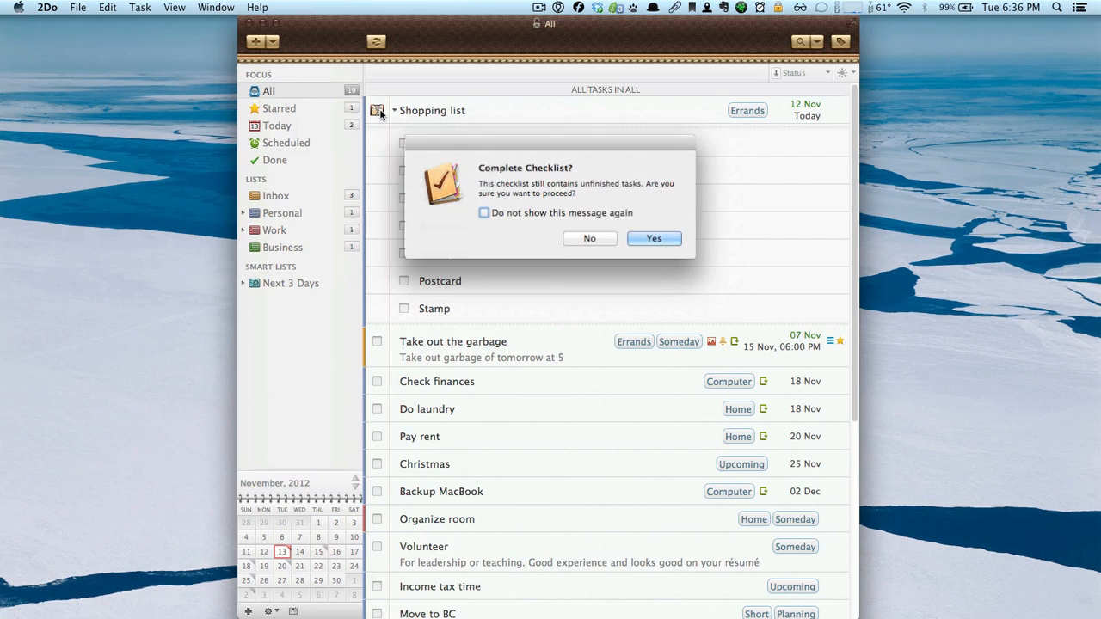
{"action": "left_click", "coordinate": [591, 239]}
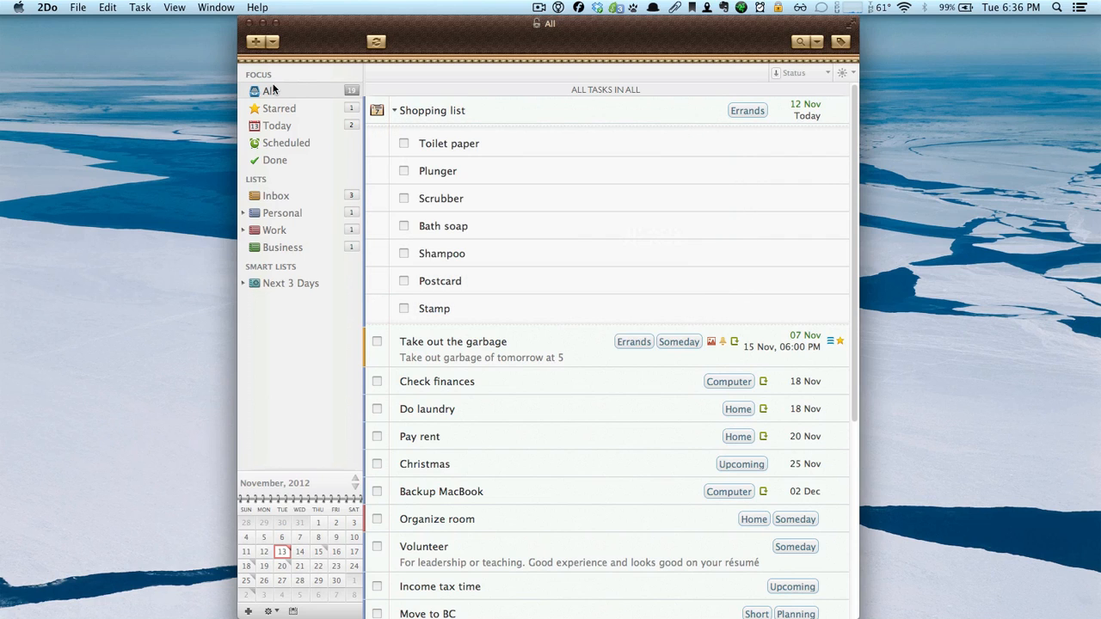
{"action": "left_click", "coordinate": [378, 112]}
{"action": "left_click", "coordinate": [592, 240]}
{"action": "scroll", "coordinate": [404, 128], "scroll_direction": "down", "scroll_amount": 2}
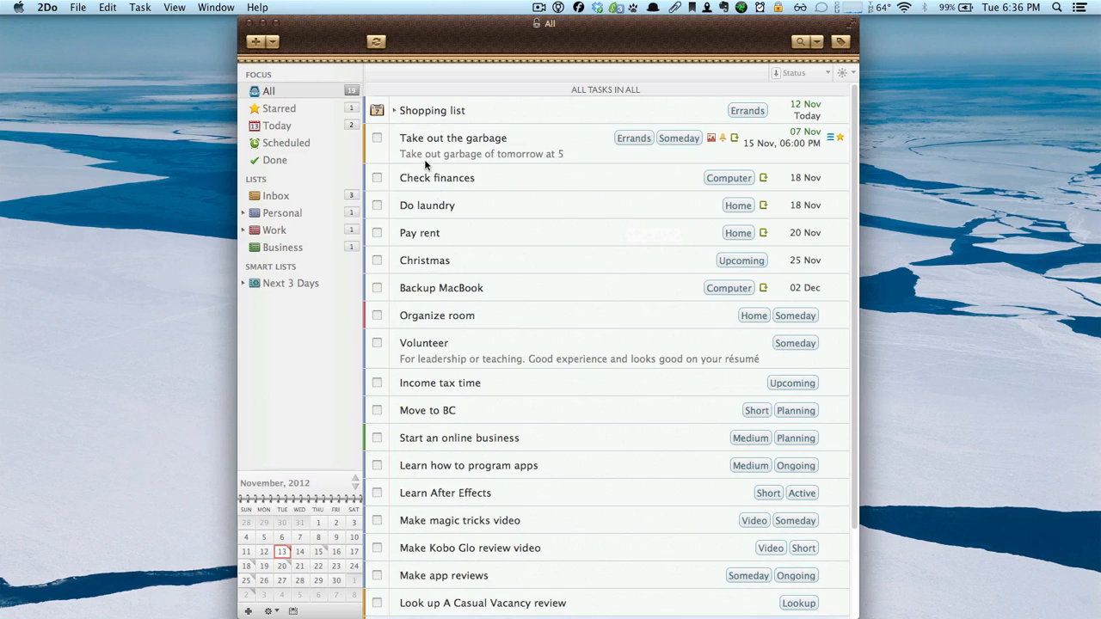
Open the Shopping list for editing and try completing it from there, declining the confirmation
{"action": "left_click", "coordinate": [413, 112]}
{"action": "double_click", "coordinate": [413, 112]}
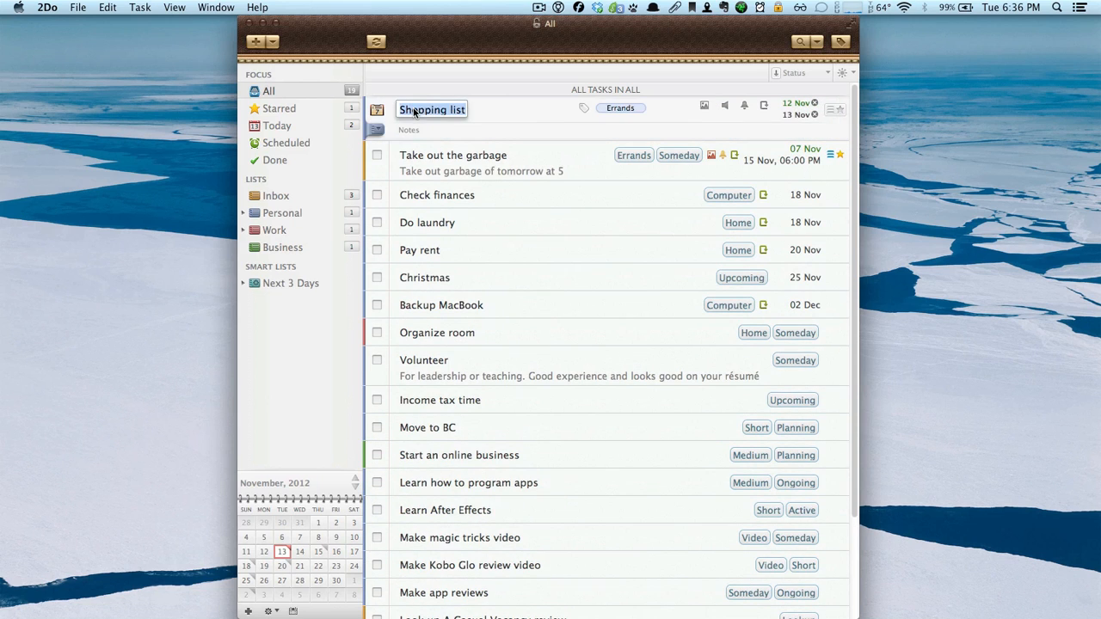
{"action": "left_click", "coordinate": [379, 111]}
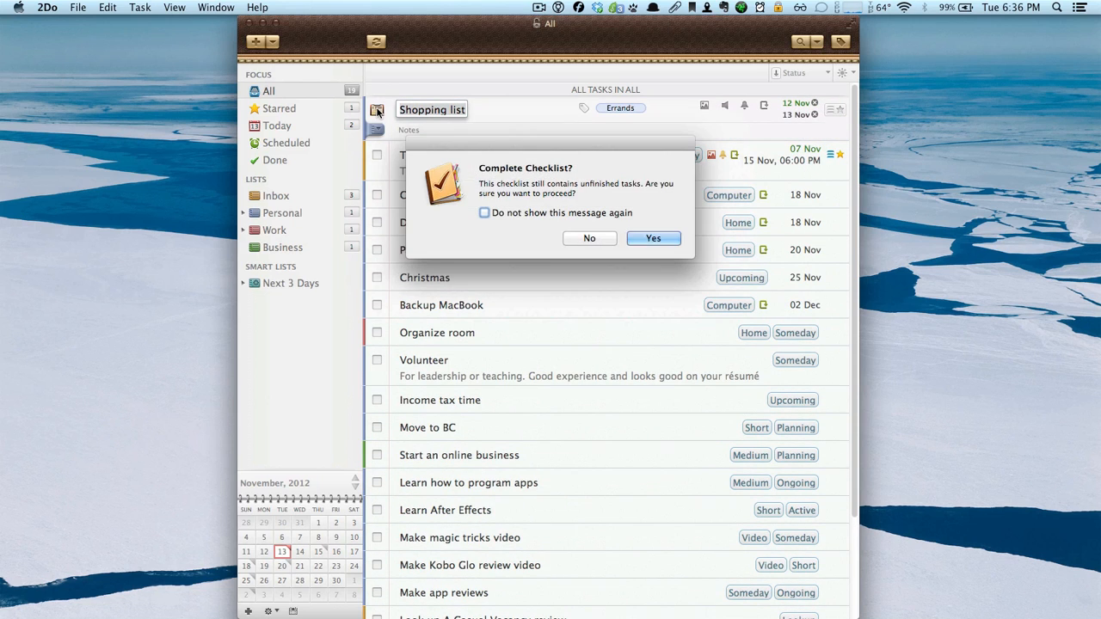
{"action": "left_click", "coordinate": [604, 238]}
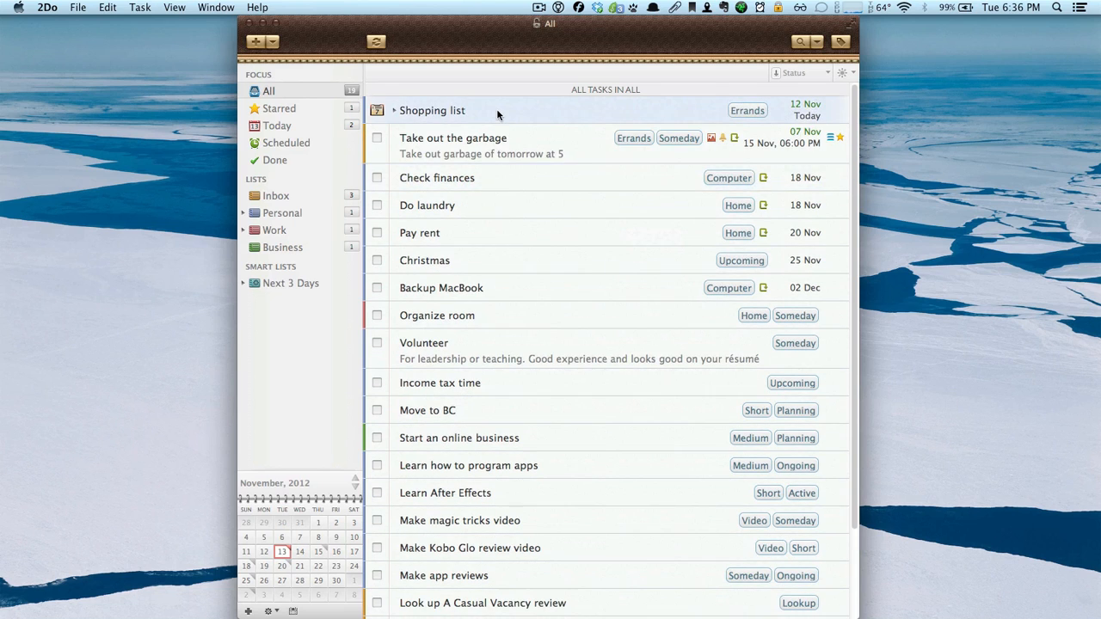
Add a new task with its default title and look over the other item types that can be created
{"action": "right_click", "coordinate": [496, 109]}
{"action": "mouse_move", "coordinate": [556, 131]}
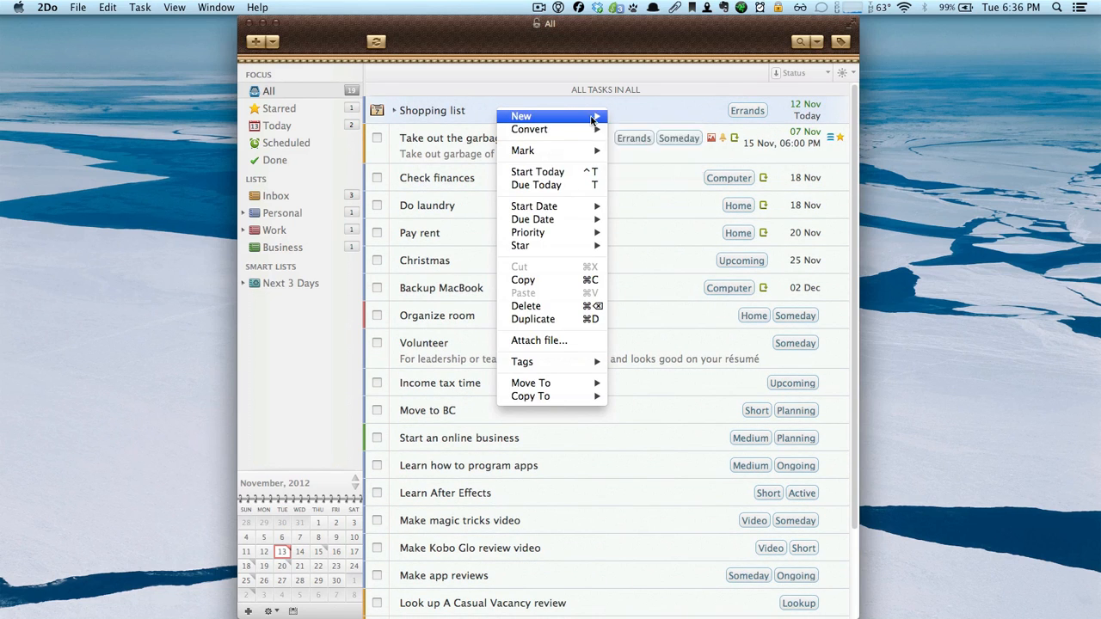
{"action": "left_click", "coordinate": [491, 116]}
{"action": "left_click", "coordinate": [254, 42]}
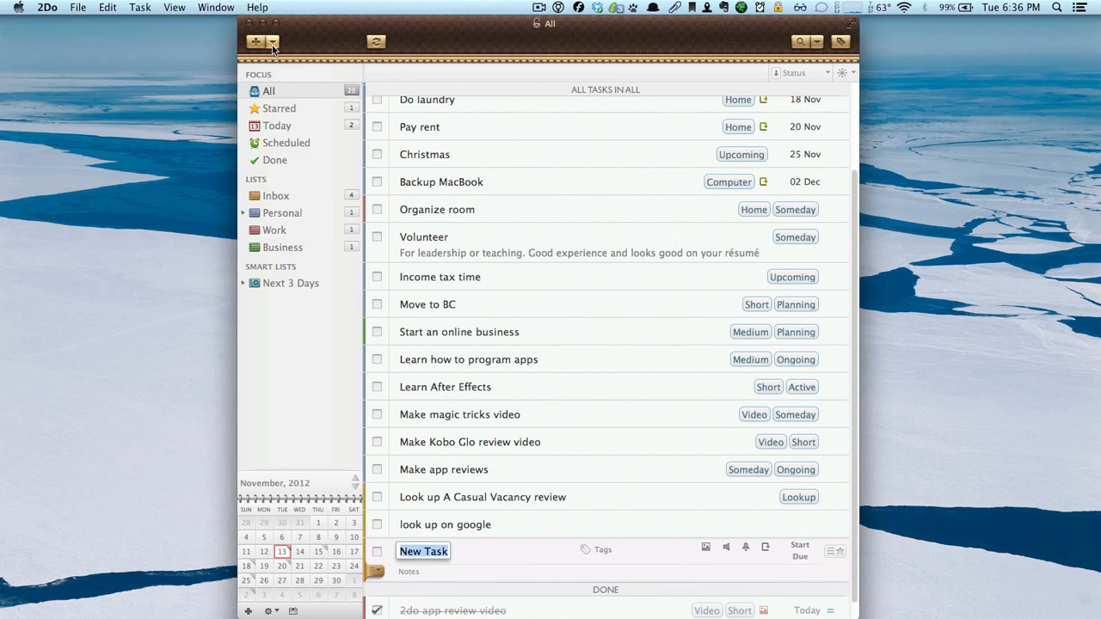
{"action": "left_click", "coordinate": [272, 42]}
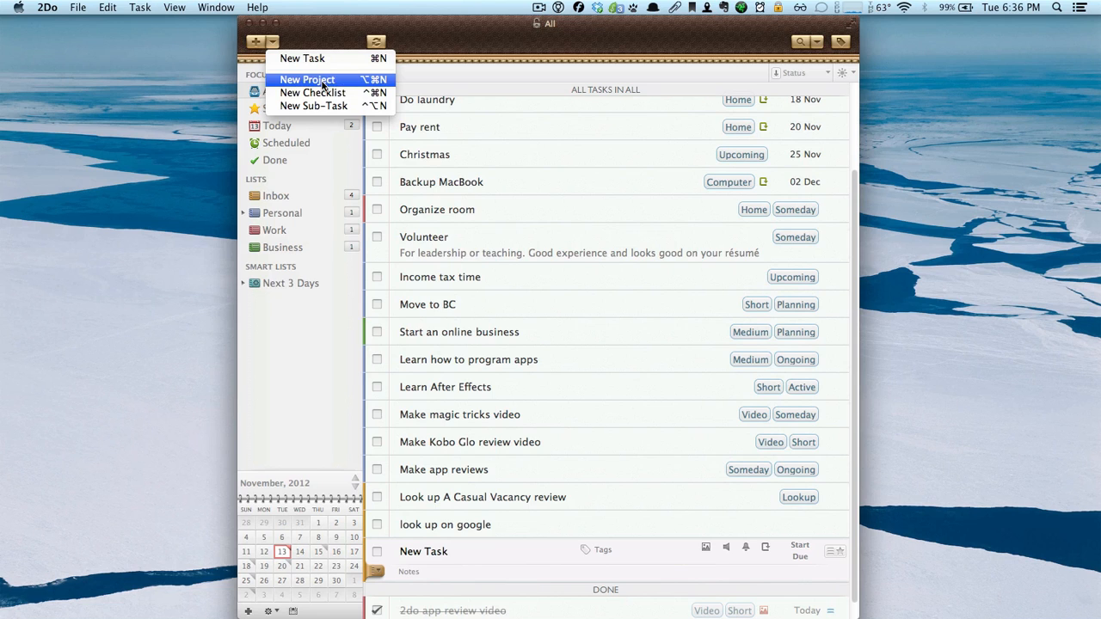
{"action": "left_click", "coordinate": [458, 47]}
Check off Stamp, Postcard and Shampoo in the Shopping list, and complete the whole checklist despite its unfinished items
{"action": "scroll", "coordinate": [440, 225], "scroll_direction": "up", "scroll_amount": 3}
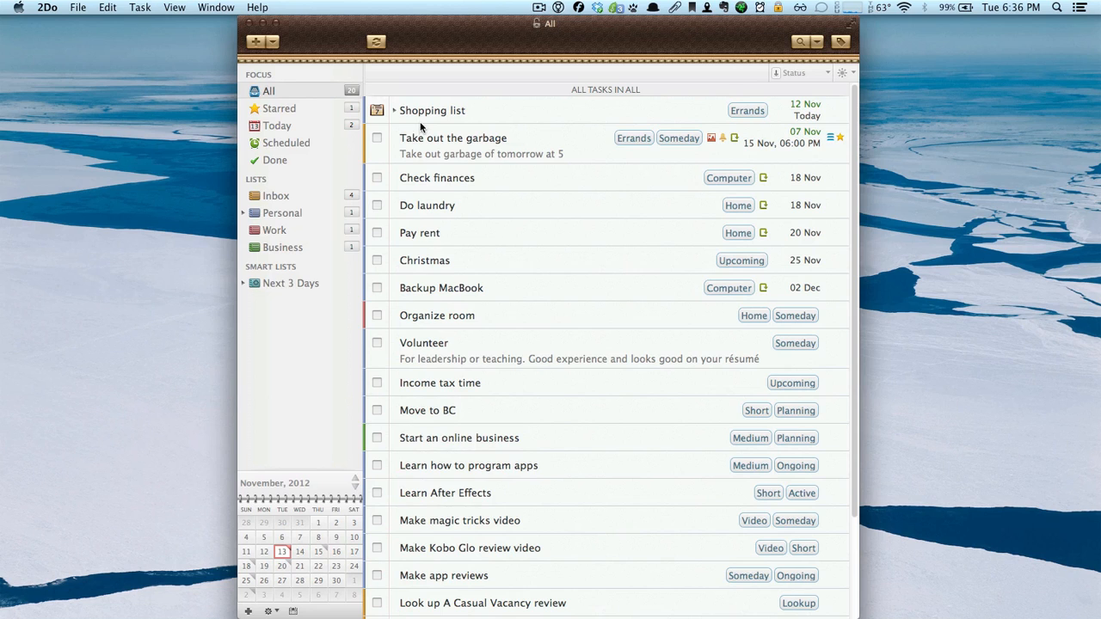
{"action": "left_click", "coordinate": [392, 112]}
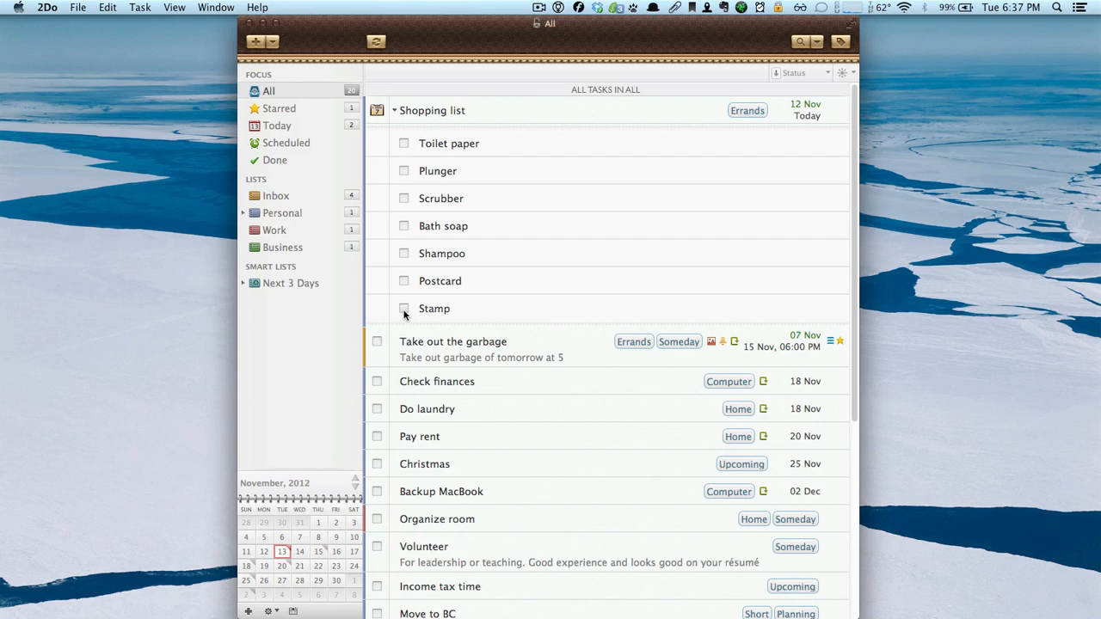
{"action": "left_click", "coordinate": [404, 281]}
{"action": "left_click", "coordinate": [404, 253]}
{"action": "left_click", "coordinate": [378, 109]}
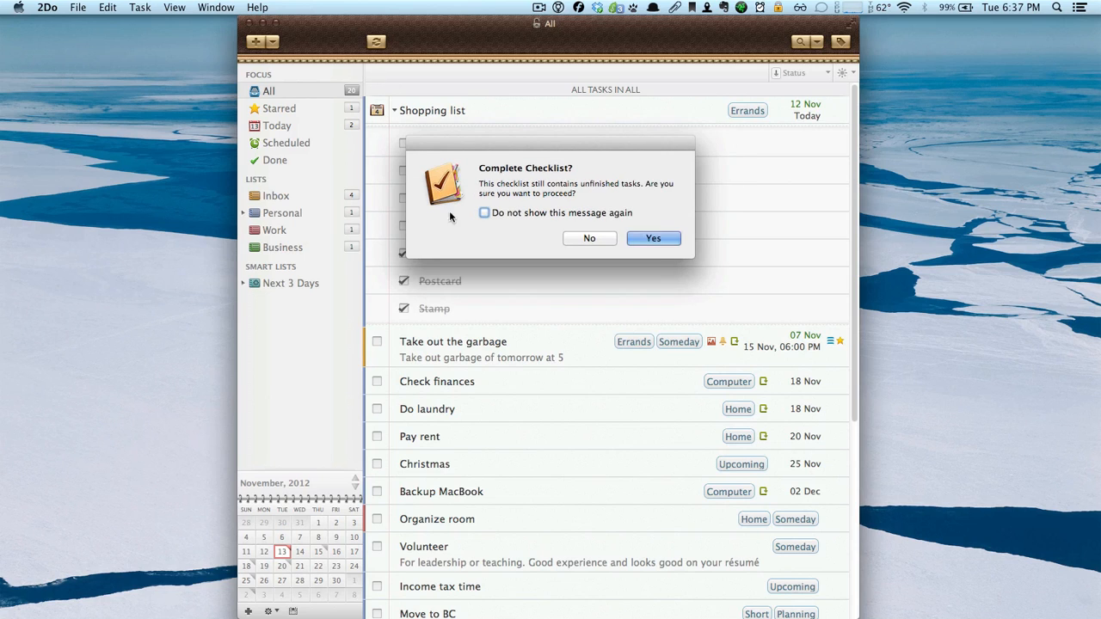
{"action": "left_click", "coordinate": [649, 245]}
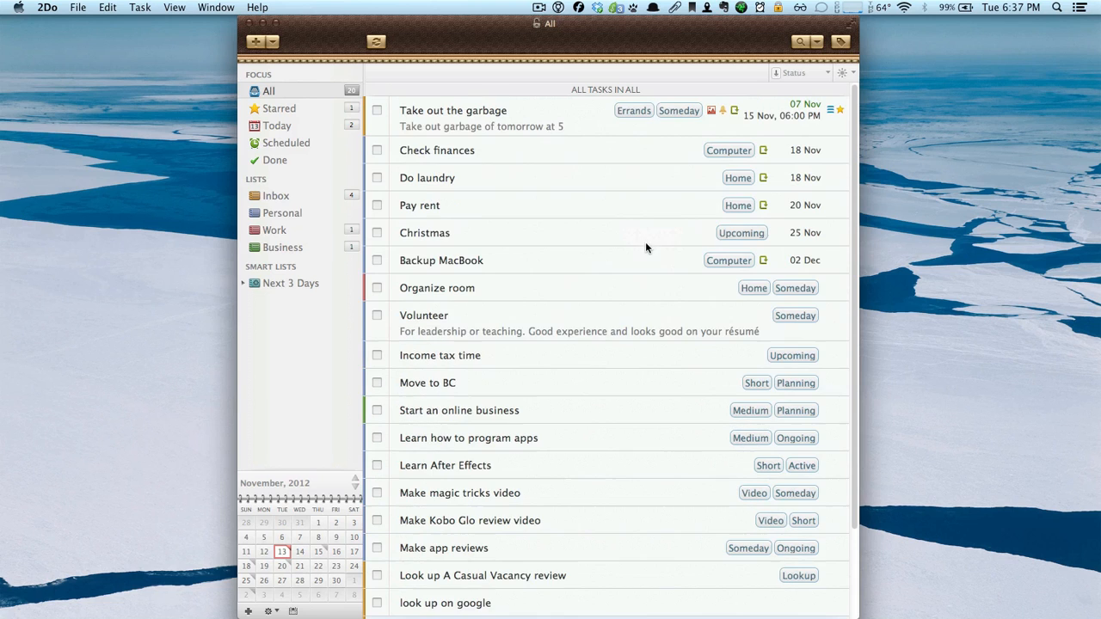
Try sorting the full task list by Priority and by Start Date
{"action": "scroll", "coordinate": [568, 235], "scroll_direction": "down", "scroll_amount": 4}
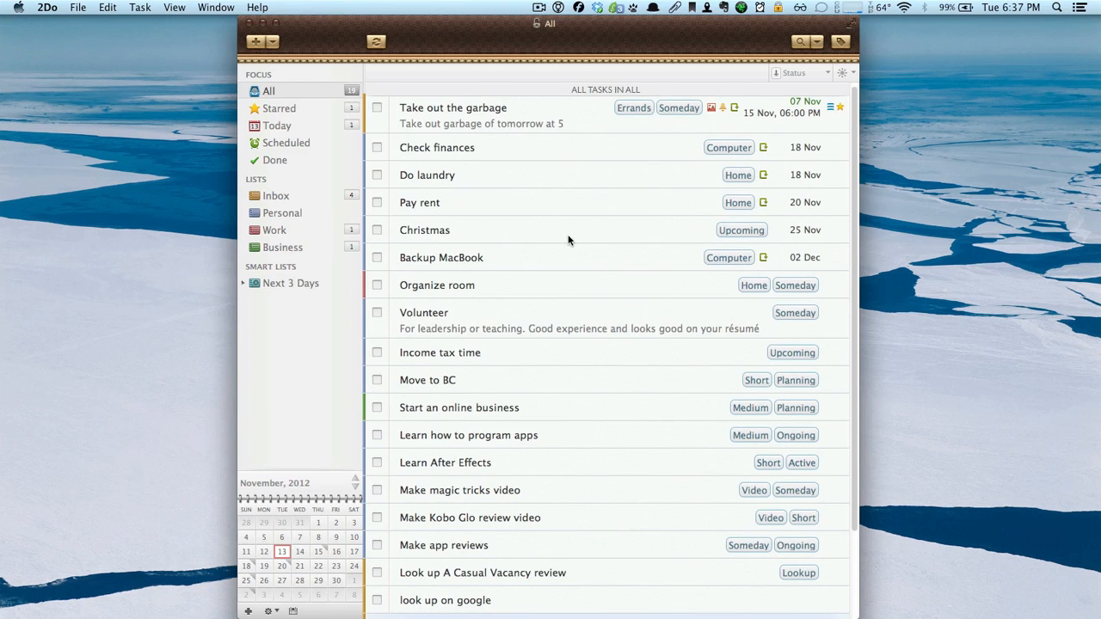
{"action": "scroll", "coordinate": [572, 514], "scroll_direction": "up", "scroll_amount": 4}
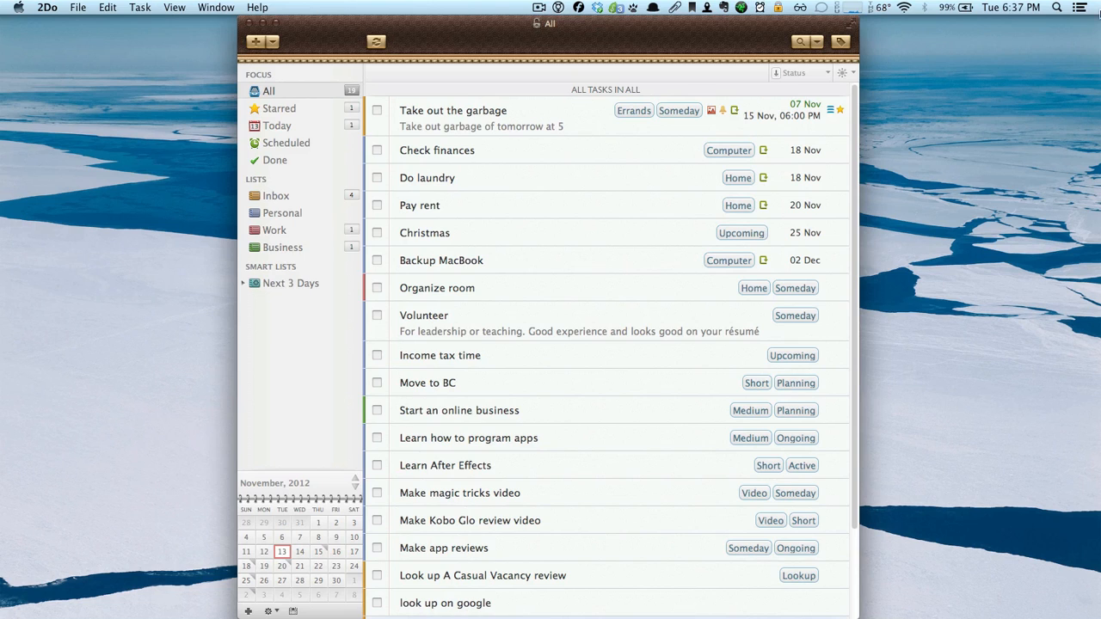
{"action": "left_click", "coordinate": [817, 73]}
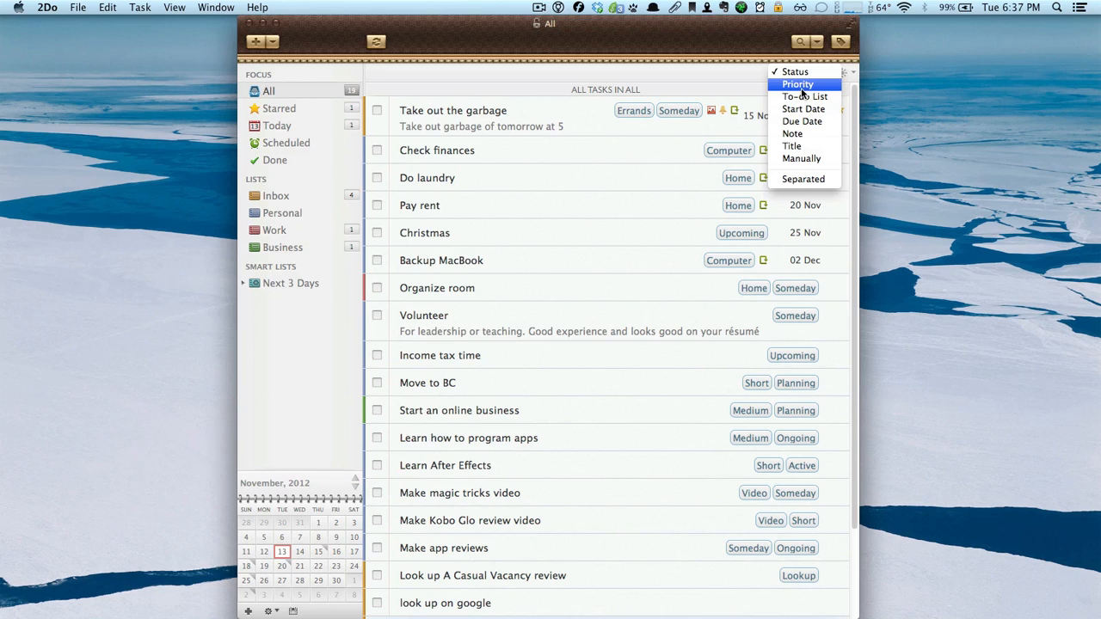
{"action": "left_click", "coordinate": [801, 89]}
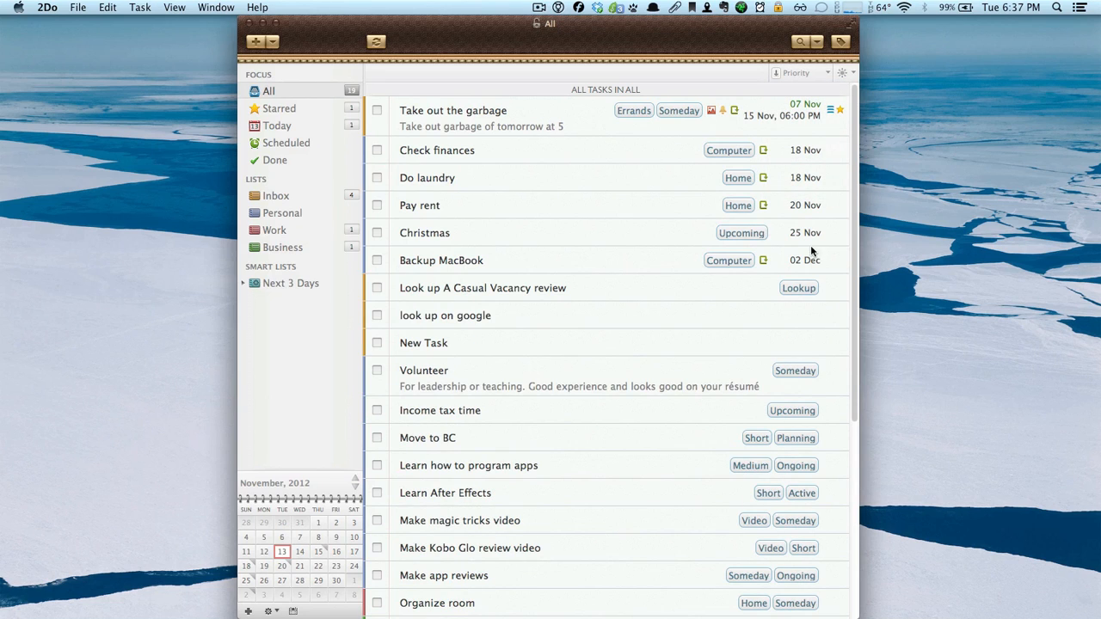
{"action": "left_click", "coordinate": [793, 74]}
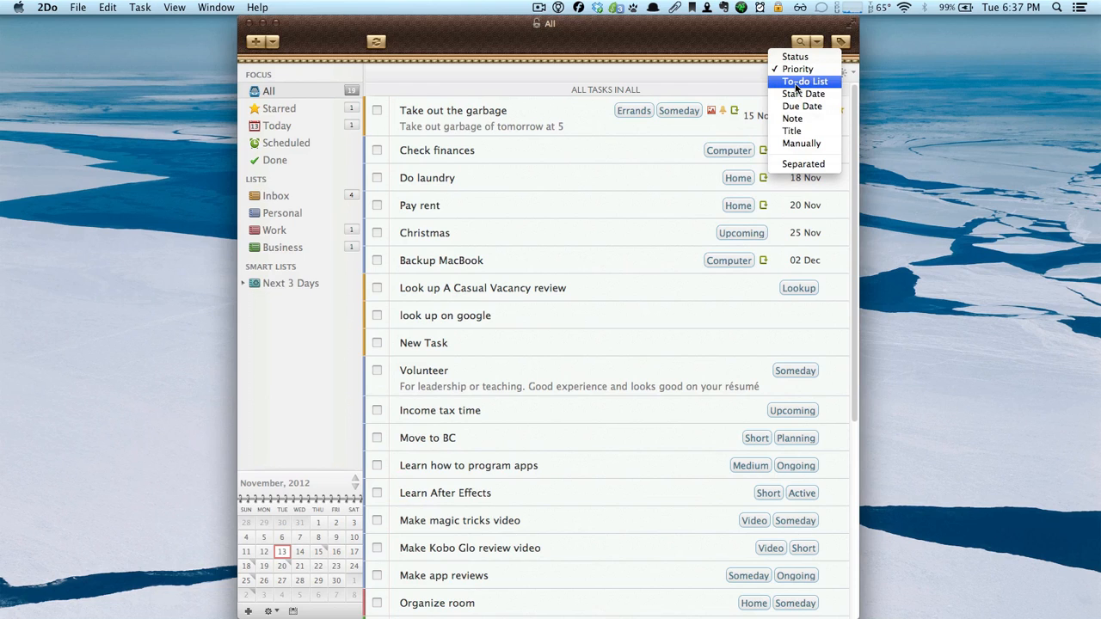
{"action": "left_click", "coordinate": [802, 93]}
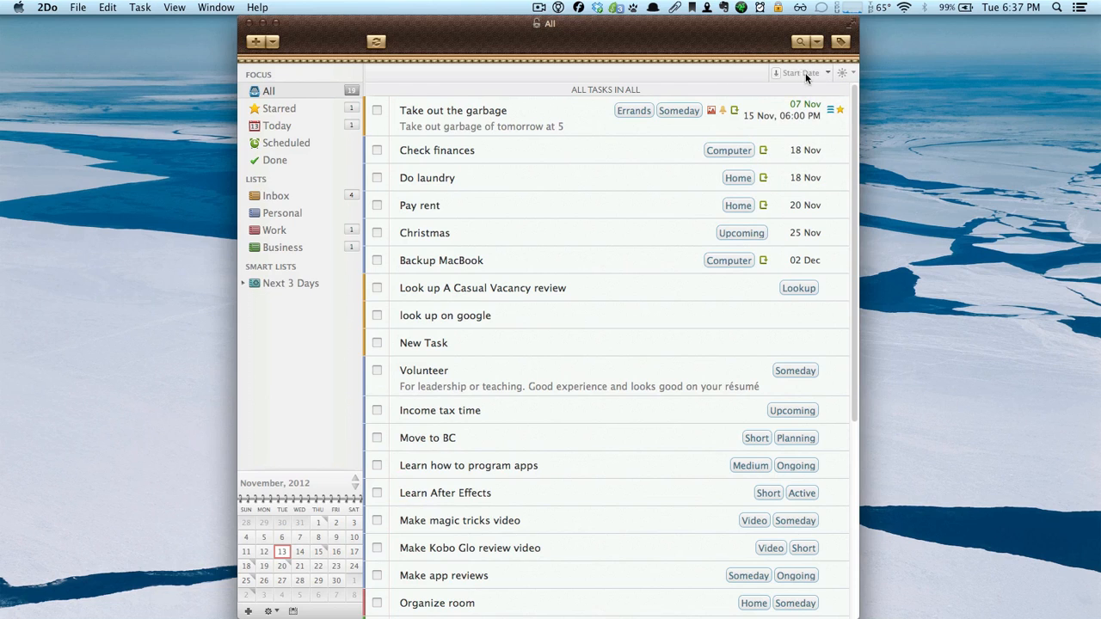
Switch the sorting of the full task list to Manually
{"action": "left_click", "coordinate": [806, 76]}
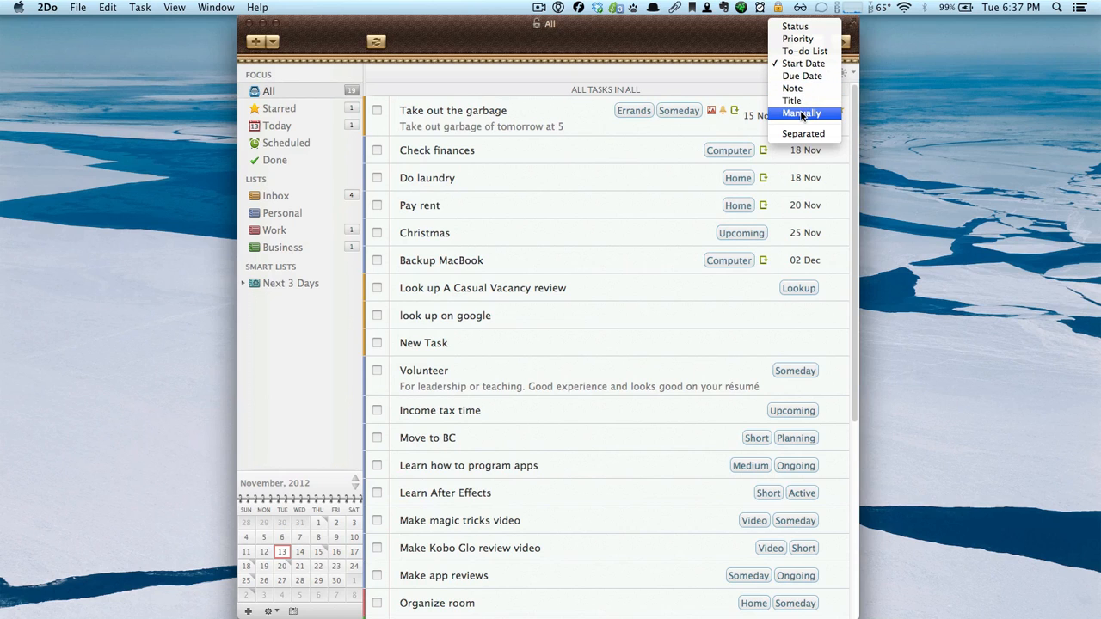
{"action": "left_click", "coordinate": [802, 113]}
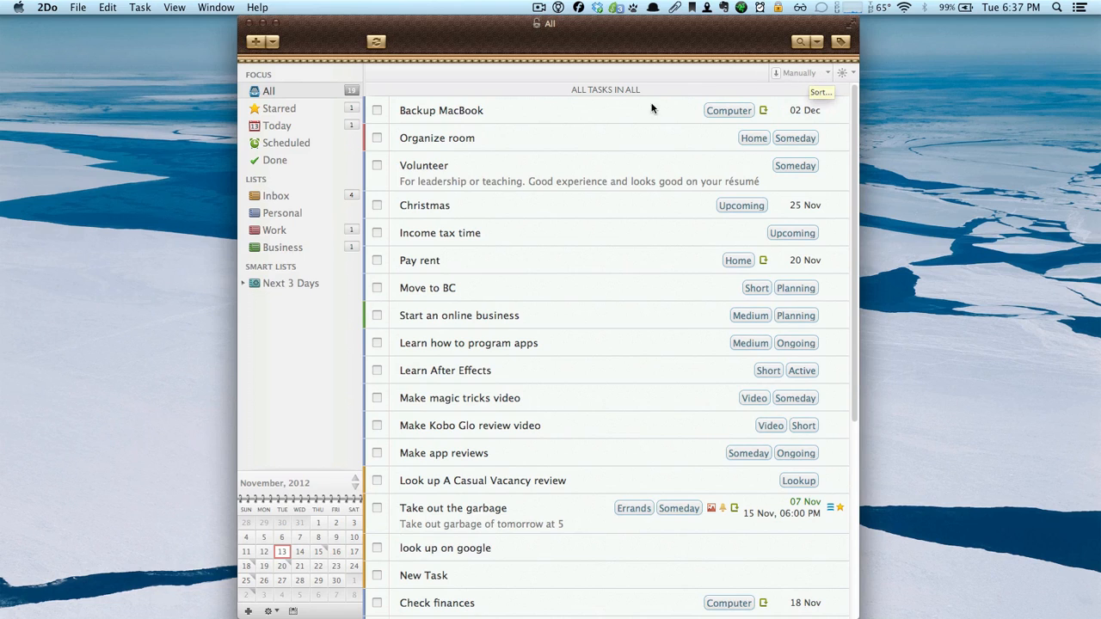
Reorder the manually sorted task list by moving Backup MacBook directly below Christmas
{"action": "left_click", "coordinate": [633, 113]}
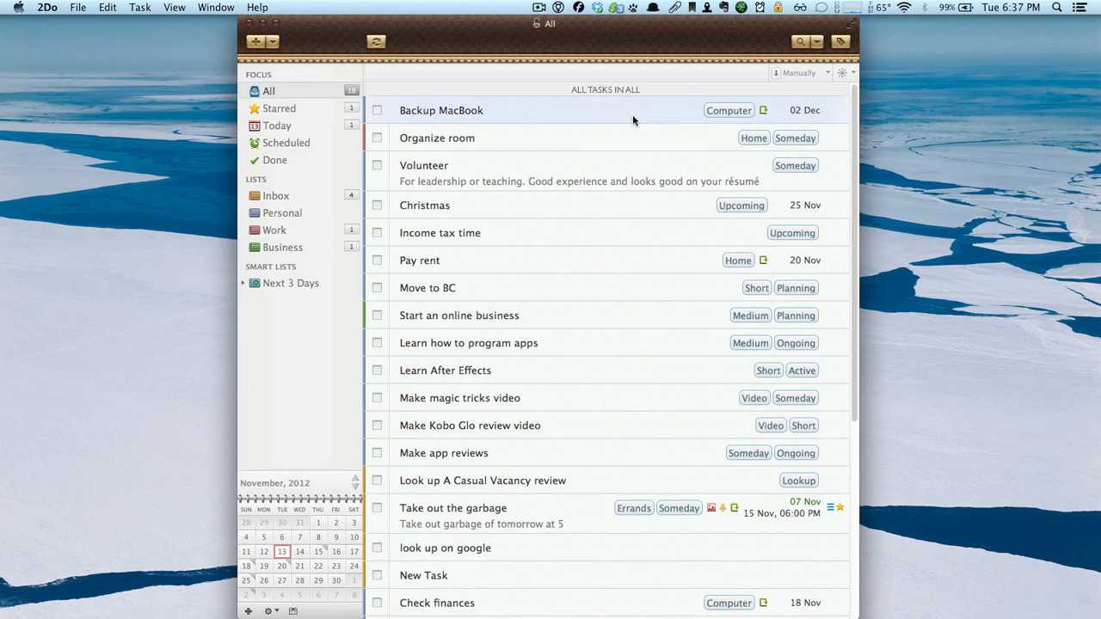
{"action": "left_click_drag", "start_coordinate": [632, 115], "coordinate": [623, 218]}
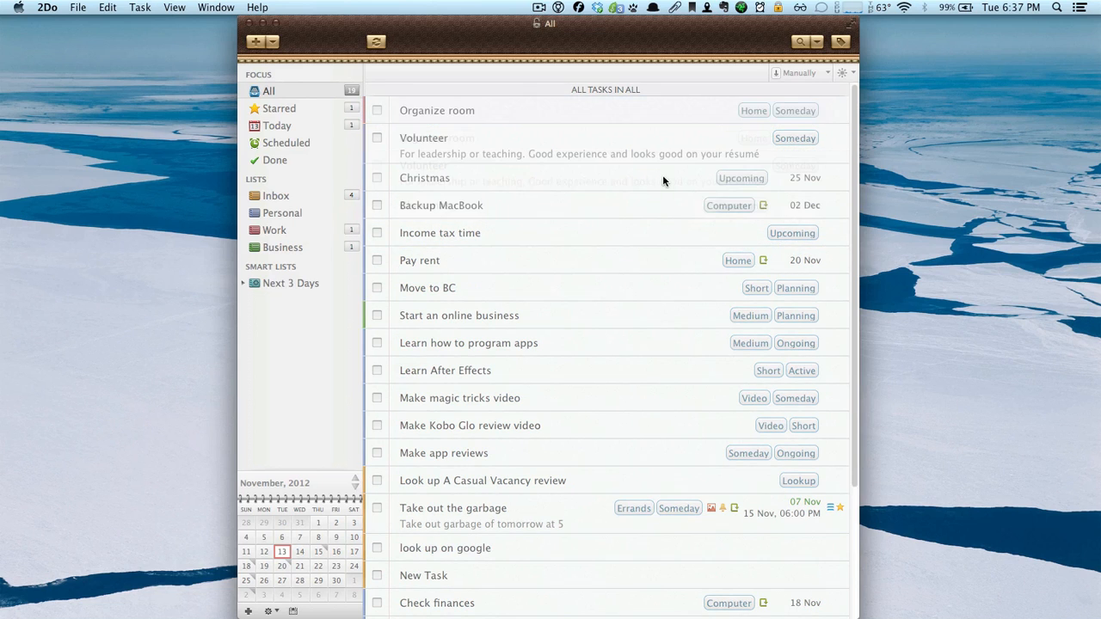
Turn on the focus filter for the full task list and include tasks due Next Week in it
{"action": "left_click", "coordinate": [844, 74]}
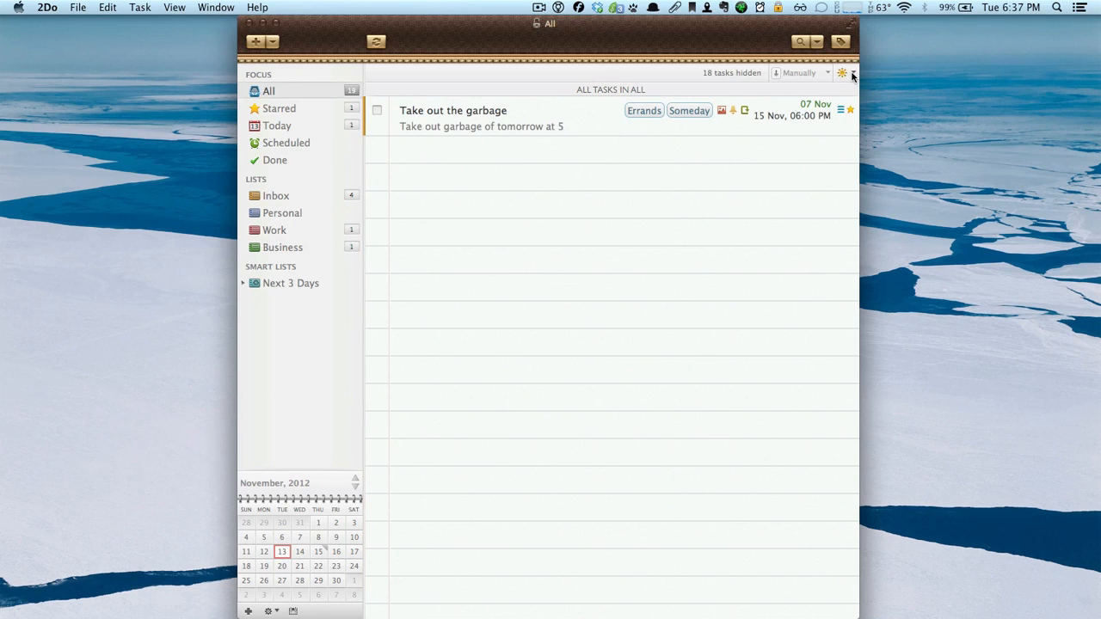
{"action": "left_click", "coordinate": [853, 75]}
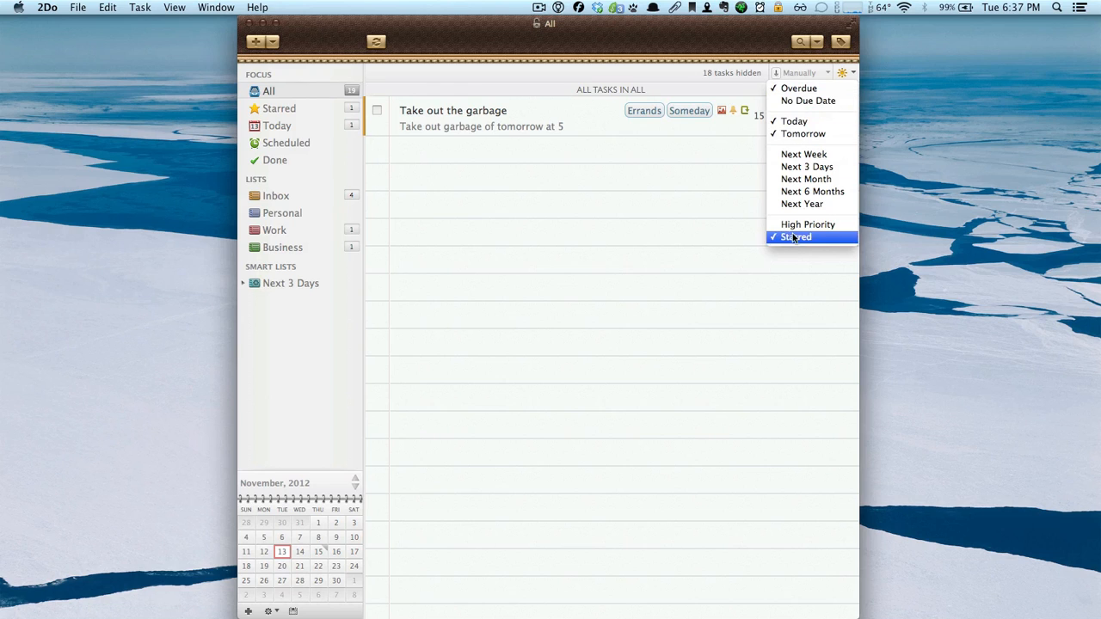
{"action": "left_click", "coordinate": [819, 155]}
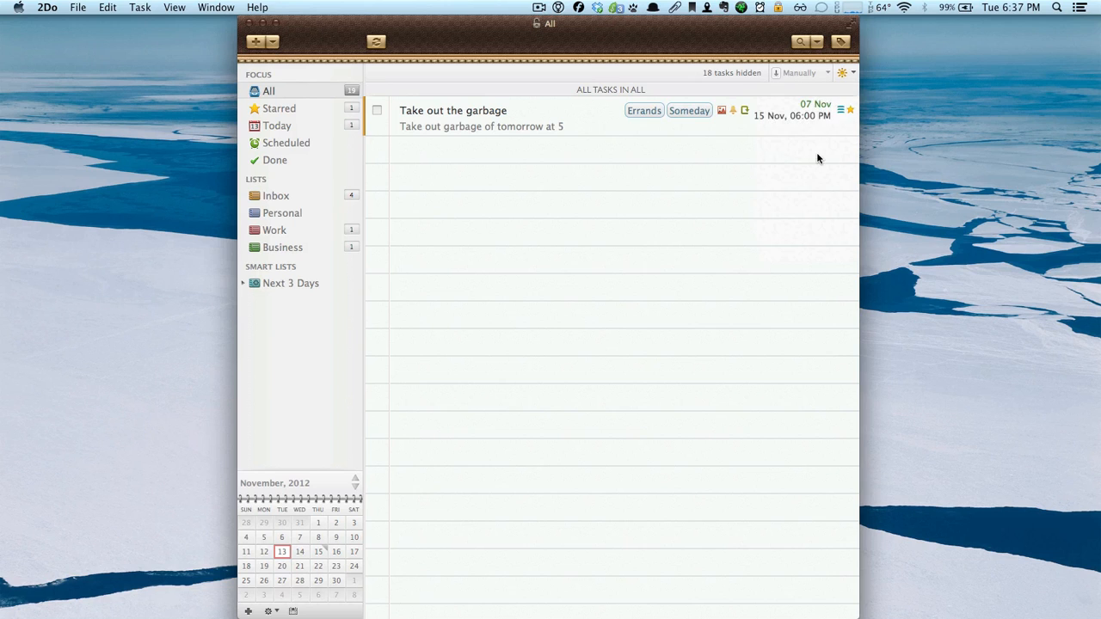
{"action": "left_click", "coordinate": [853, 74]}
{"action": "left_click", "coordinate": [853, 74]}
{"action": "left_click", "coordinate": [853, 74]}
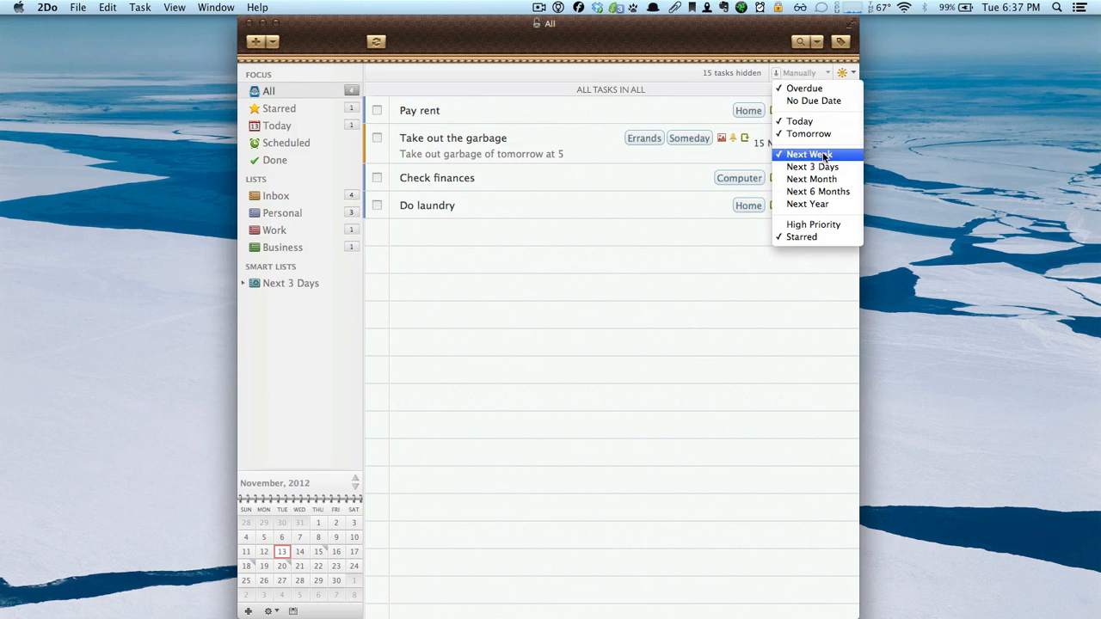
{"action": "left_click", "coordinate": [669, 243]}
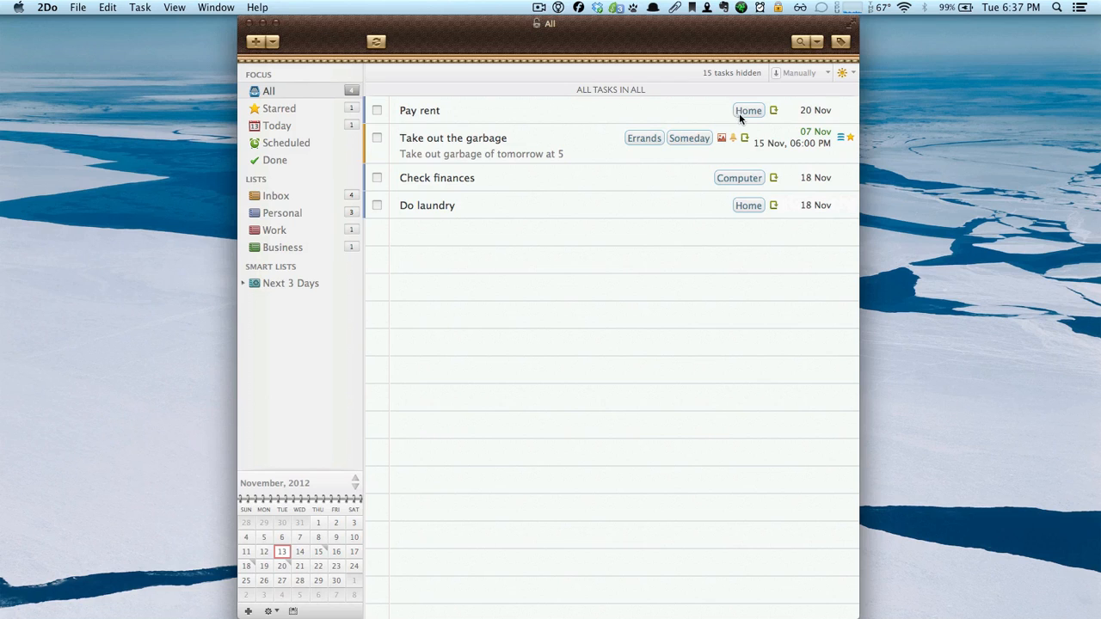
{"action": "left_click", "coordinate": [773, 113]}
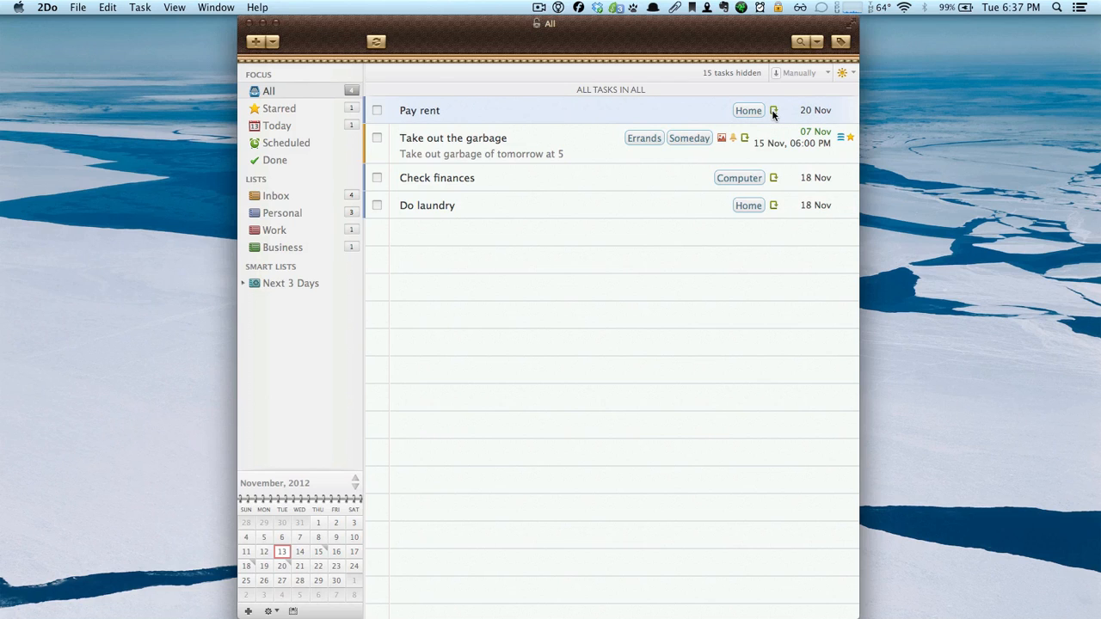
{"action": "left_click", "coordinate": [642, 163]}
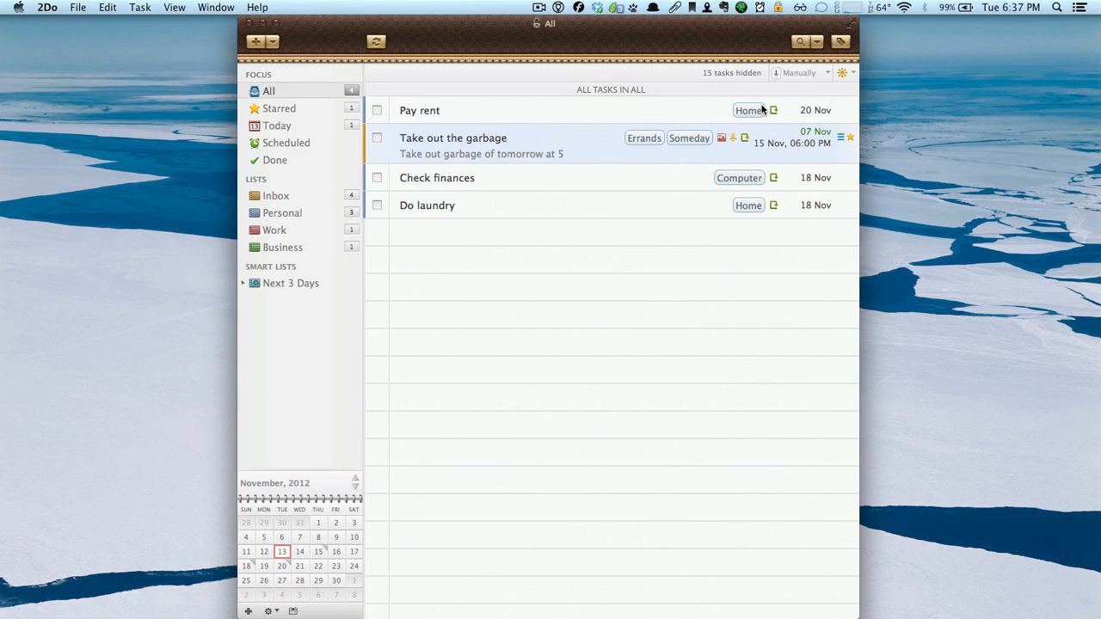
Show the tags and create a new tag group named Demo
{"action": "left_click", "coordinate": [841, 41]}
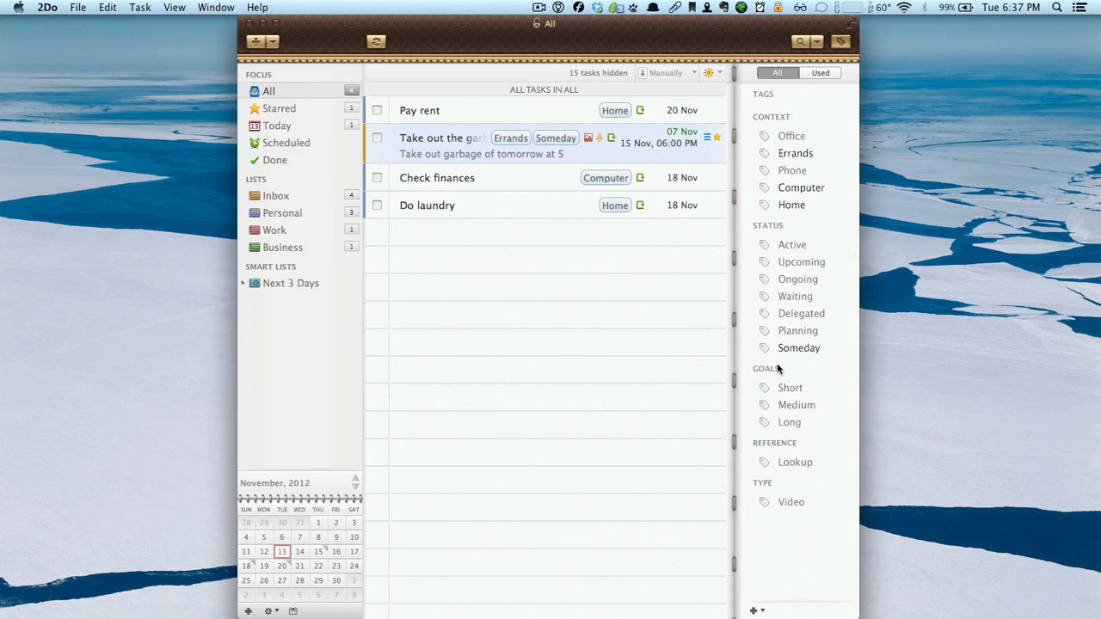
{"action": "left_click", "coordinate": [754, 611]}
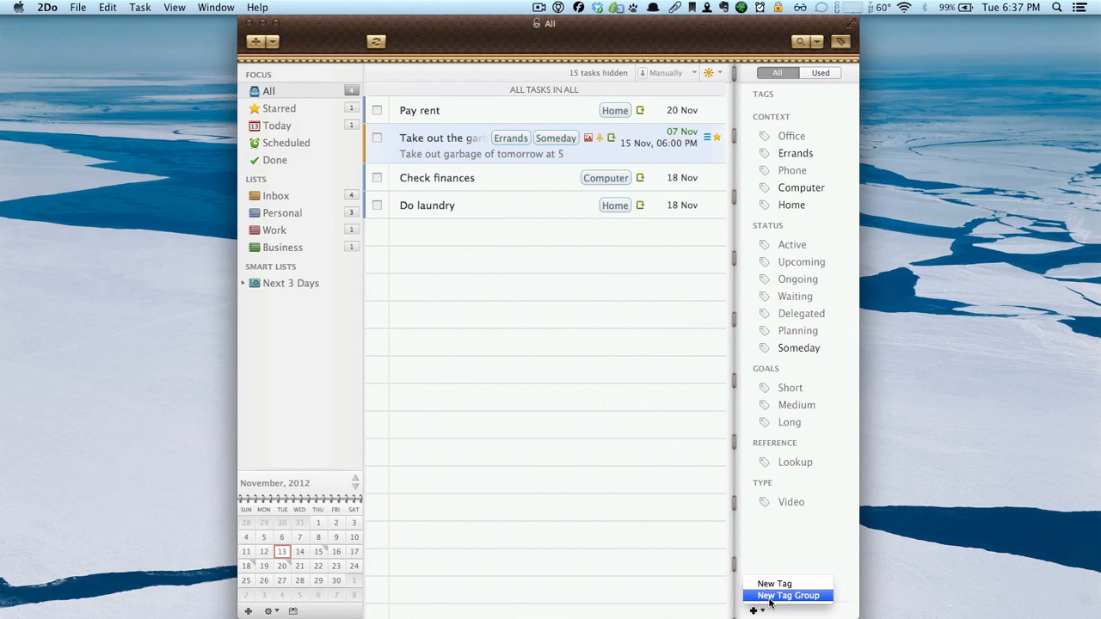
{"action": "left_click", "coordinate": [788, 546]}
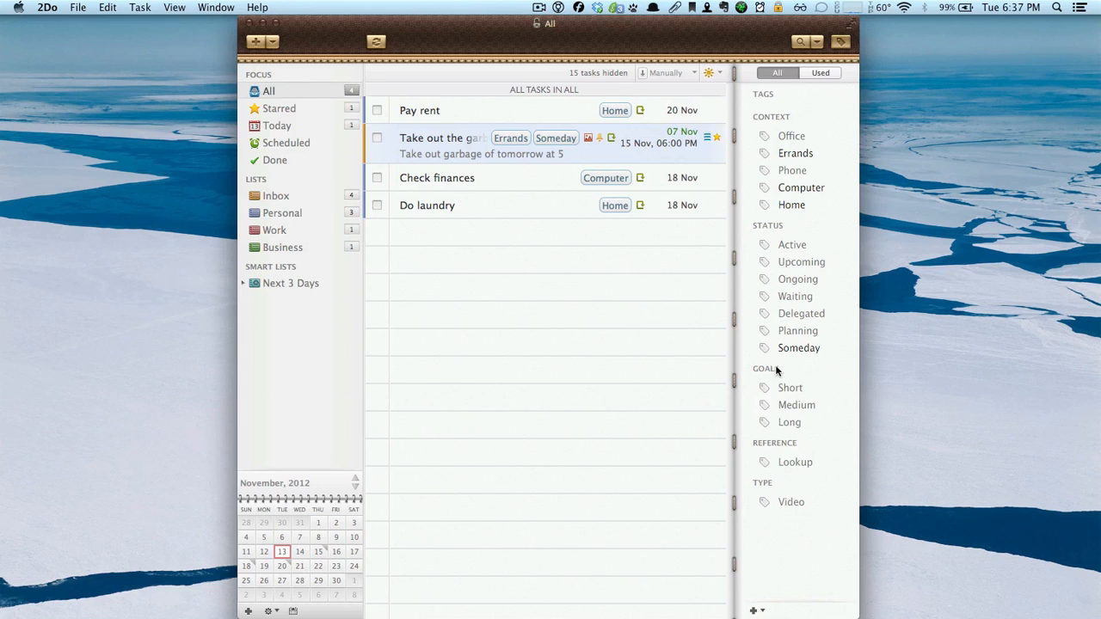
{"action": "left_click", "coordinate": [755, 611]}
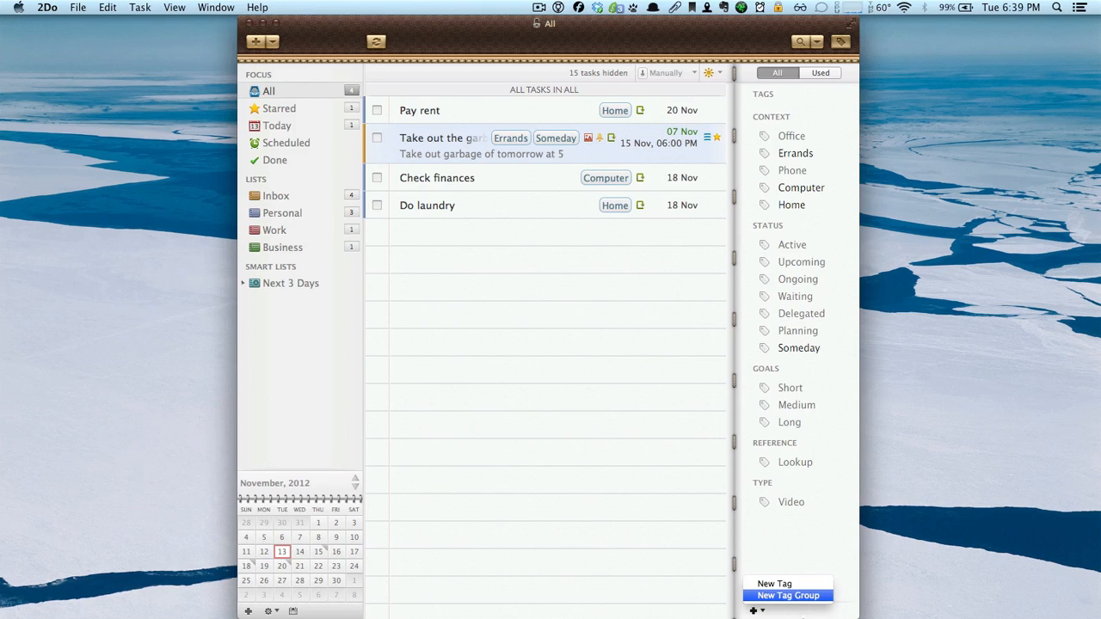
{"action": "left_click", "coordinate": [775, 596]}
{"action": "type", "text": "Demot"}
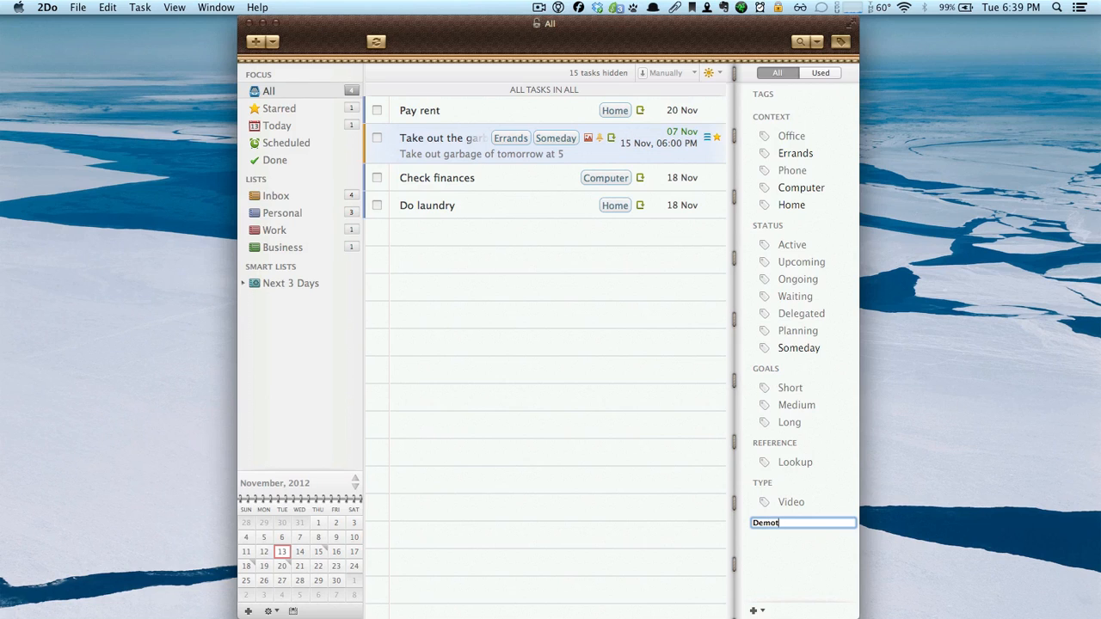
{"action": "key", "text": "Return"}
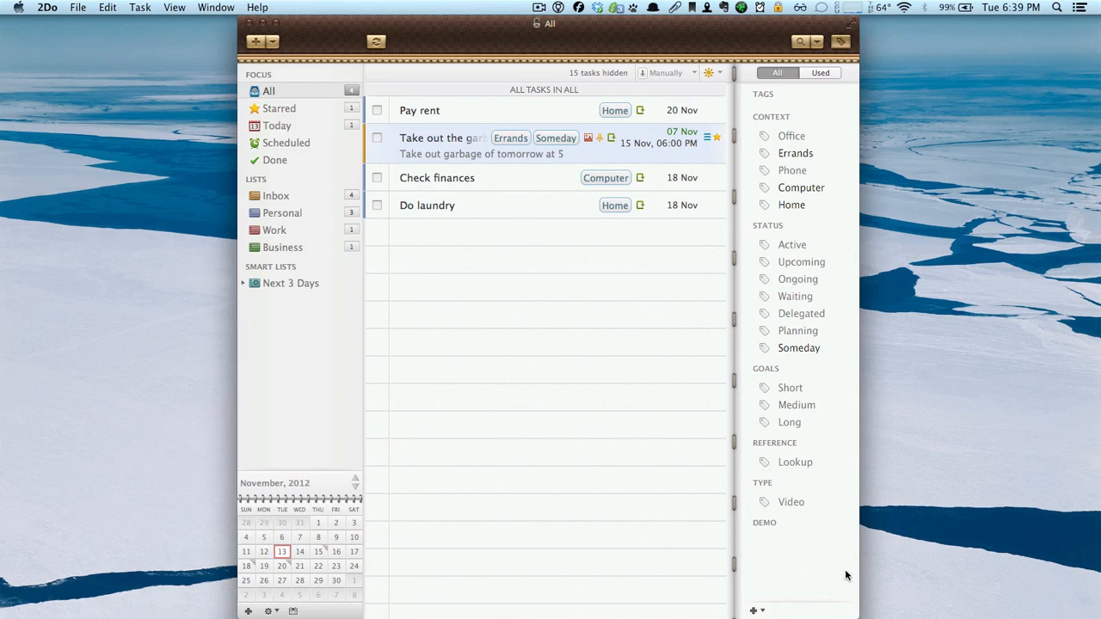
Create two new ungrouped tags named Demo1 and Demo2
{"action": "left_click", "coordinate": [755, 610]}
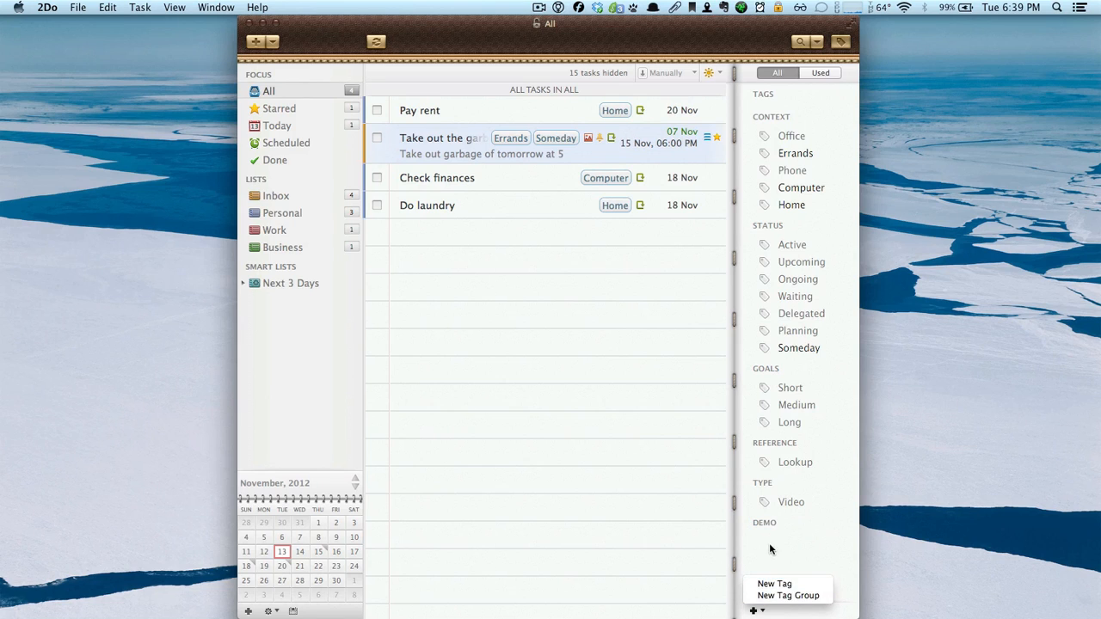
{"action": "left_click", "coordinate": [767, 557]}
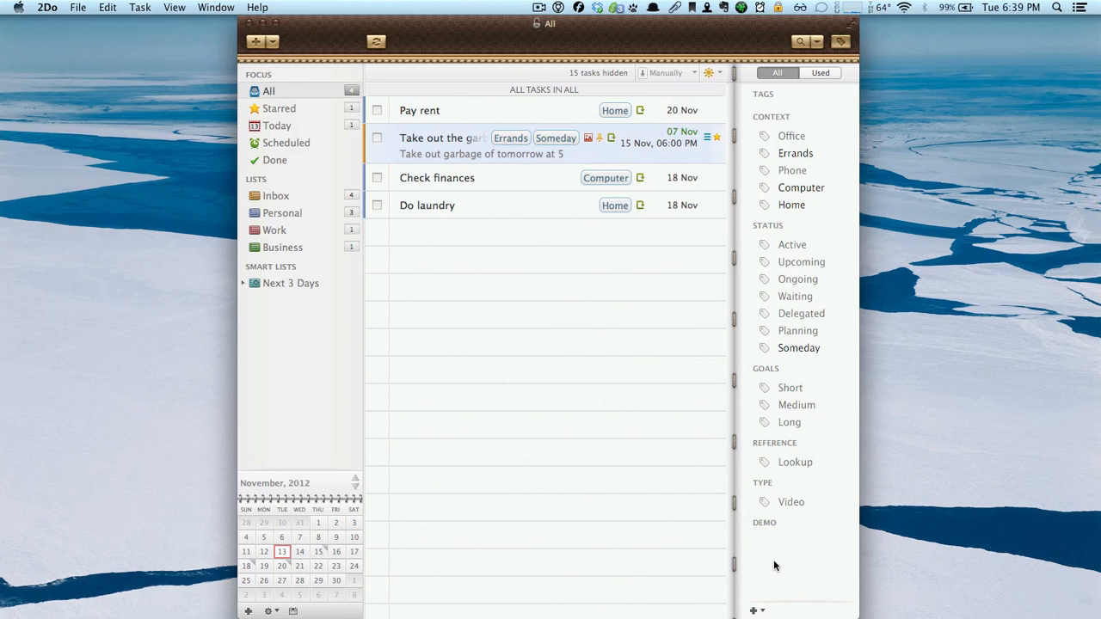
{"action": "key", "text": "super"}
{"action": "key", "text": "super+shift+t"}
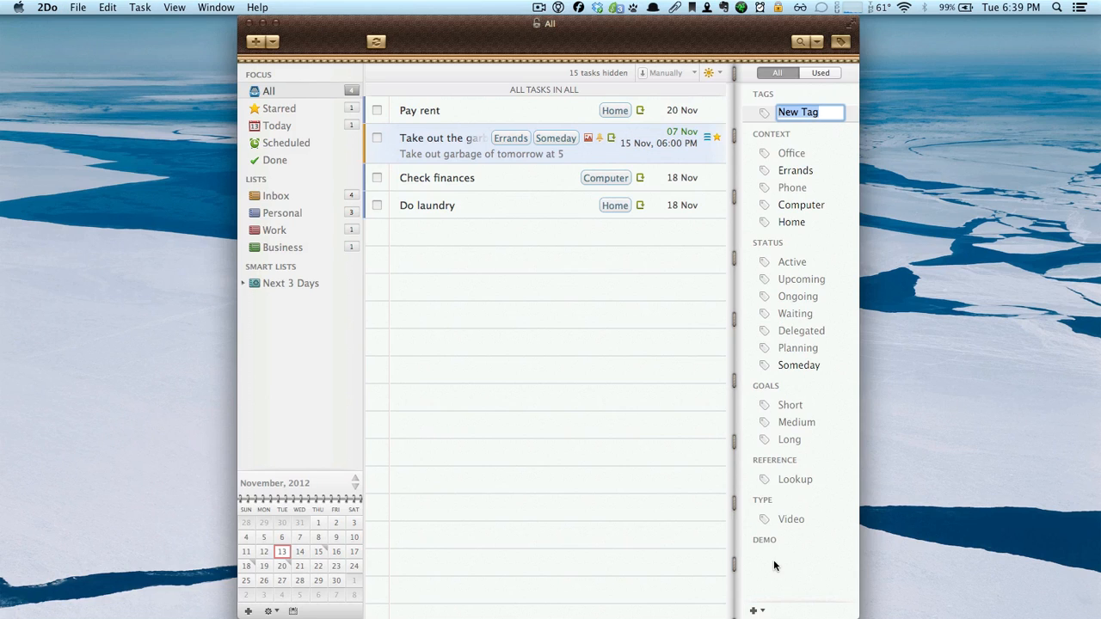
{"action": "type", "text": "Demo1"}
{"action": "key", "text": "Return"}
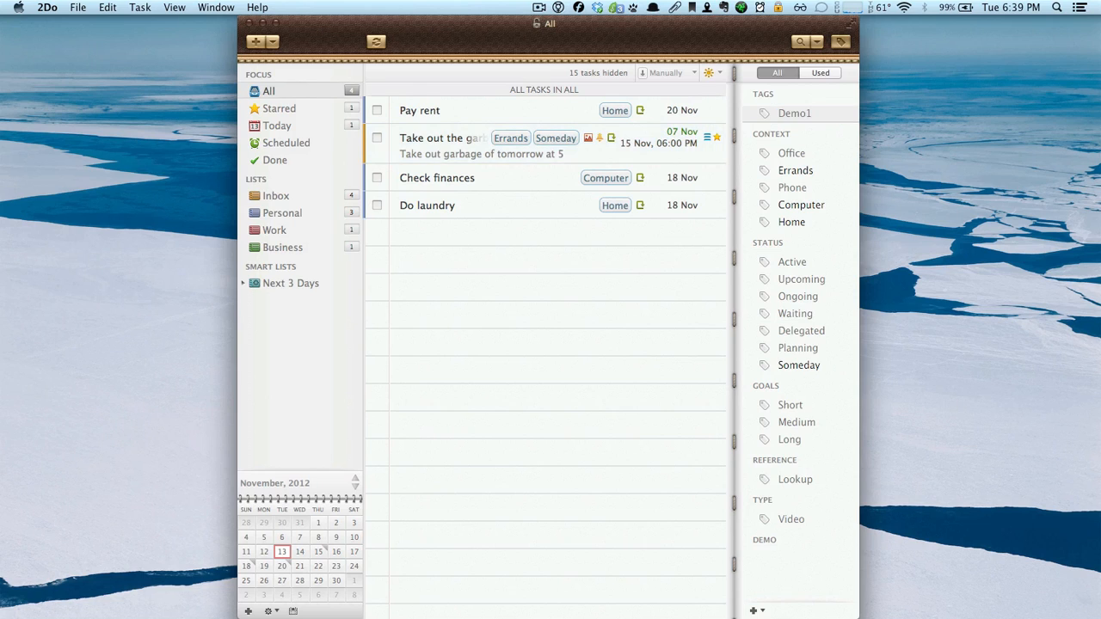
{"action": "key", "text": "super+shift+t"}
{"action": "type", "text": "De"}
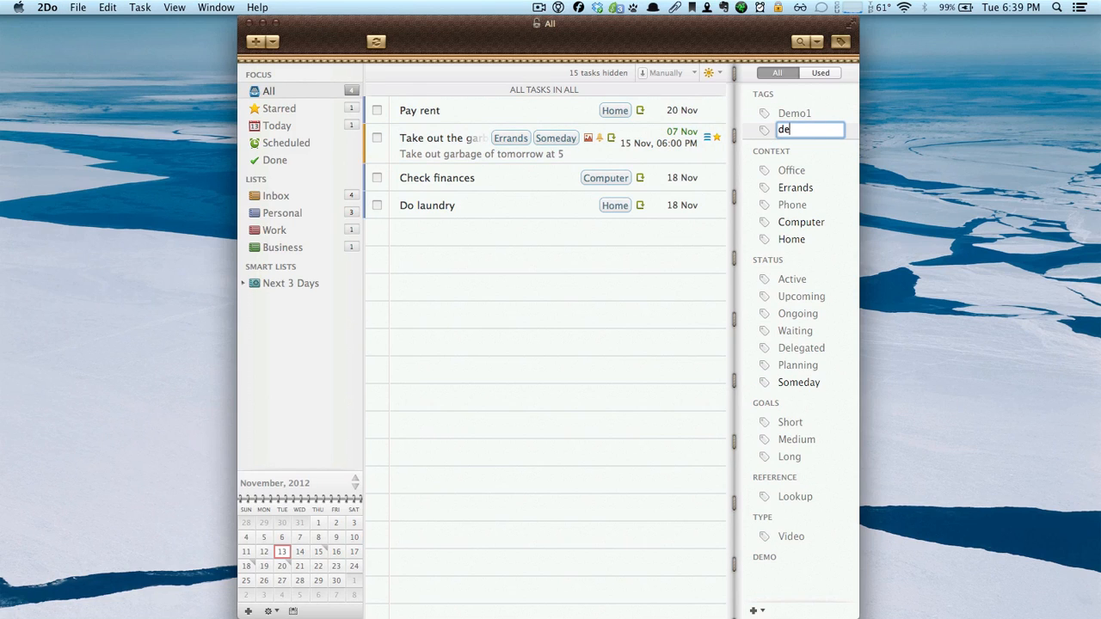
{"action": "type", "text": "mo2"}
{"action": "key", "text": "Return"}
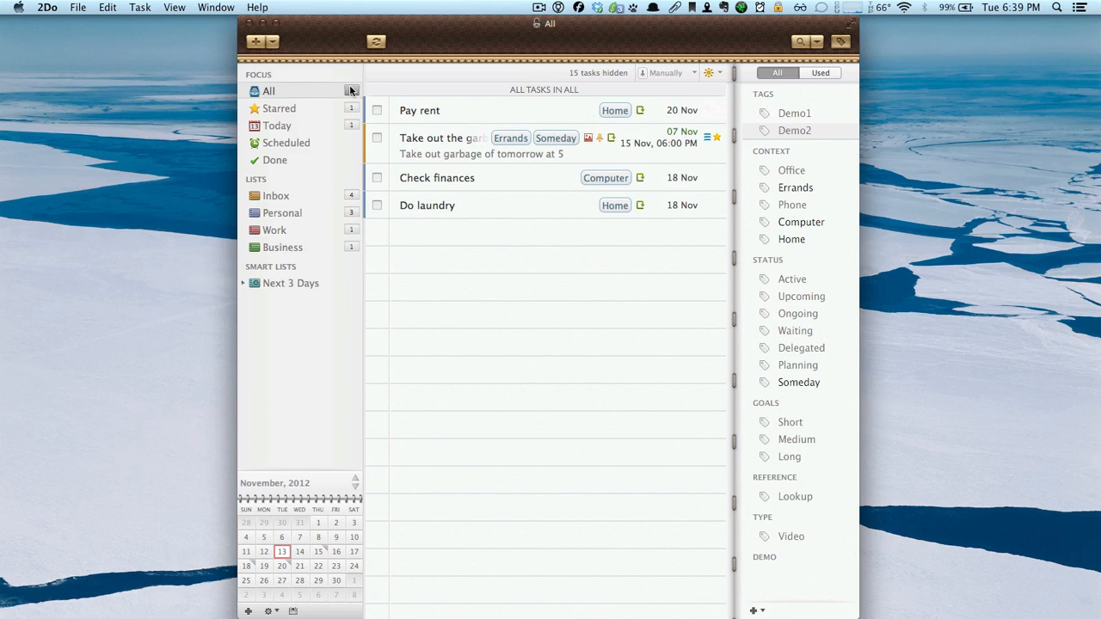
Add two new tasks with the default title and assign the tags Demo1 and Demo2 to the upper one
{"action": "left_click", "coordinate": [254, 41]}
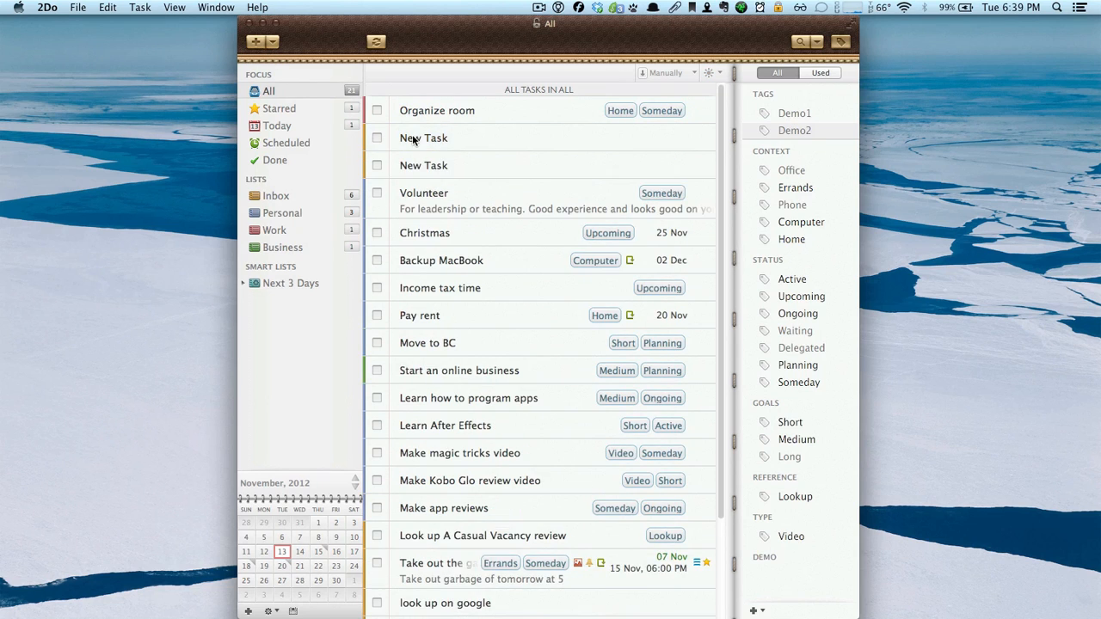
{"action": "left_click", "coordinate": [525, 148]}
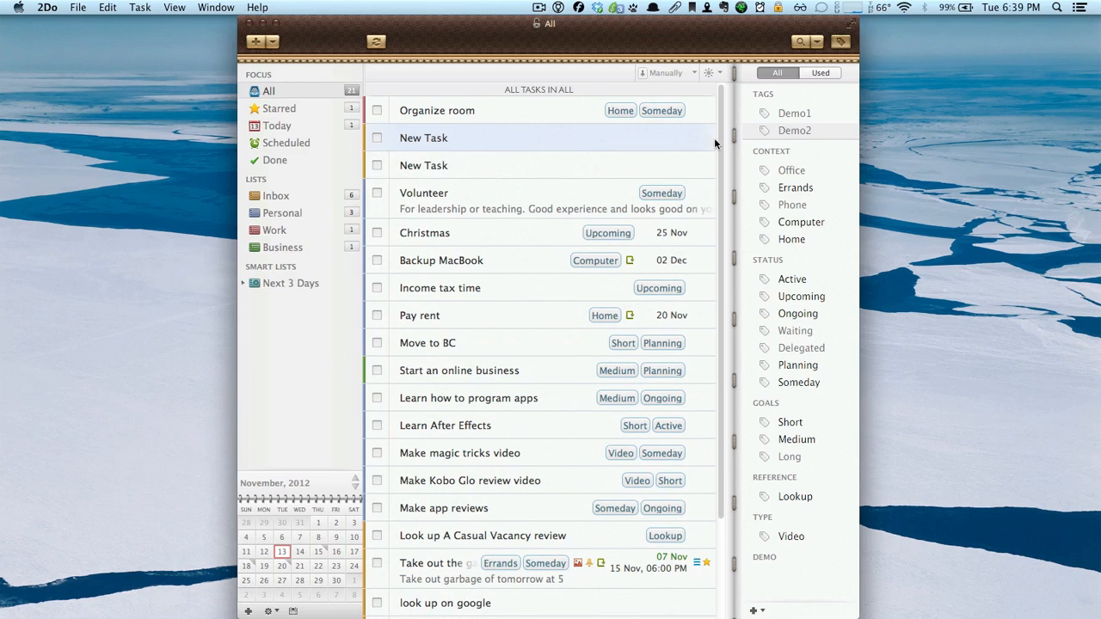
{"action": "left_click_drag", "start_coordinate": [793, 113], "coordinate": [580, 138]}
{"action": "left_click_drag", "start_coordinate": [797, 134], "coordinate": [577, 145]}
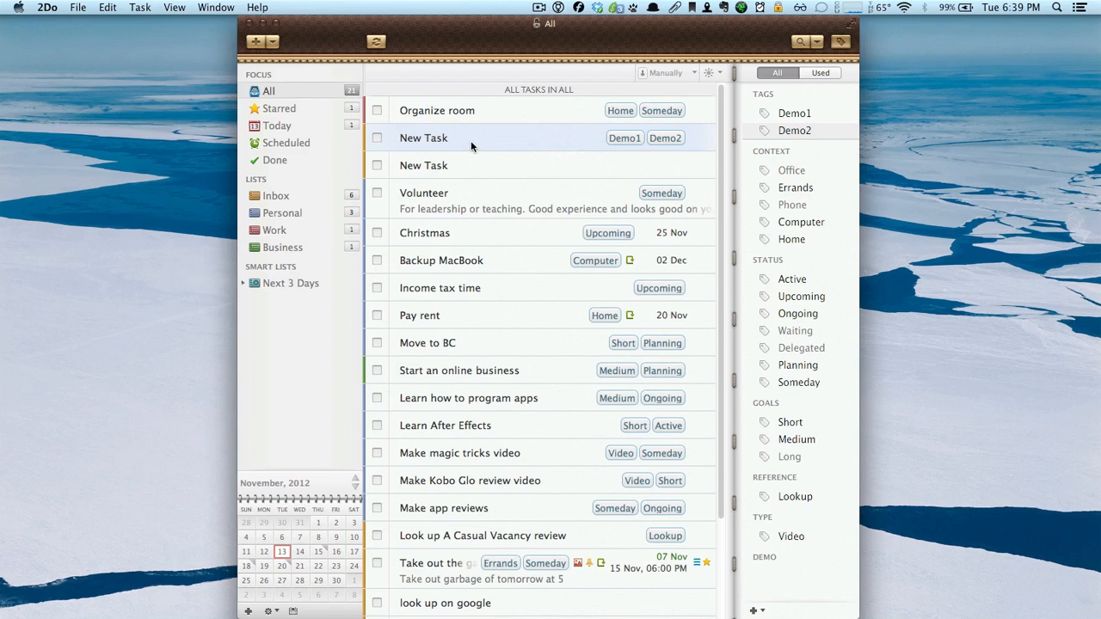
Move the upper new task to the Personal list with a start date of 14 Nov, and the lower one to the Work list
{"action": "left_click_drag", "start_coordinate": [471, 146], "coordinate": [287, 217]}
{"action": "left_click_drag", "start_coordinate": [474, 167], "coordinate": [311, 231]}
{"action": "left_click_drag", "start_coordinate": [494, 140], "coordinate": [297, 556]}
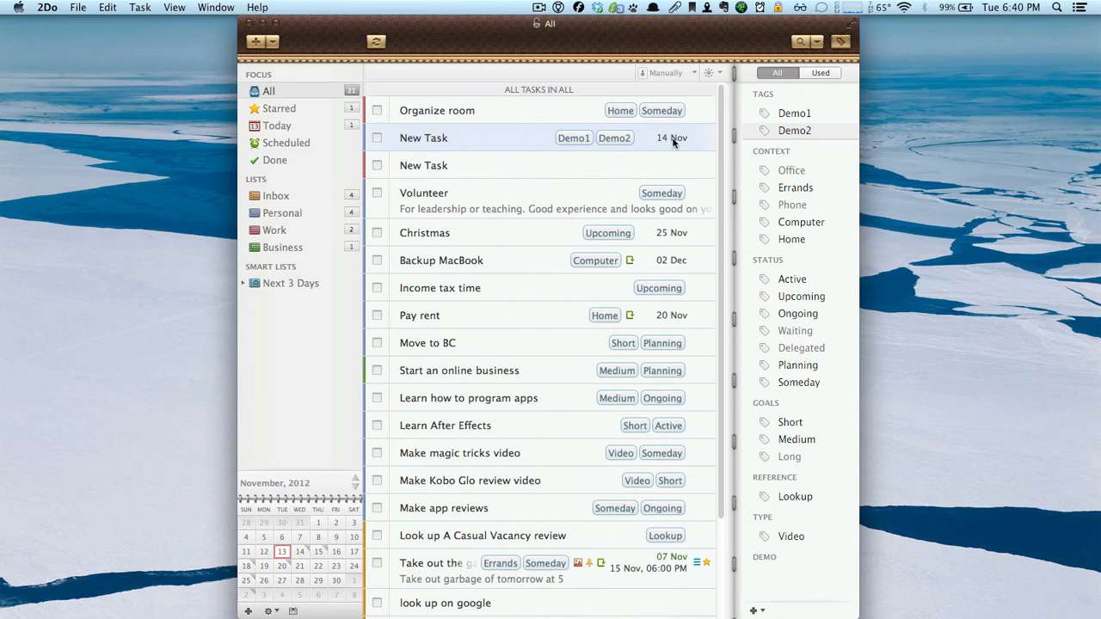
Open the tagged new task for editing and look over its start date and alarm options
{"action": "double_click", "coordinate": [673, 139]}
{"action": "left_click", "coordinate": [673, 142]}
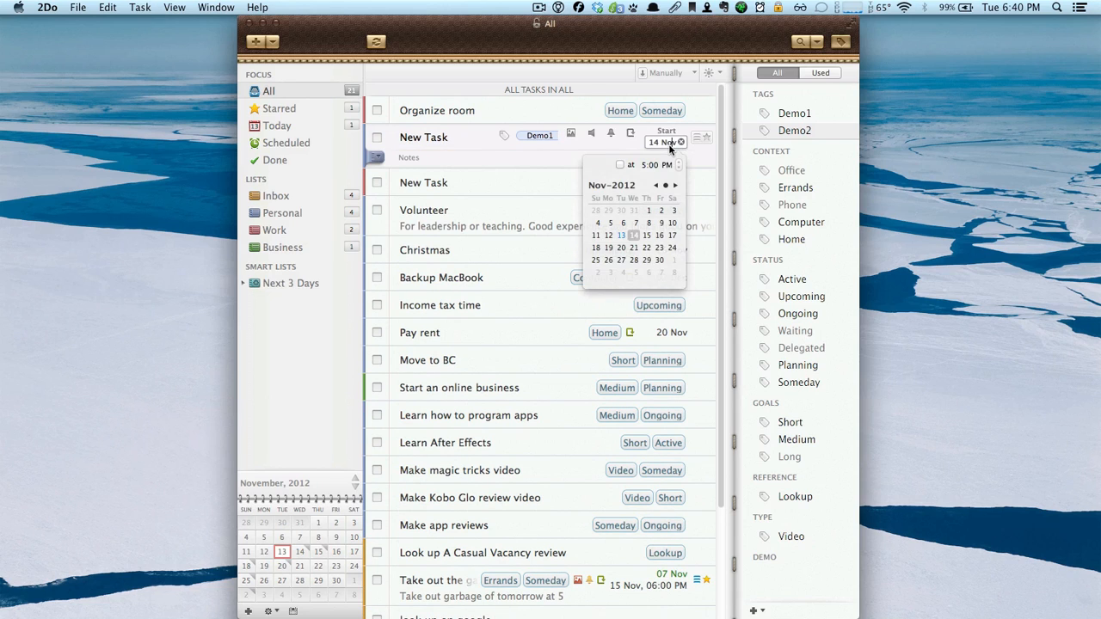
{"action": "left_click", "coordinate": [619, 146]}
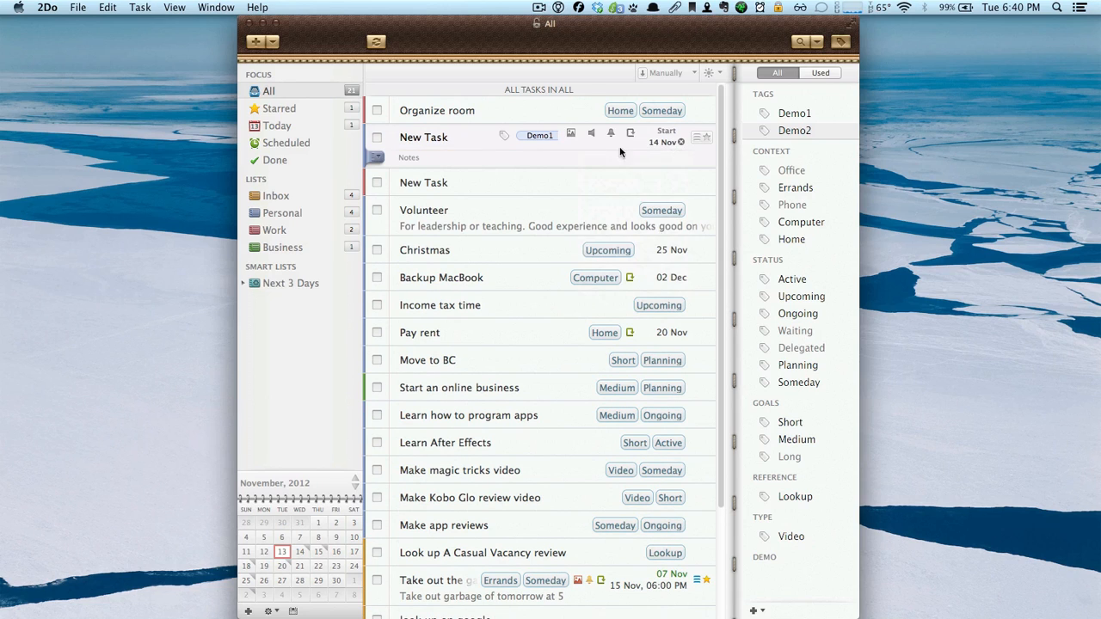
{"action": "left_click", "coordinate": [662, 142]}
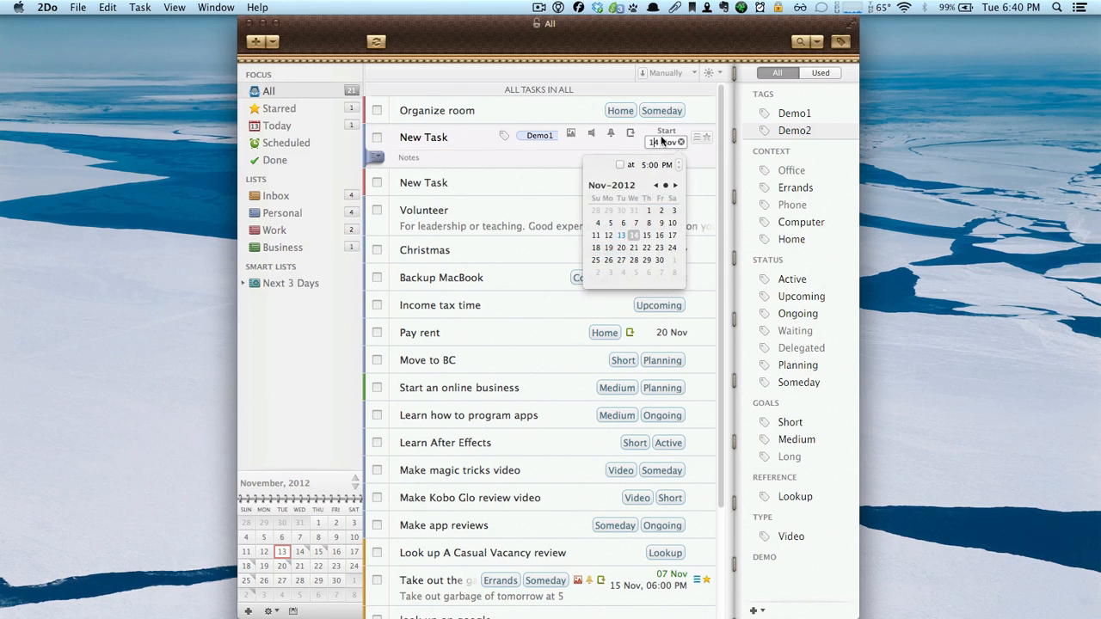
{"action": "left_click", "coordinate": [611, 136]}
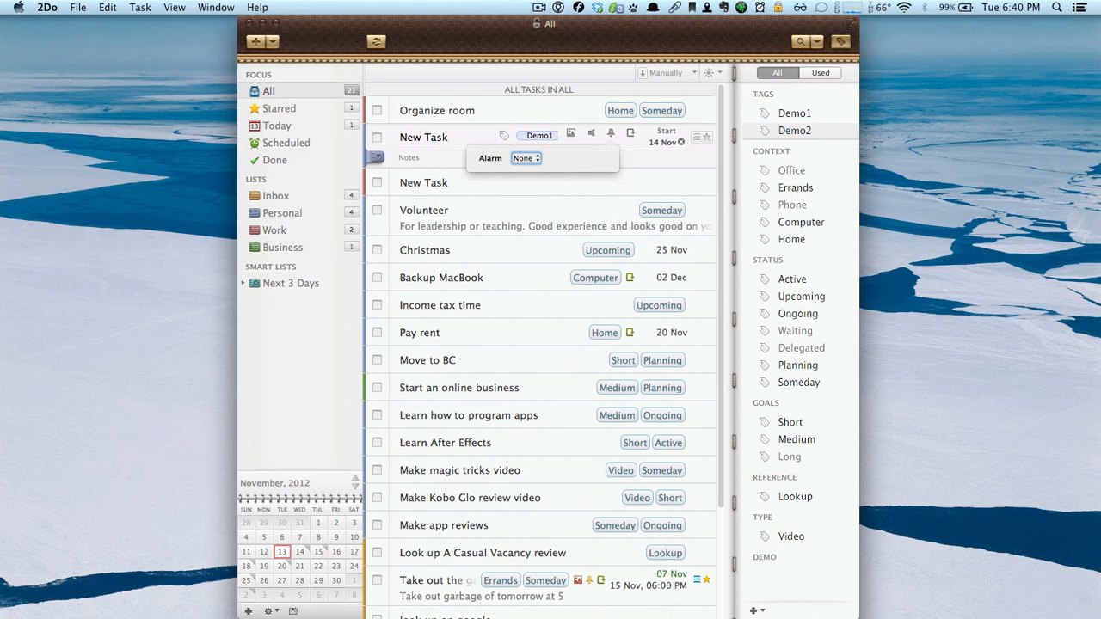
{"action": "left_click", "coordinate": [467, 200]}
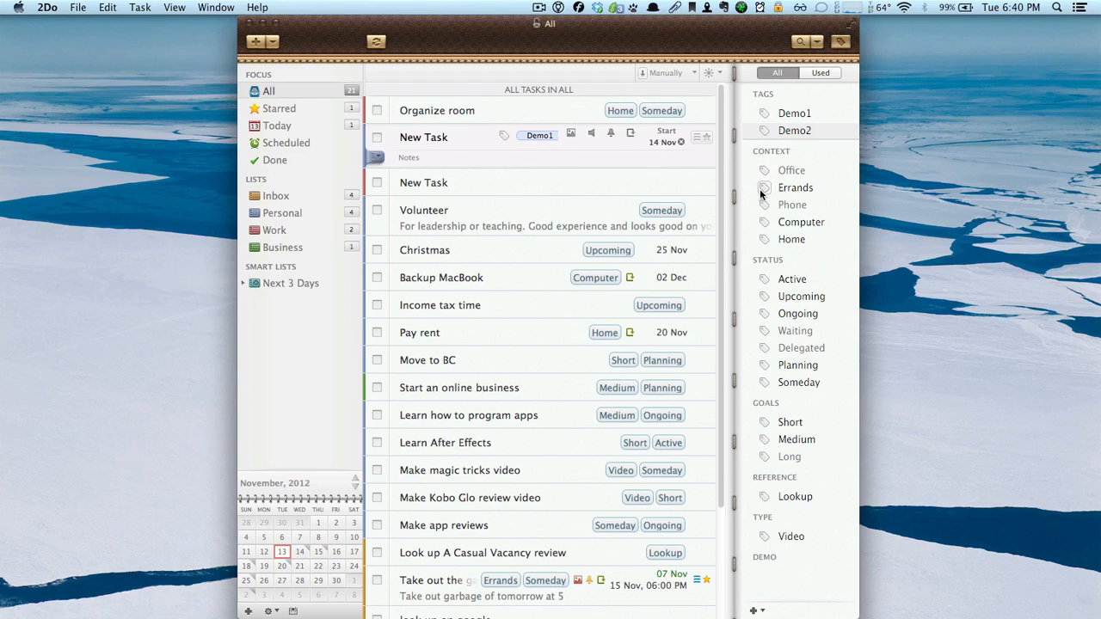
Filter the full task list by the Active tag, and clear that filter again
{"action": "left_click", "coordinate": [790, 279]}
{"action": "left_click", "coordinate": [766, 280]}
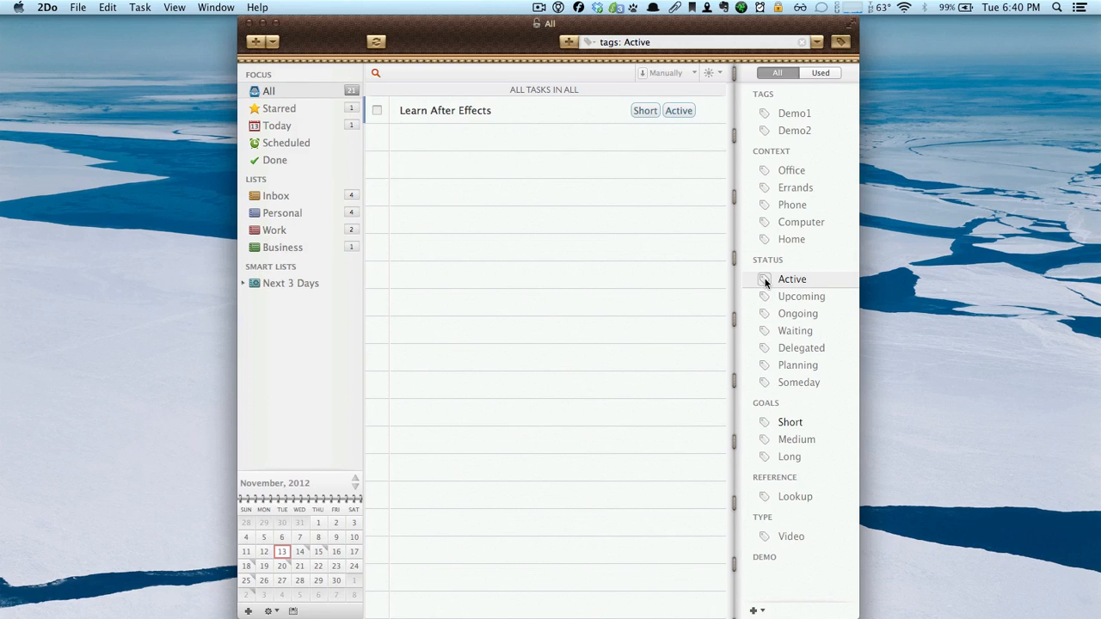
{"action": "left_click", "coordinate": [765, 282]}
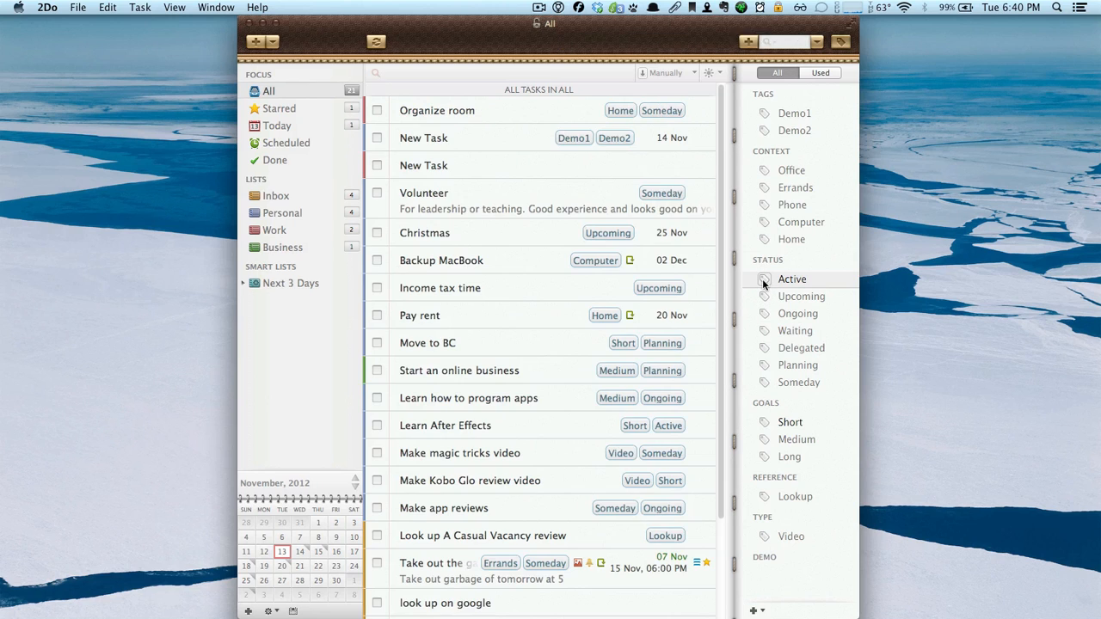
Filter the full task list by the Computer tag and try combining it with the Active tag
{"action": "left_click", "coordinate": [765, 222]}
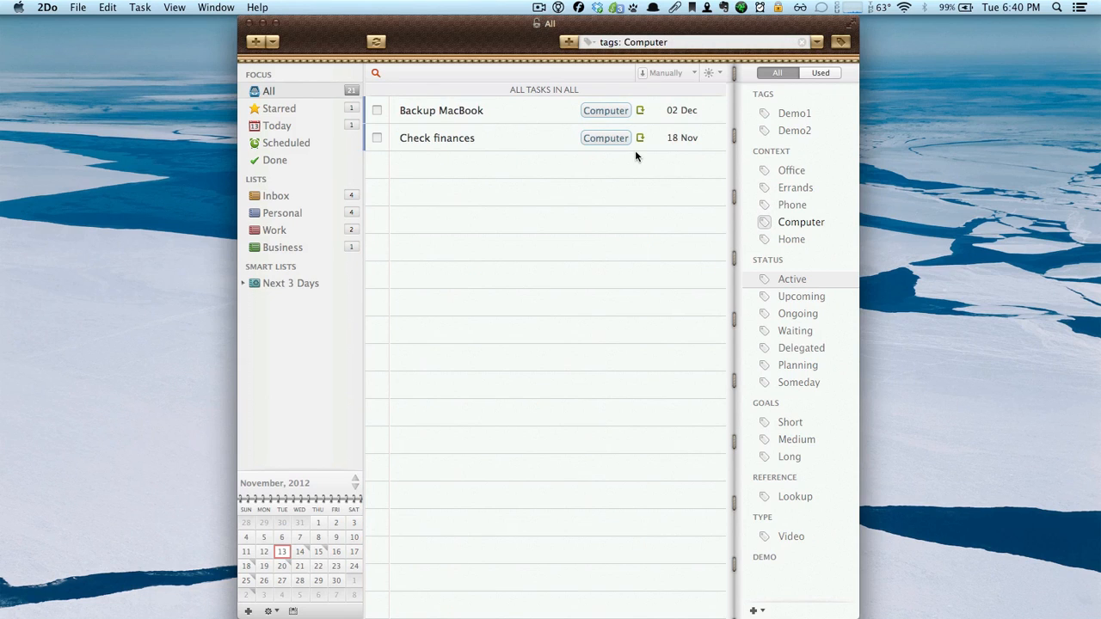
{"action": "left_click", "coordinate": [764, 279]}
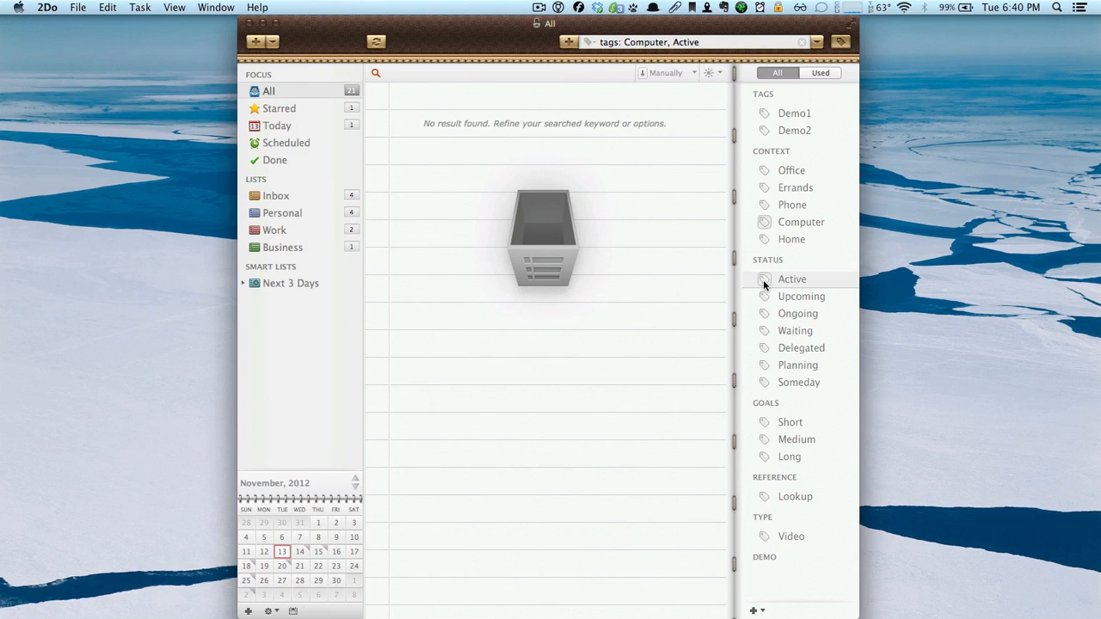
{"action": "left_click", "coordinate": [764, 281]}
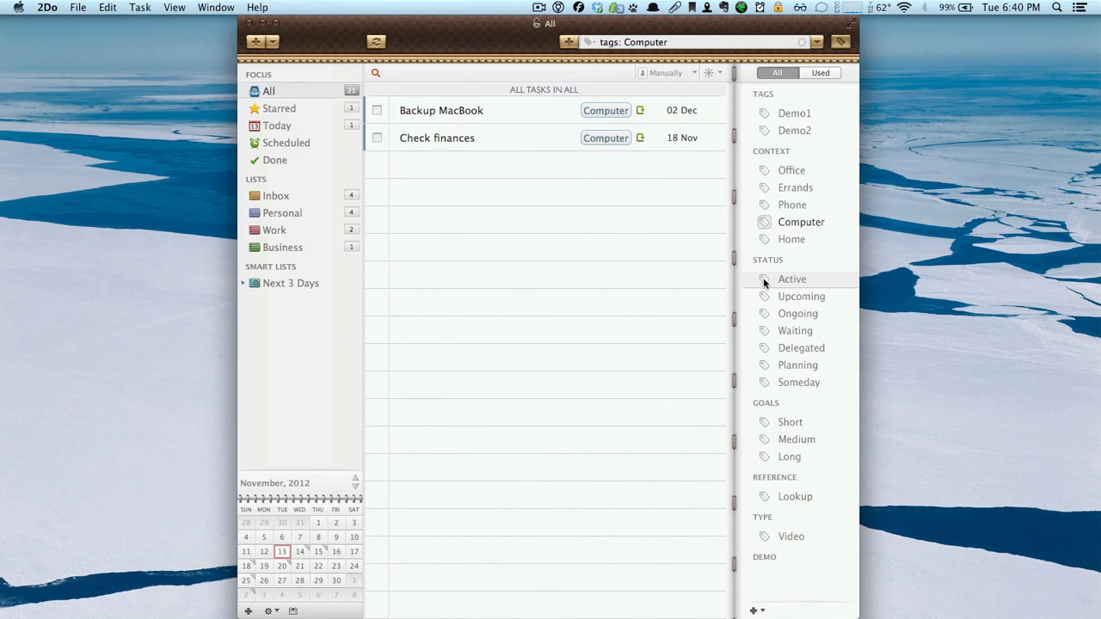
Tag the Backup MacBook task with Active and filter the task list by the Computer and Active tags together
{"action": "left_click_drag", "start_coordinate": [807, 287], "coordinate": [534, 113]}
{"action": "left_click", "coordinate": [765, 282]}
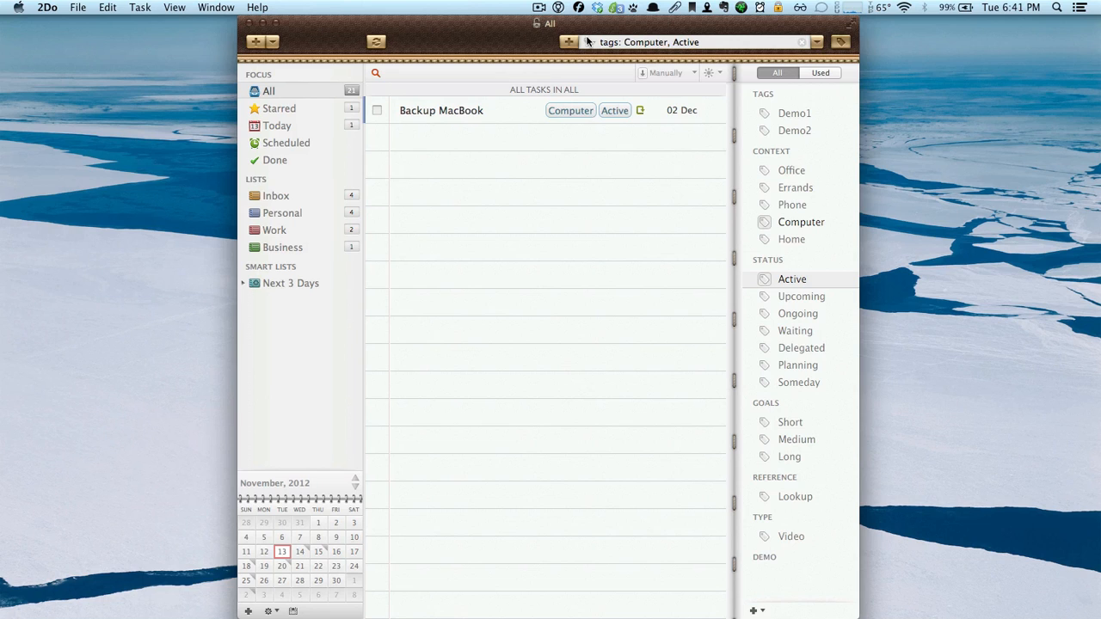
View the Next 3 Days smart list, and filter the Inbox by the Computer tag
{"action": "left_click", "coordinate": [307, 285]}
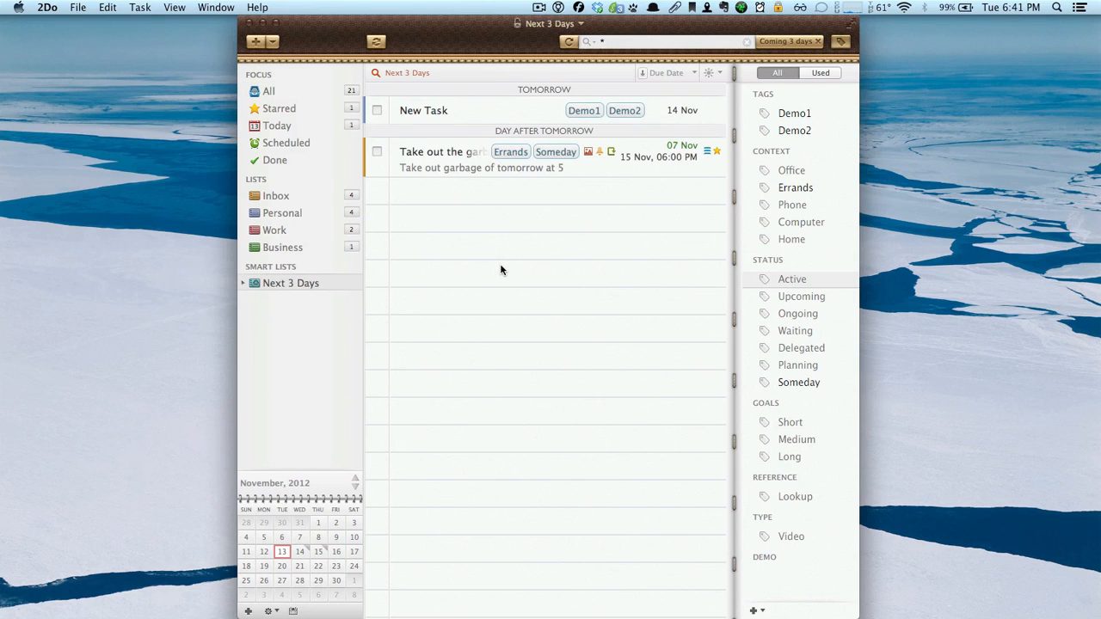
{"action": "left_click", "coordinate": [315, 198]}
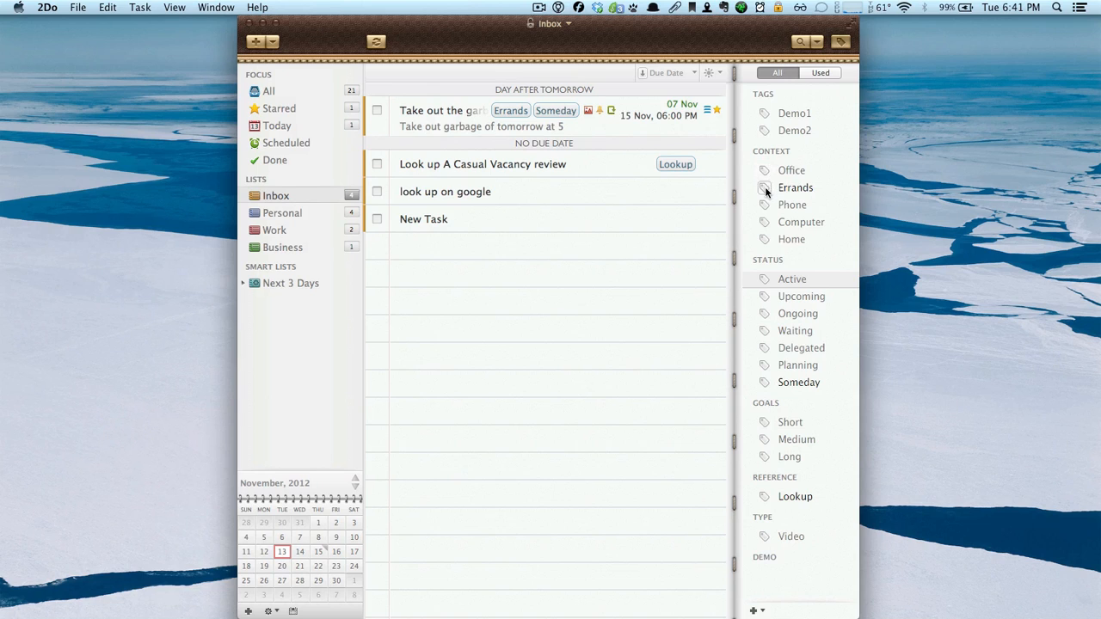
{"action": "left_click", "coordinate": [765, 223]}
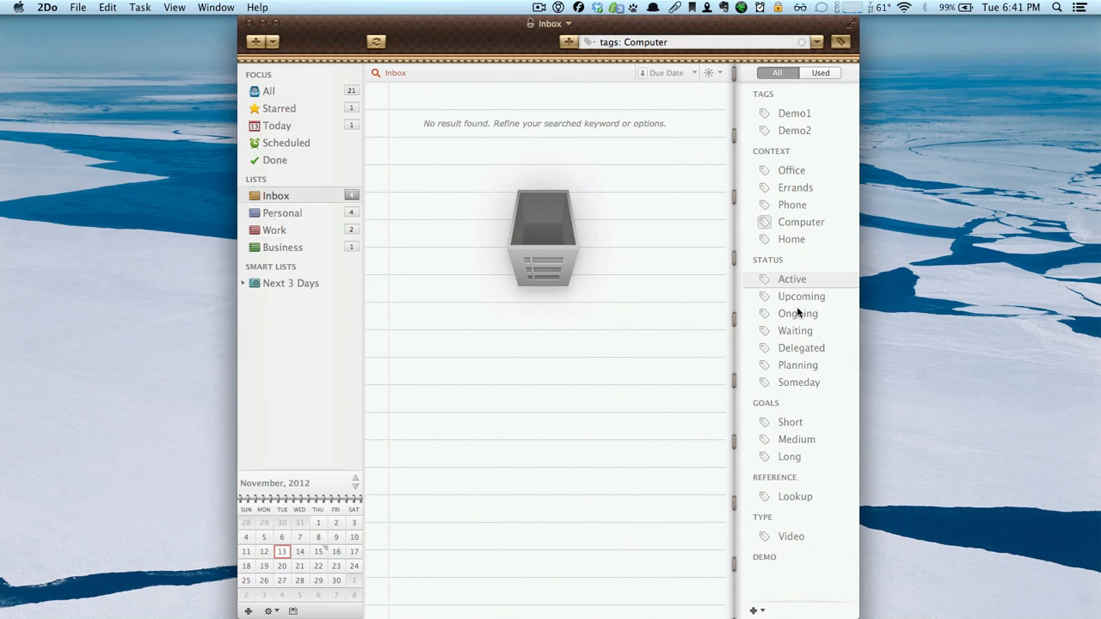
Limit the Inbox search to upcoming tasks in the next 3 days with a dynamic range
{"action": "left_click", "coordinate": [816, 42]}
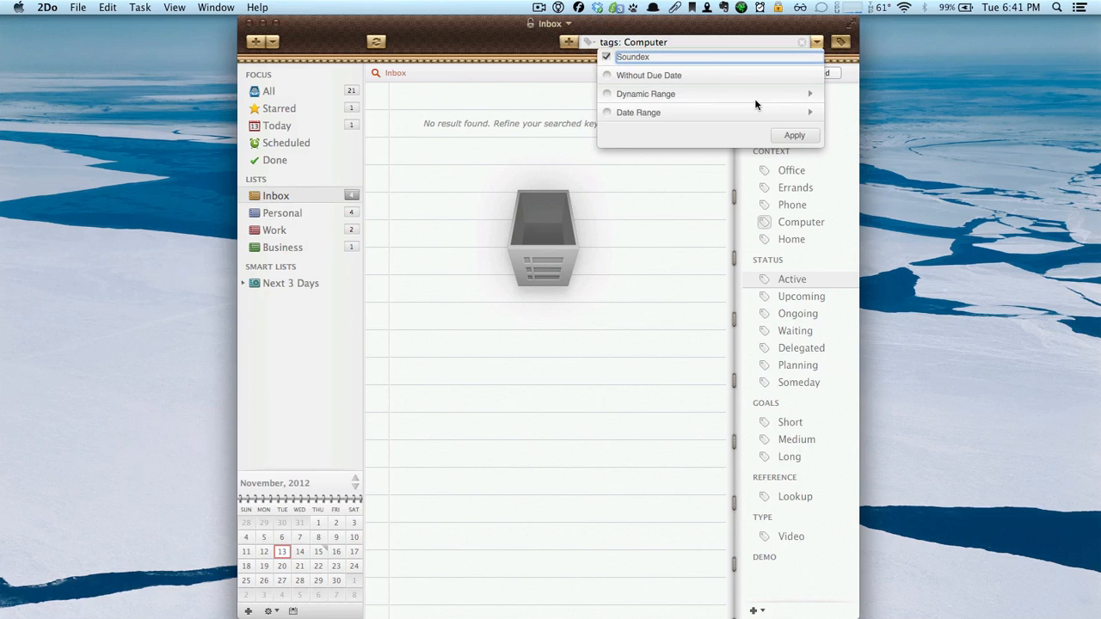
{"action": "left_click", "coordinate": [684, 93]}
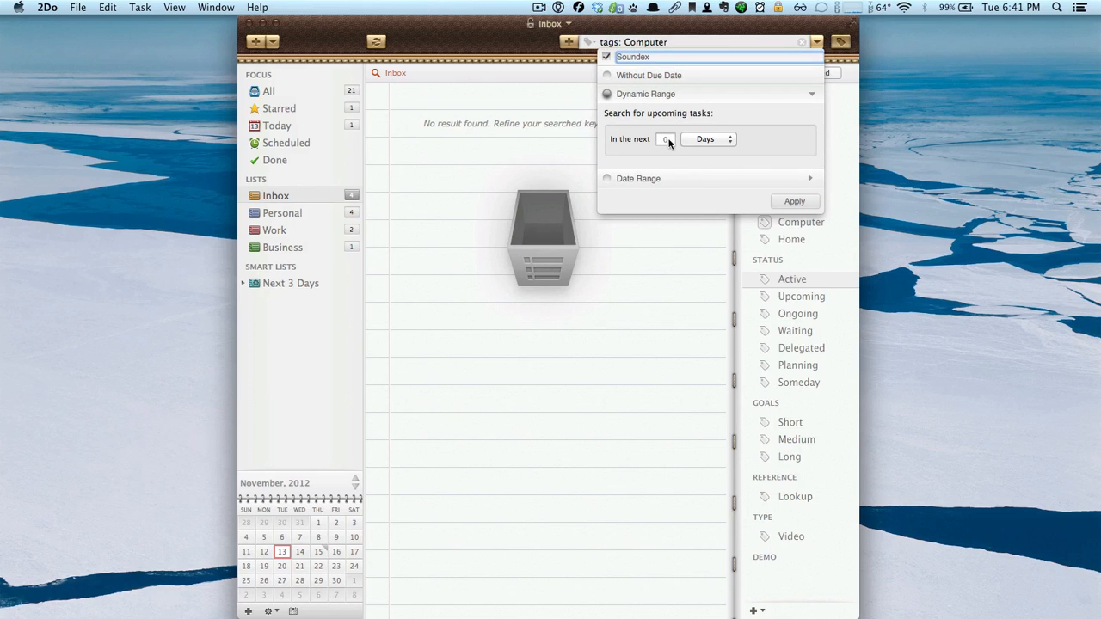
{"action": "left_click", "coordinate": [667, 139]}
{"action": "type", "text": "3"}
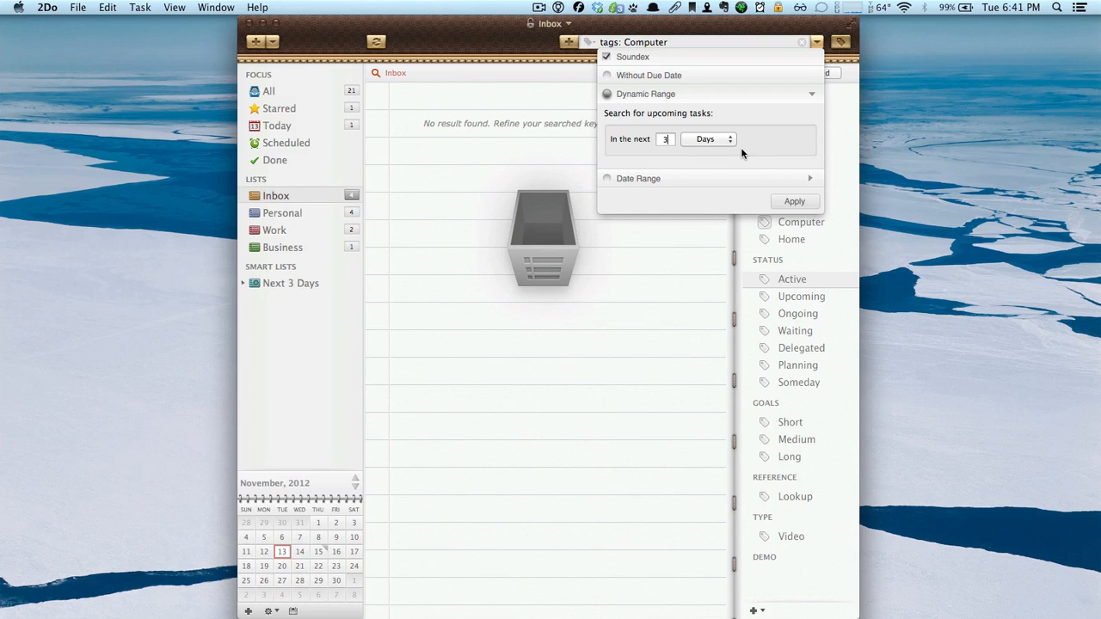
{"action": "left_click", "coordinate": [787, 202]}
{"action": "left_click", "coordinate": [792, 201]}
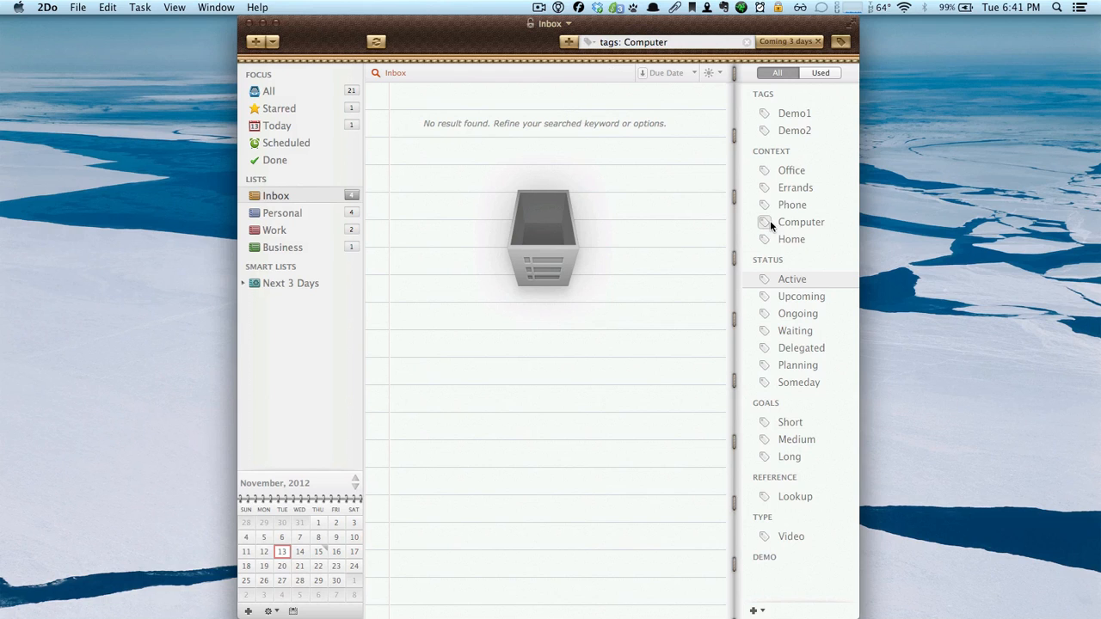
Change the tag filter to Errands and save the search as a smart list named Errands
{"action": "left_click", "coordinate": [766, 188]}
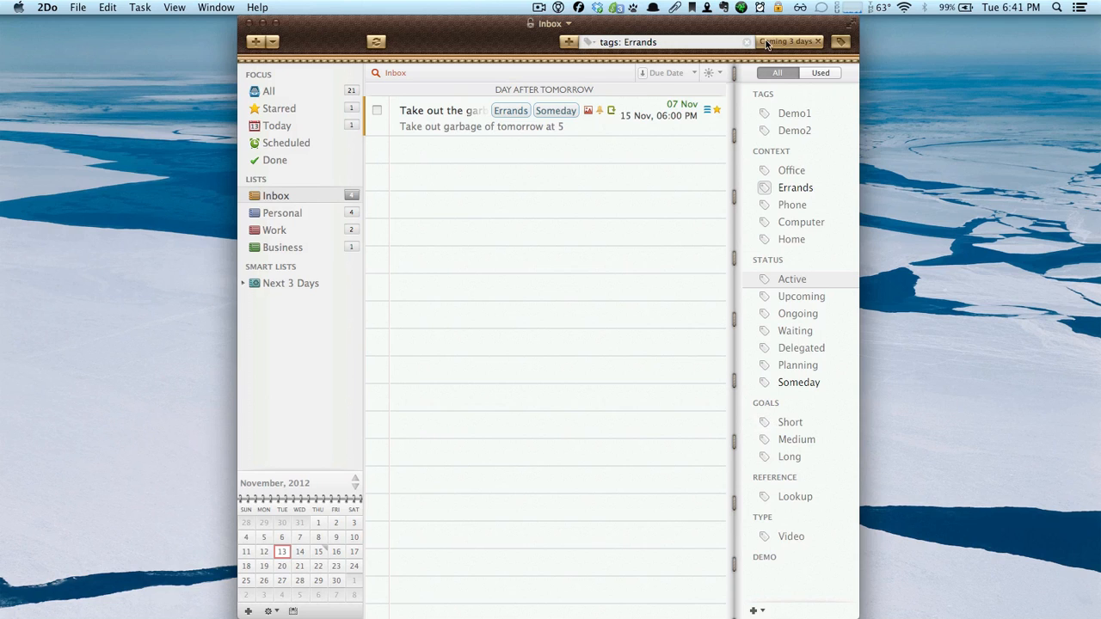
{"action": "left_click", "coordinate": [597, 43]}
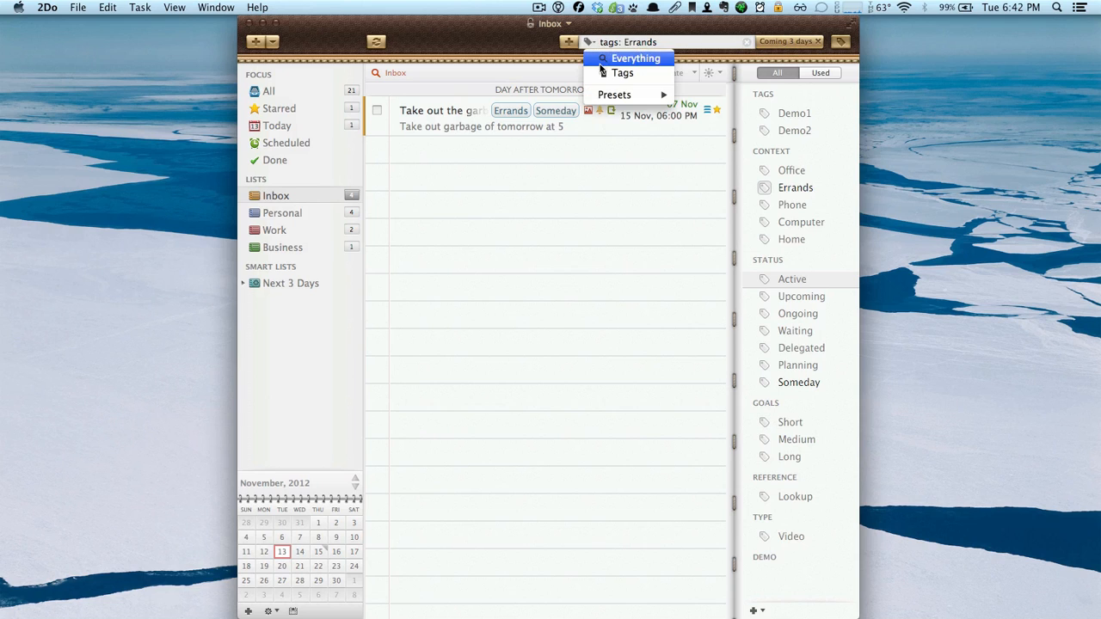
{"action": "left_click", "coordinate": [630, 45]}
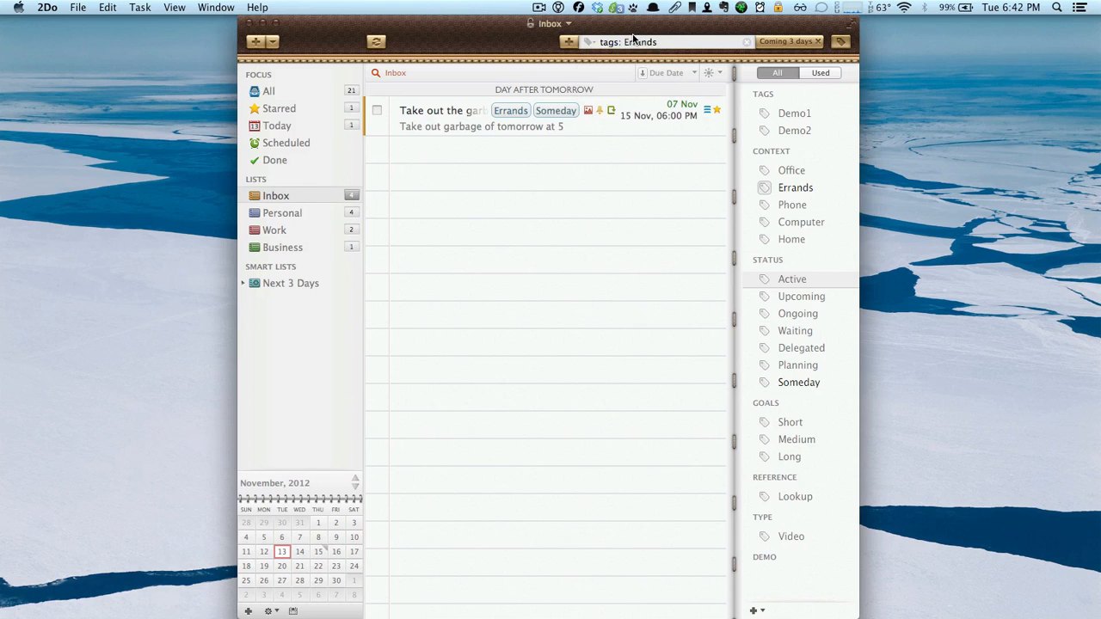
{"action": "left_click", "coordinate": [567, 45]}
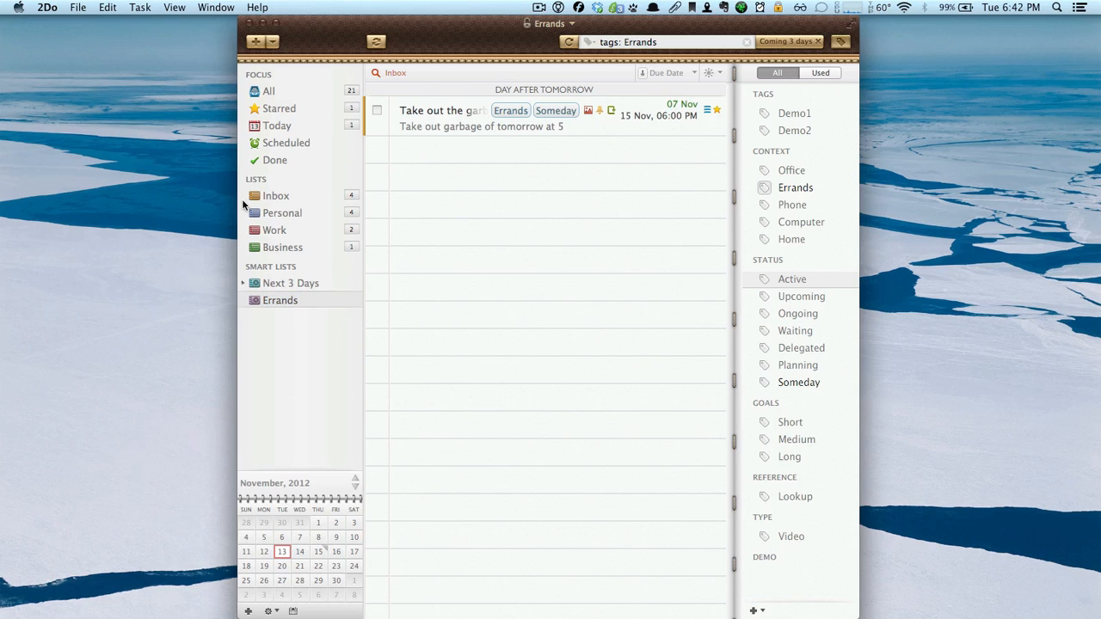
Compare the Inbox and Work lists with the Errands smart list, and look over the smart list's search term
{"action": "left_click", "coordinate": [277, 203]}
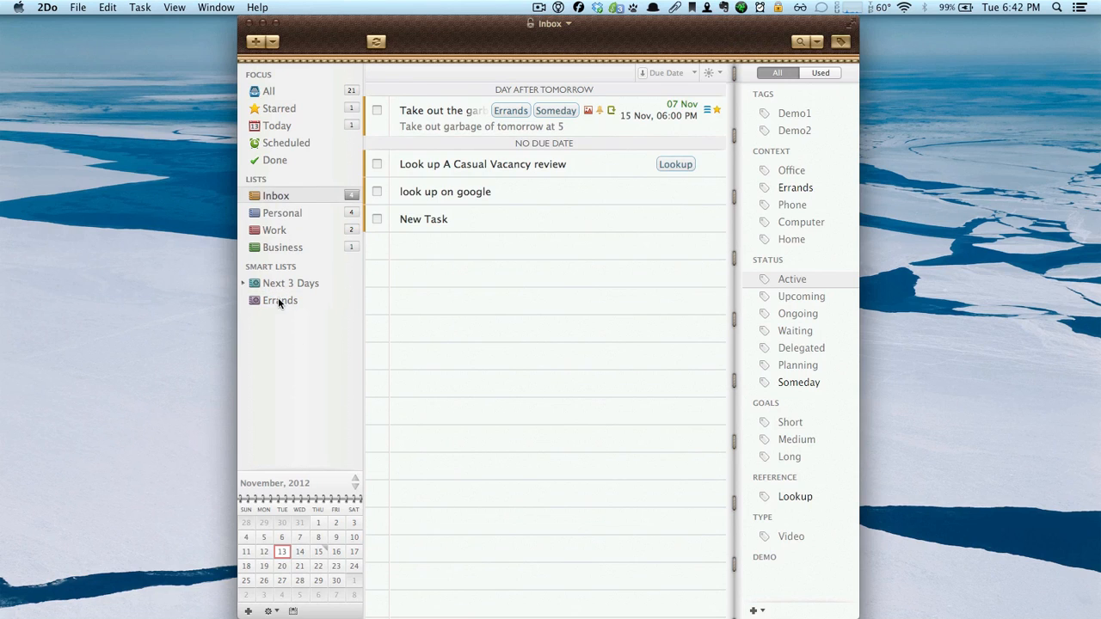
{"action": "left_click", "coordinate": [284, 301]}
{"action": "left_click", "coordinate": [272, 230]}
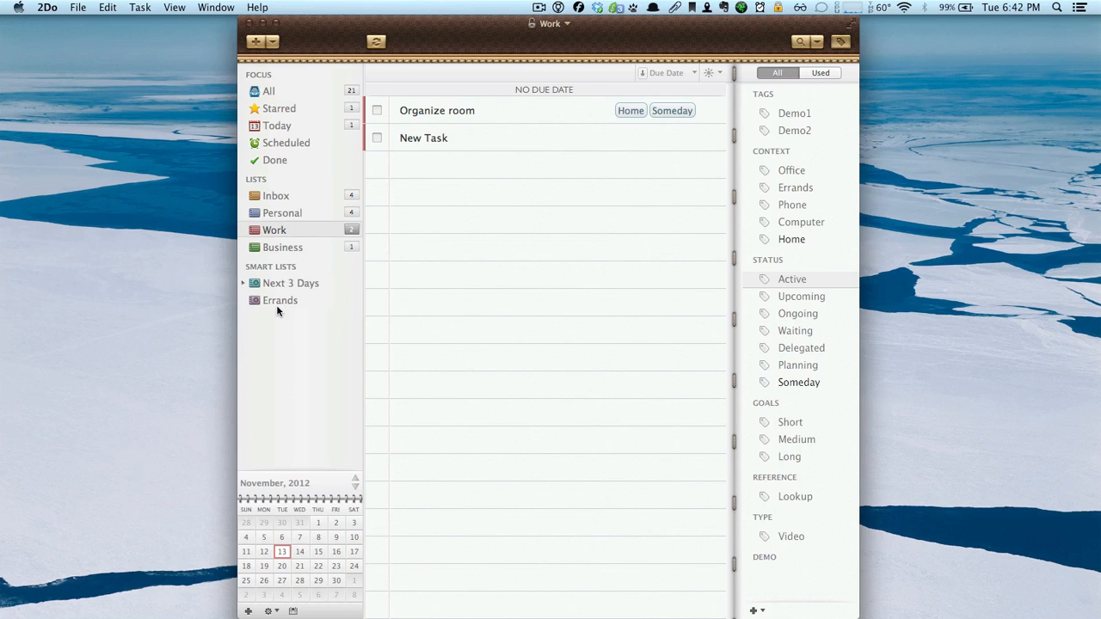
{"action": "left_click", "coordinate": [271, 301]}
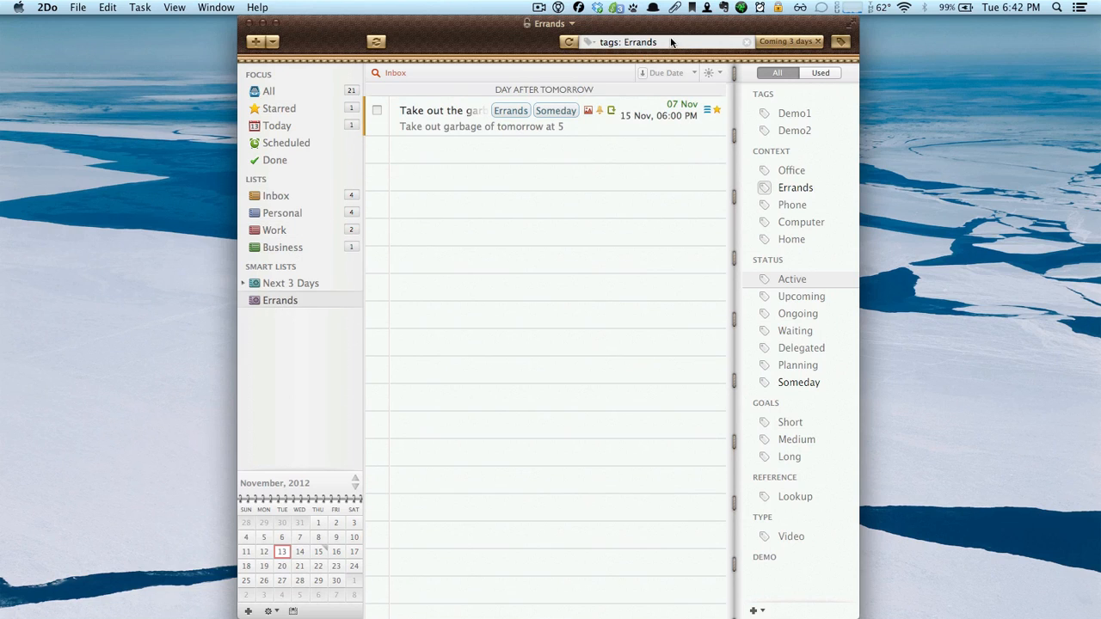
{"action": "left_click_drag", "start_coordinate": [672, 44], "coordinate": [598, 45]}
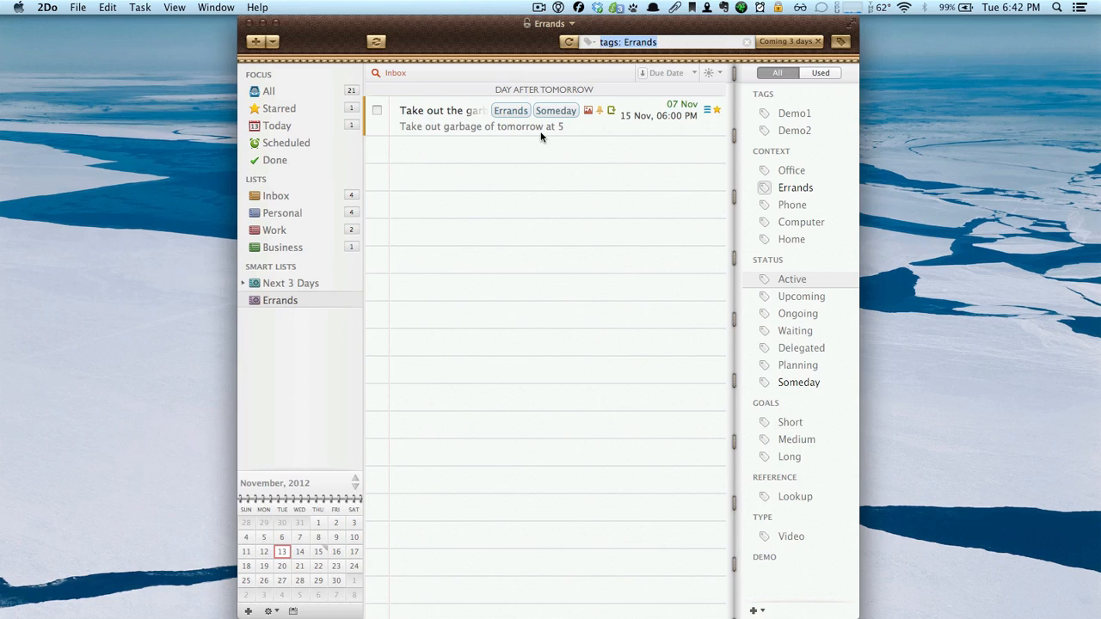
{"action": "left_click", "coordinate": [604, 177]}
Postpone the garbage task in the Errands smart list by two days to 17 Nov, and return to all tasks
{"action": "left_click", "coordinate": [443, 128]}
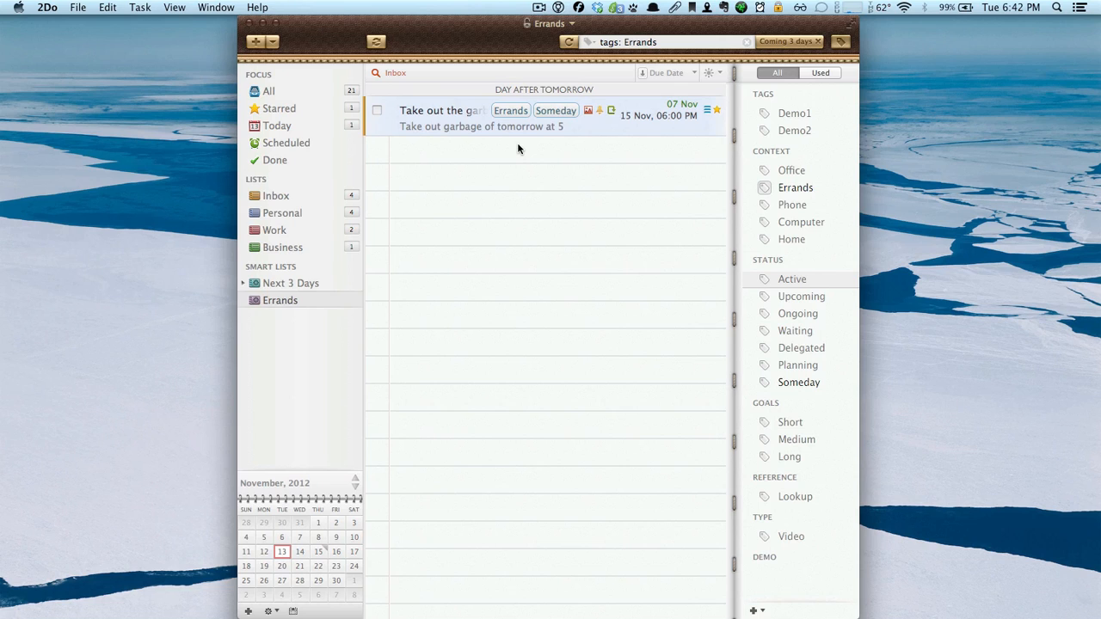
{"action": "key", "text": "super+plus"}
{"action": "key", "text": "super+plus"}
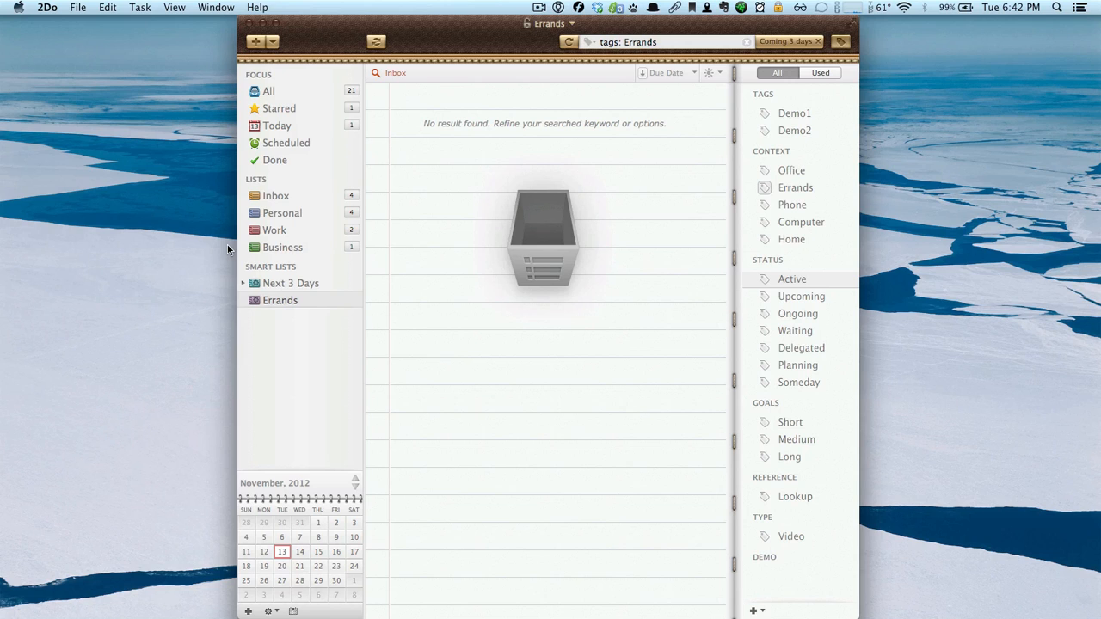
{"action": "left_click", "coordinate": [264, 92]}
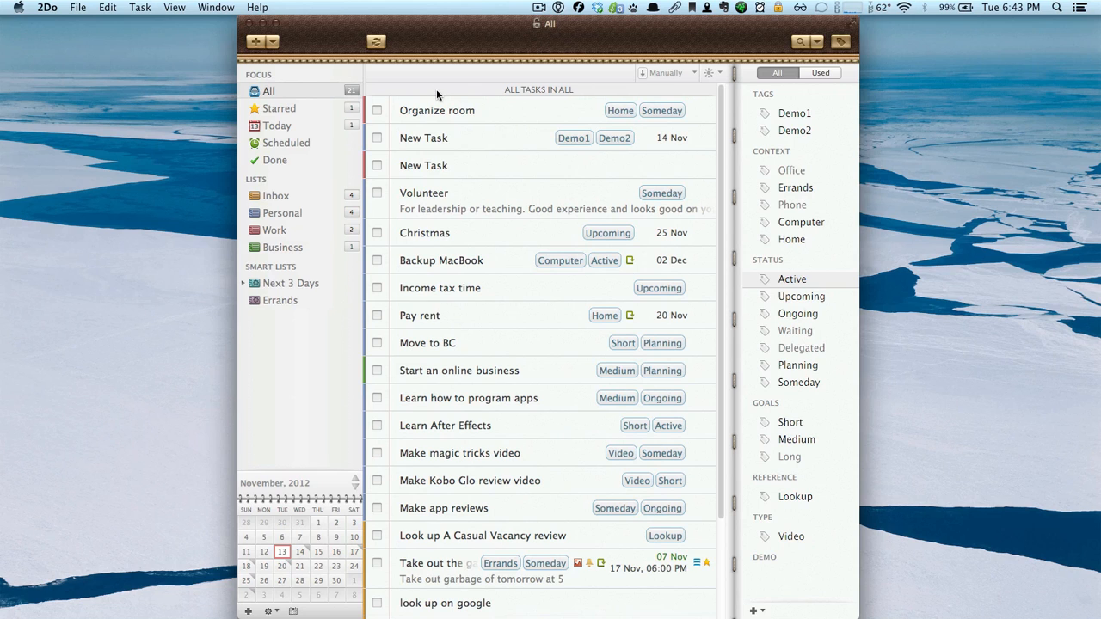
Review the General and Security preferences, including the Lock everything protection option, and close them
{"action": "key", "text": "super+comma"}
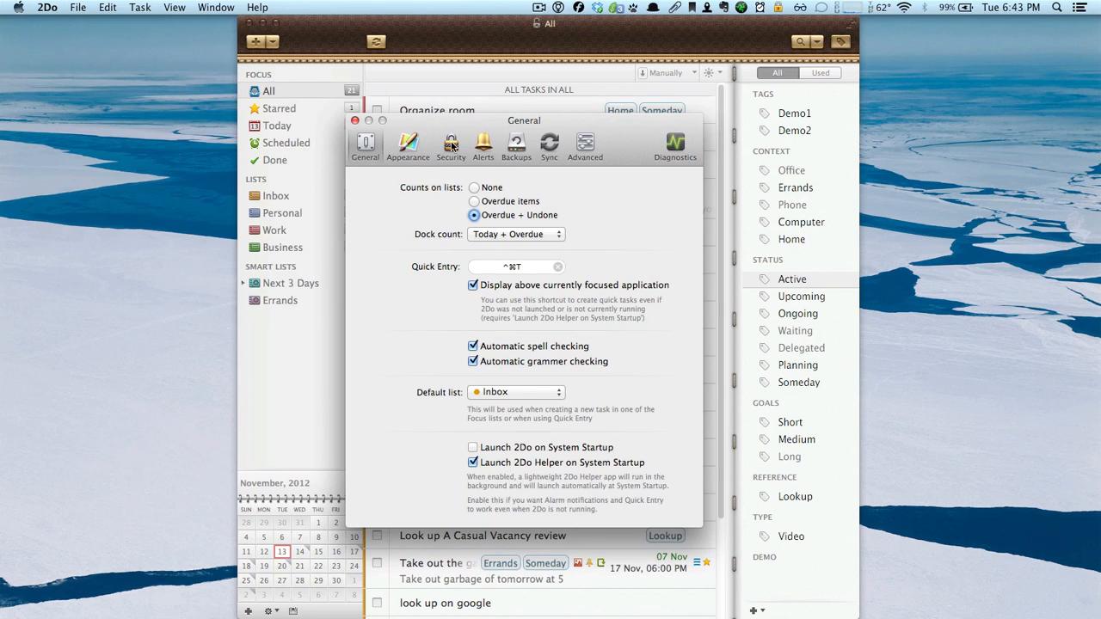
{"action": "left_click_drag", "start_coordinate": [476, 127], "coordinate": [519, 105]}
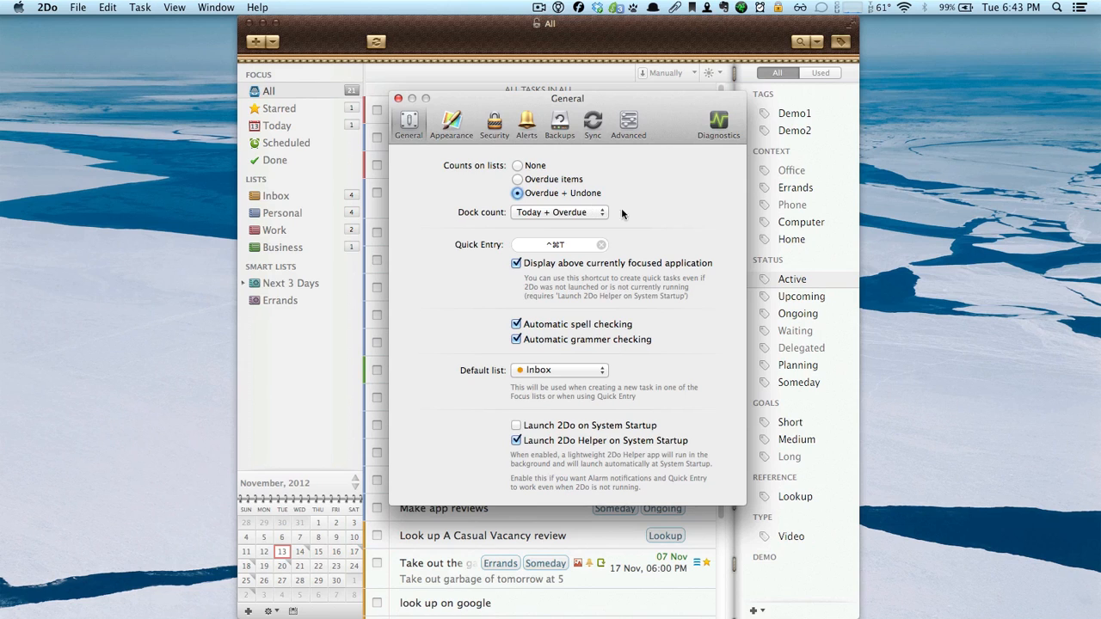
{"action": "left_click", "coordinate": [499, 131]}
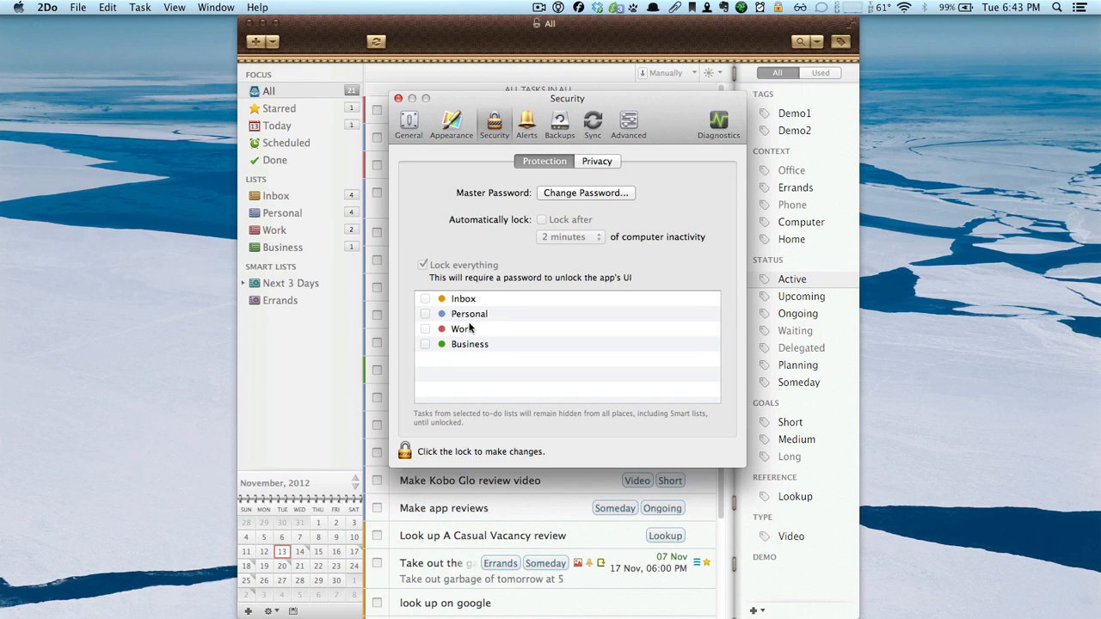
{"action": "left_click", "coordinate": [424, 265]}
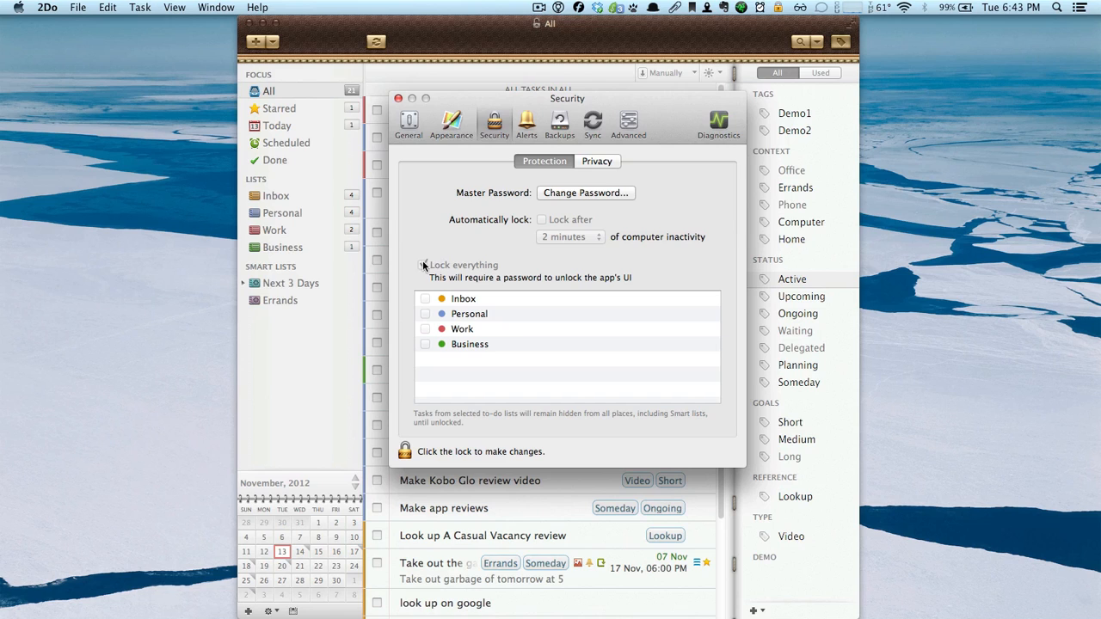
{"action": "left_click", "coordinate": [399, 99]}
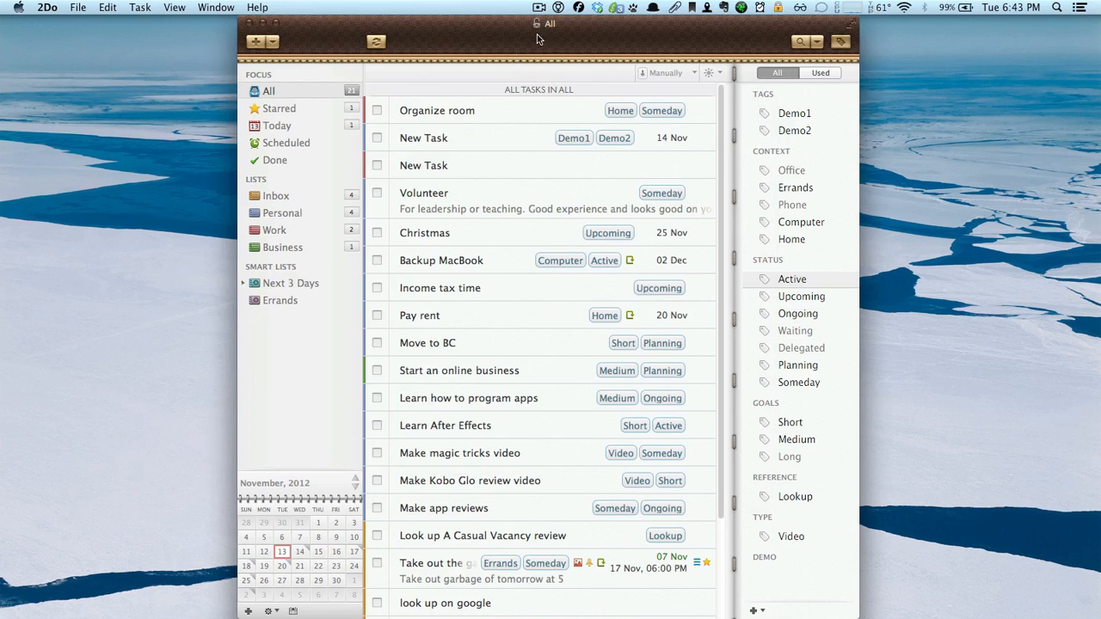
Lock the app and unlock it with the master password, twice
{"action": "left_click", "coordinate": [536, 23]}
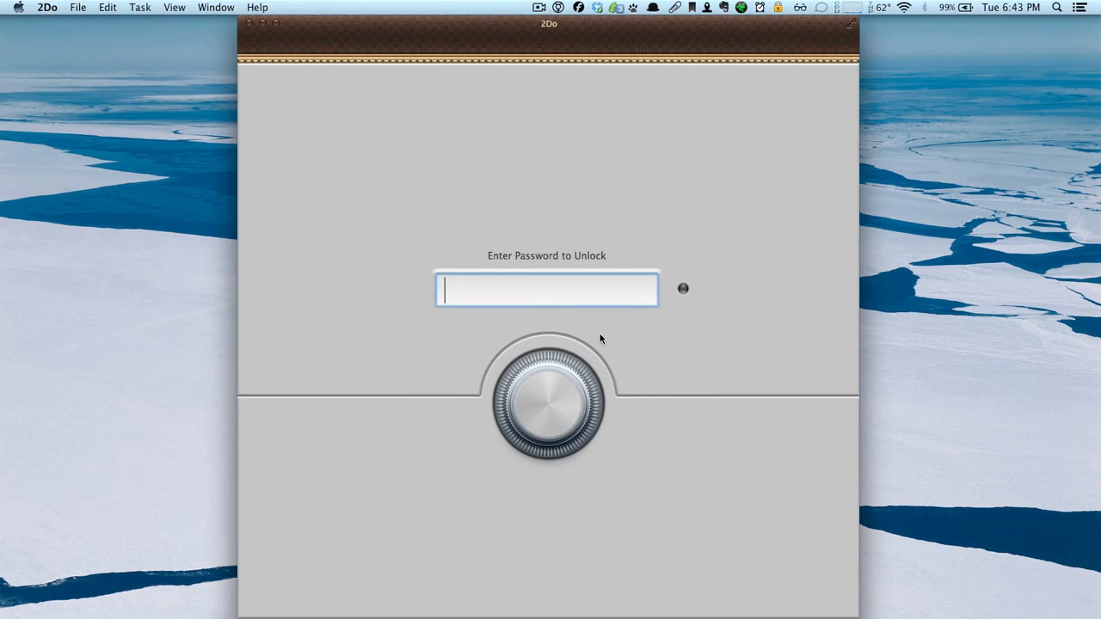
{"action": "type", "text": "••••••••"}
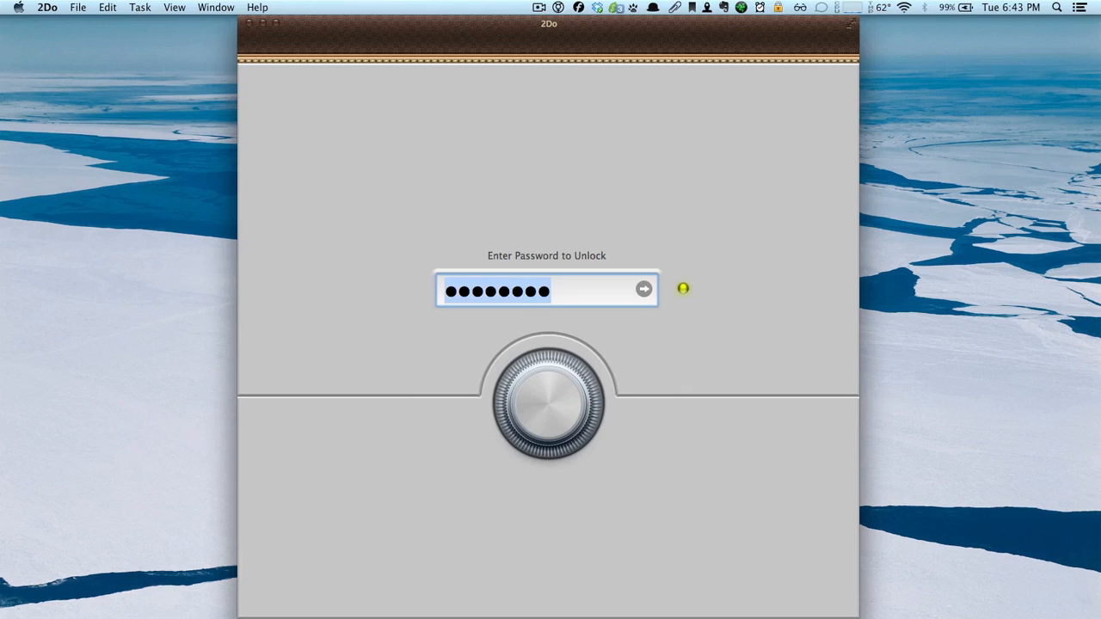
{"action": "key", "text": "Return"}
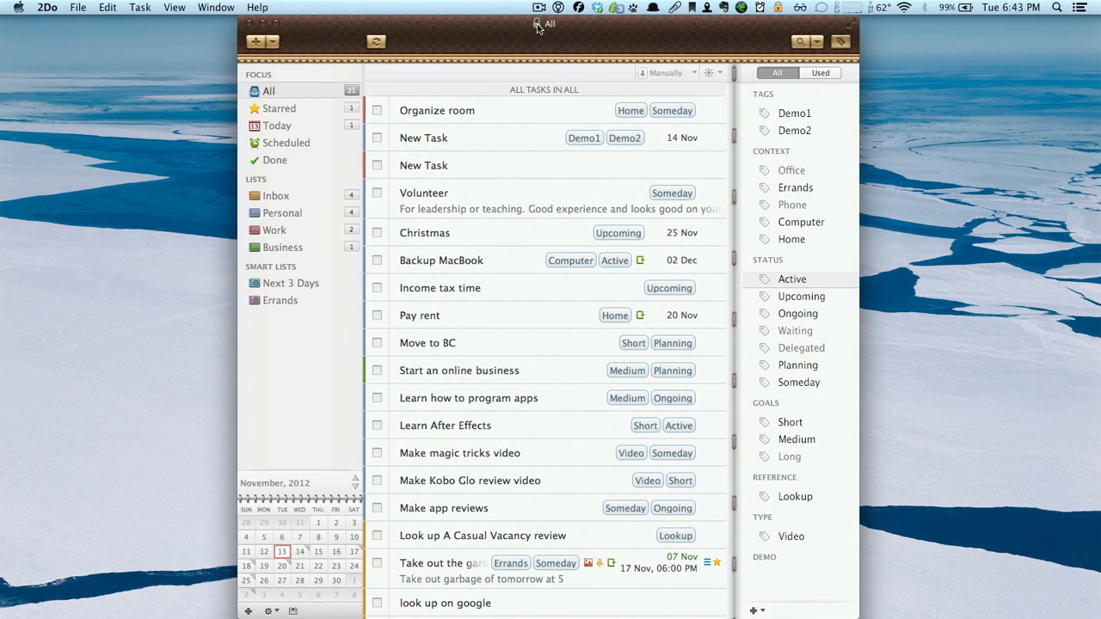
{"action": "left_click", "coordinate": [537, 25]}
{"action": "type", "text": "••••••••"}
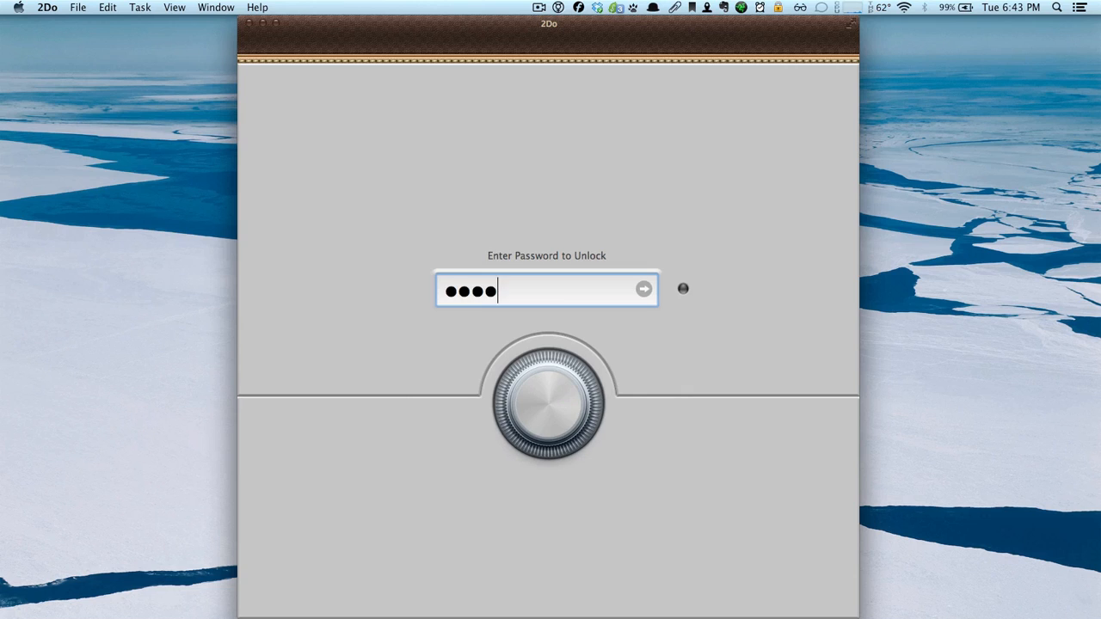
{"action": "key", "text": "Return"}
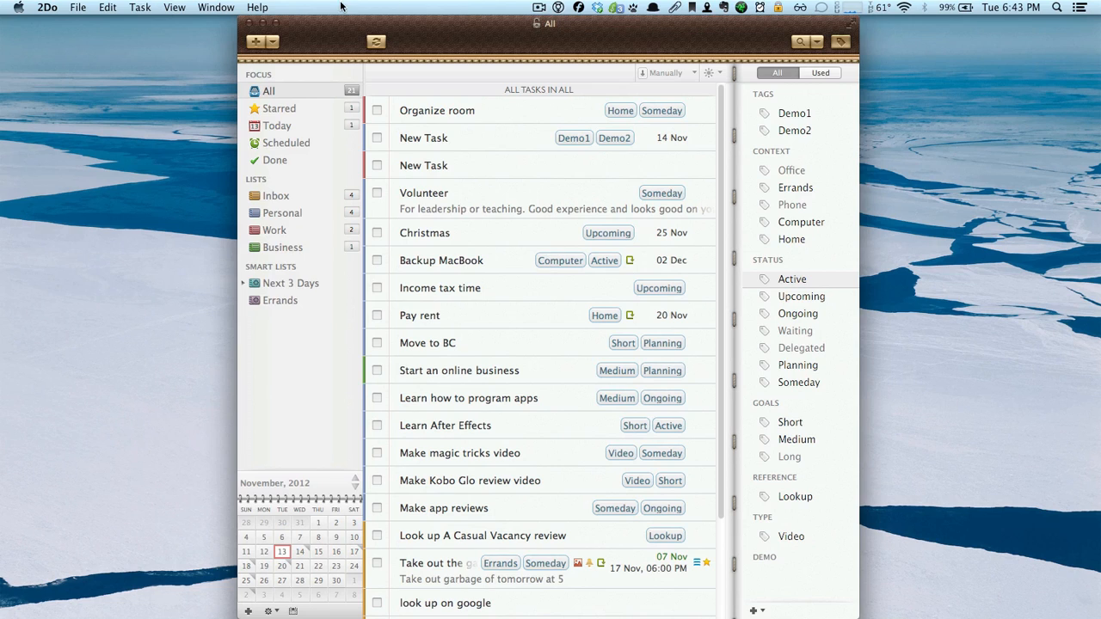
Open the 2Do User Manual in Acrobat and zoom its pages out to 22.1%
{"action": "left_click", "coordinate": [263, 7]}
{"action": "left_click", "coordinate": [258, 8]}
{"action": "left_click", "coordinate": [261, 8]}
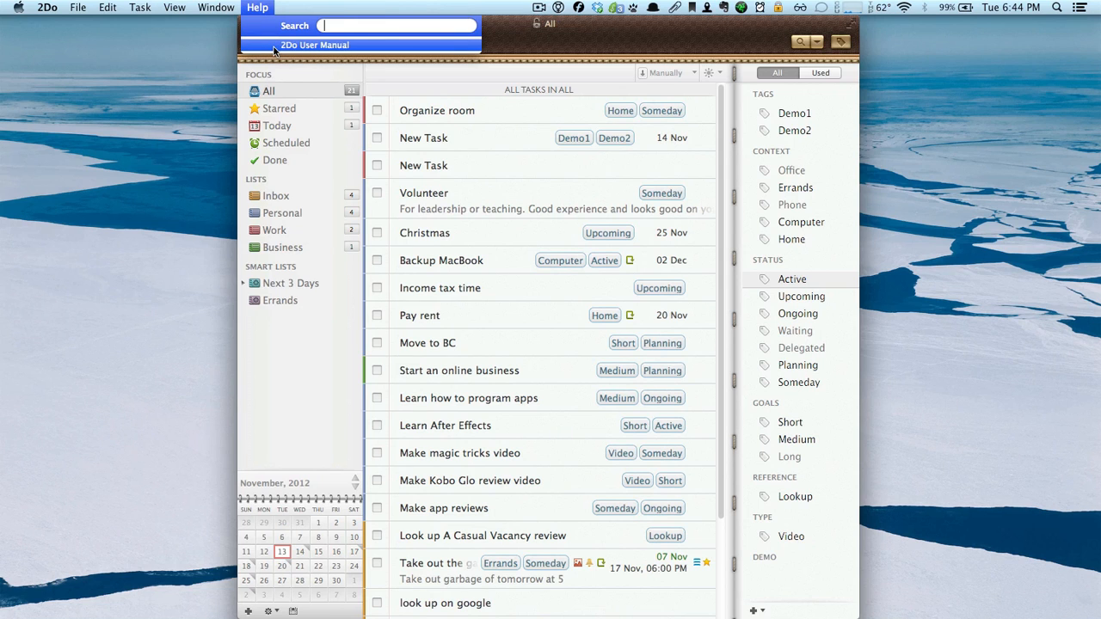
{"action": "left_click", "coordinate": [274, 47]}
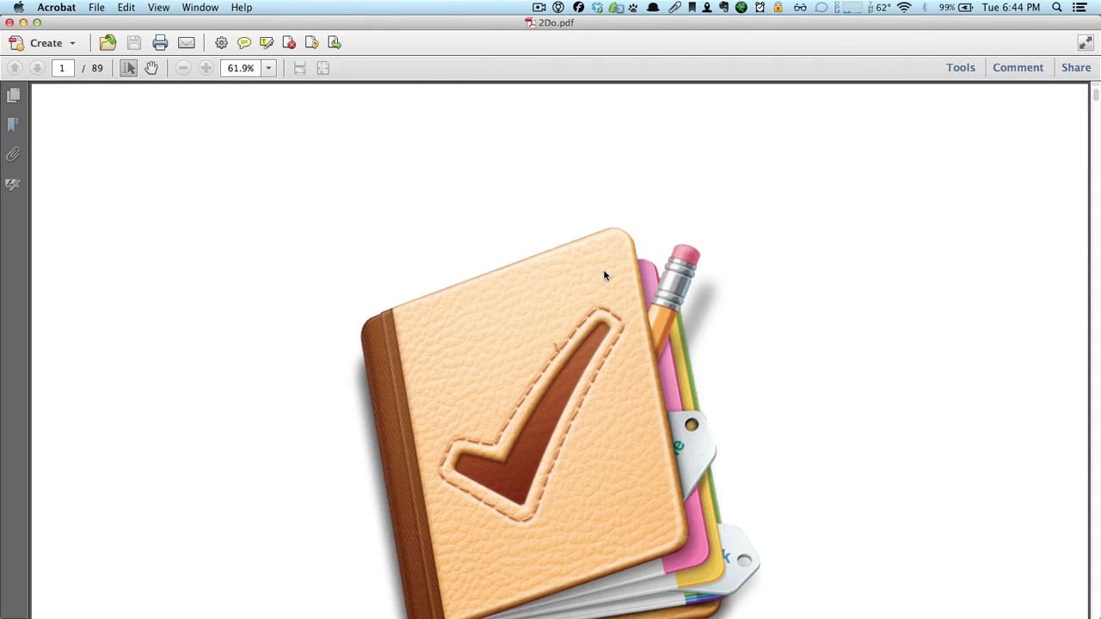
{"action": "scroll", "coordinate": [634, 356], "scroll_direction": "down", "scroll_amount": 5}
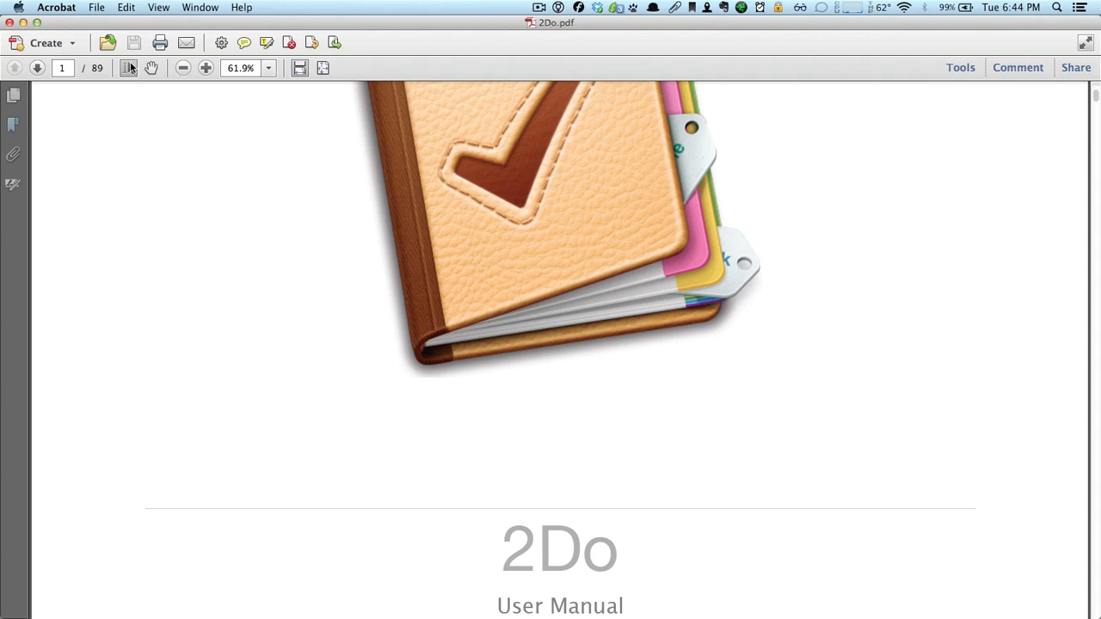
{"action": "left_click", "coordinate": [184, 68]}
{"action": "left_click", "coordinate": [183, 68]}
{"action": "left_click", "coordinate": [183, 68]}
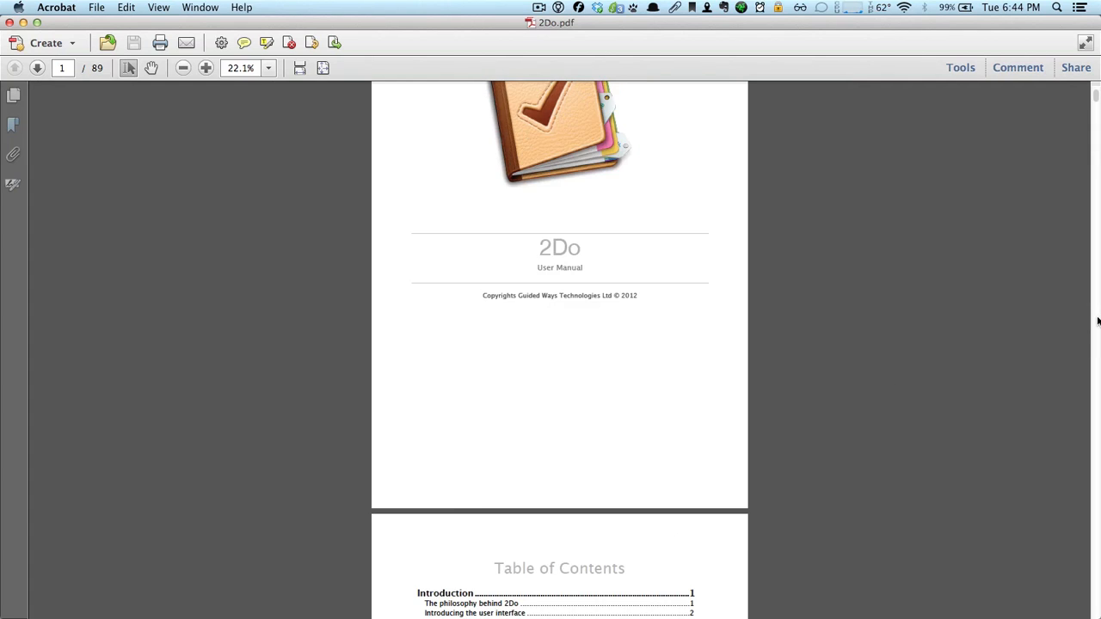
Skim the manual's table of contents and its pages on lists, the tasks list and the tags panel, and return to 2Do
{"action": "scroll", "coordinate": [1097, 340], "scroll_direction": "down", "scroll_amount": 10}
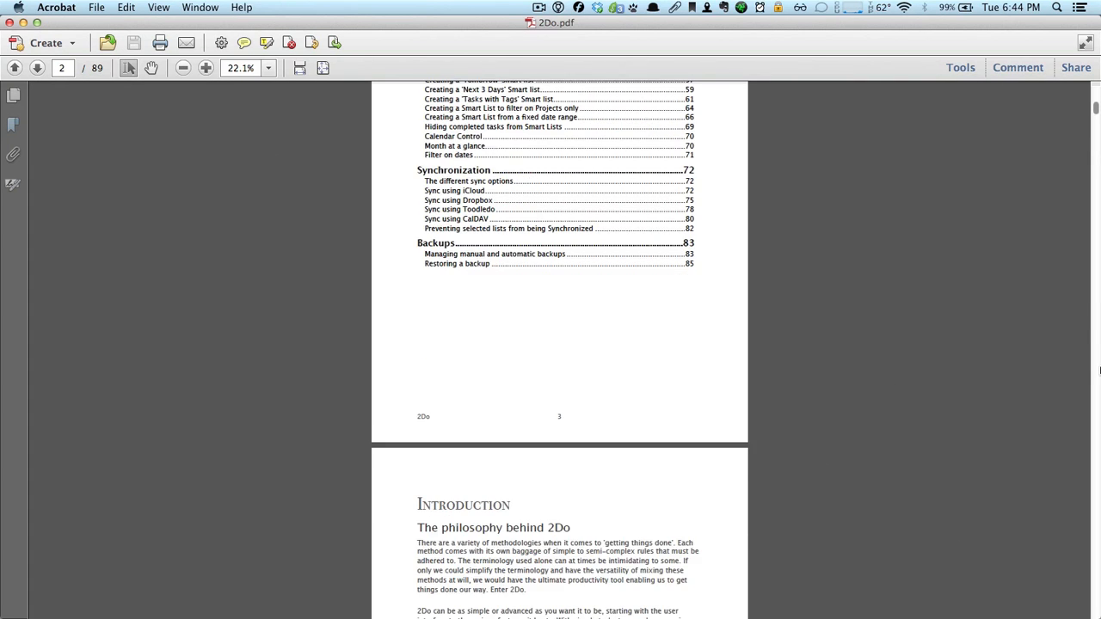
{"action": "scroll", "coordinate": [1098, 370], "scroll_direction": "down", "scroll_amount": 15}
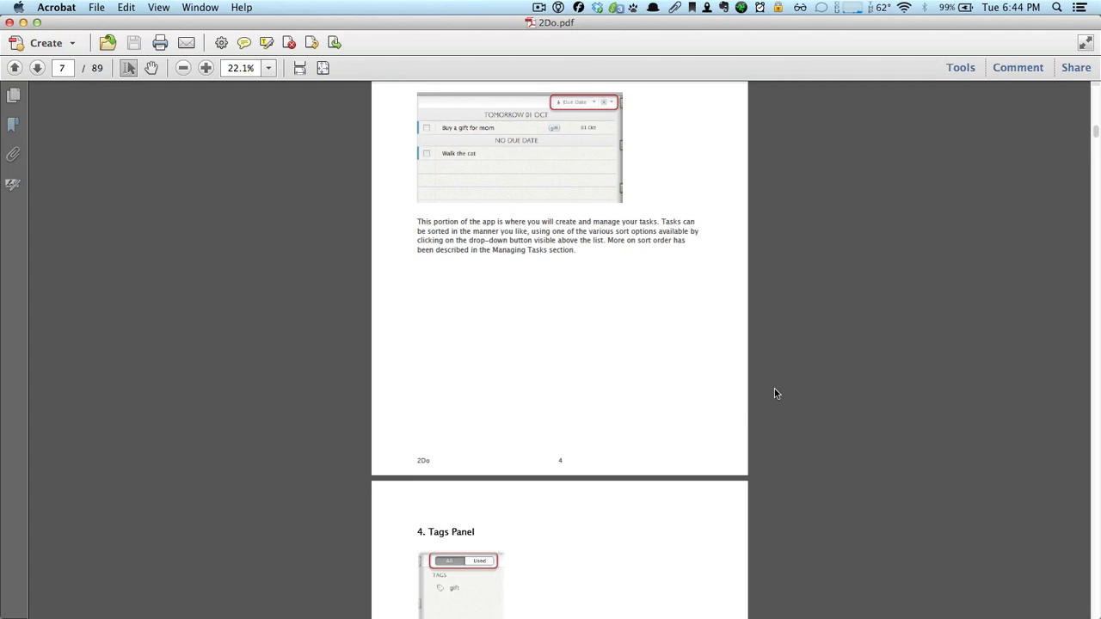
{"action": "scroll", "coordinate": [575, 425], "scroll_direction": "down", "scroll_amount": 4}
{"action": "scroll", "coordinate": [784, 427], "scroll_direction": "down", "scroll_amount": 5}
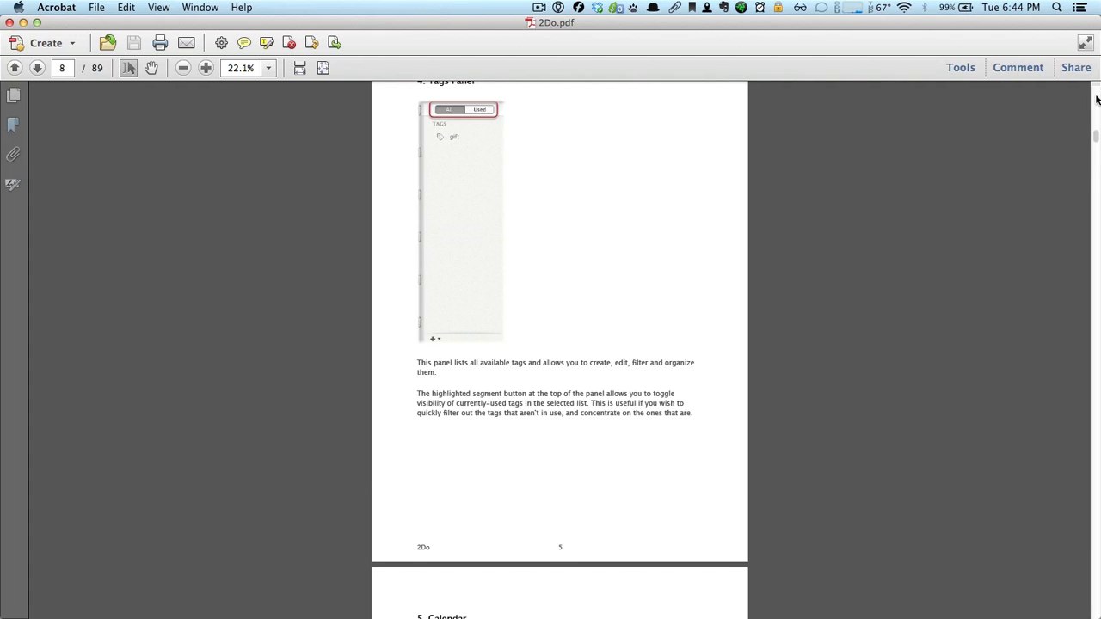
{"action": "scroll", "coordinate": [1097, 99], "scroll_direction": "up", "scroll_amount": 8}
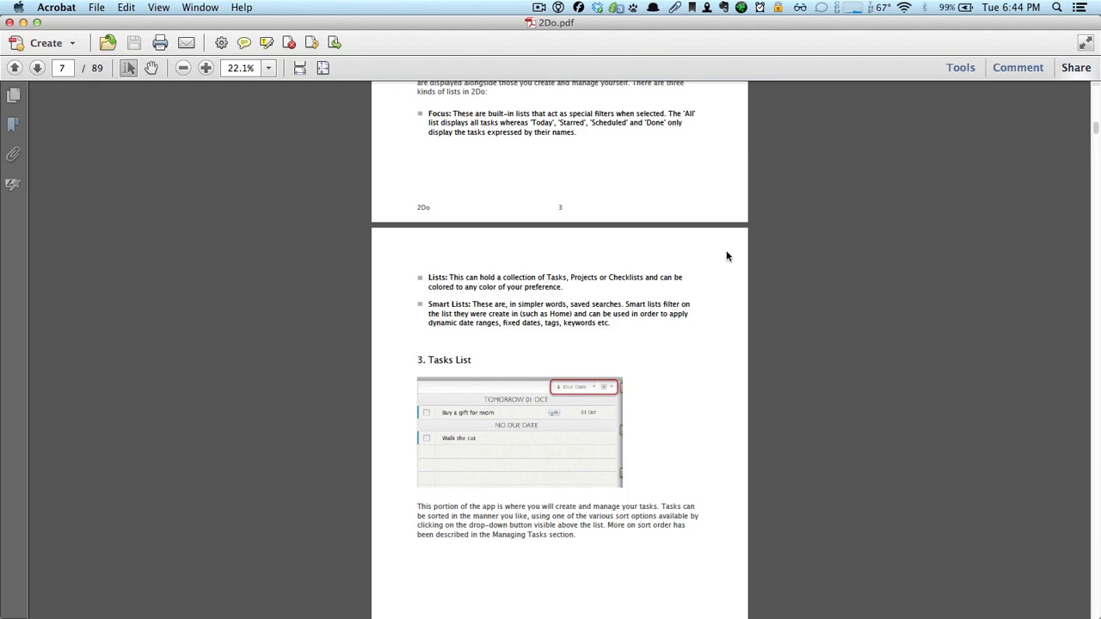
{"action": "left_click", "coordinate": [10, 23]}
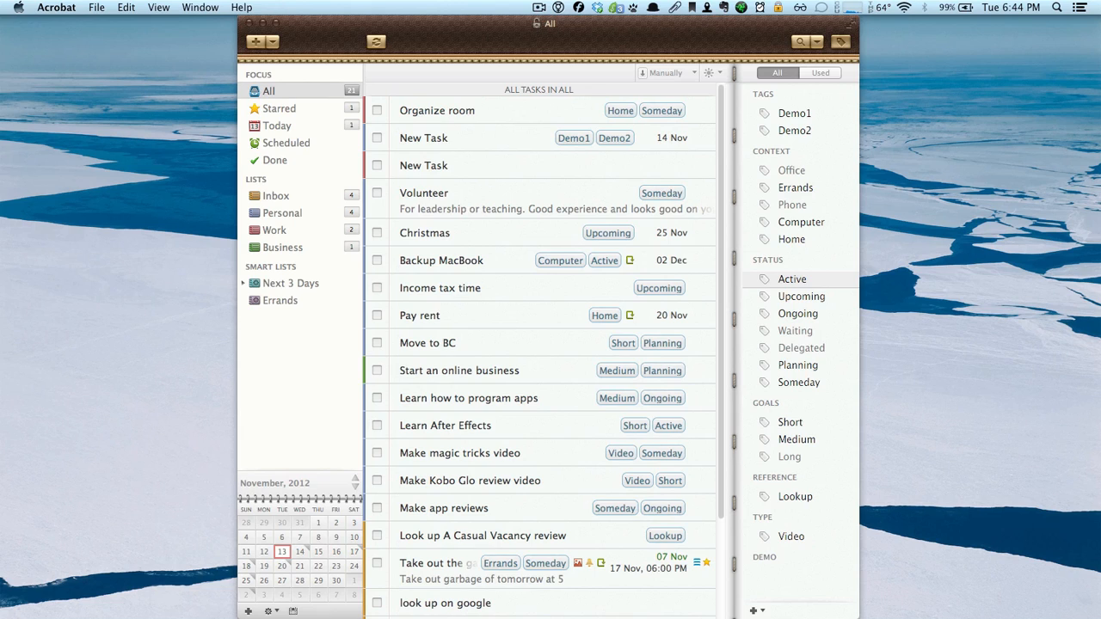
{"action": "key", "text": "super+Tab"}
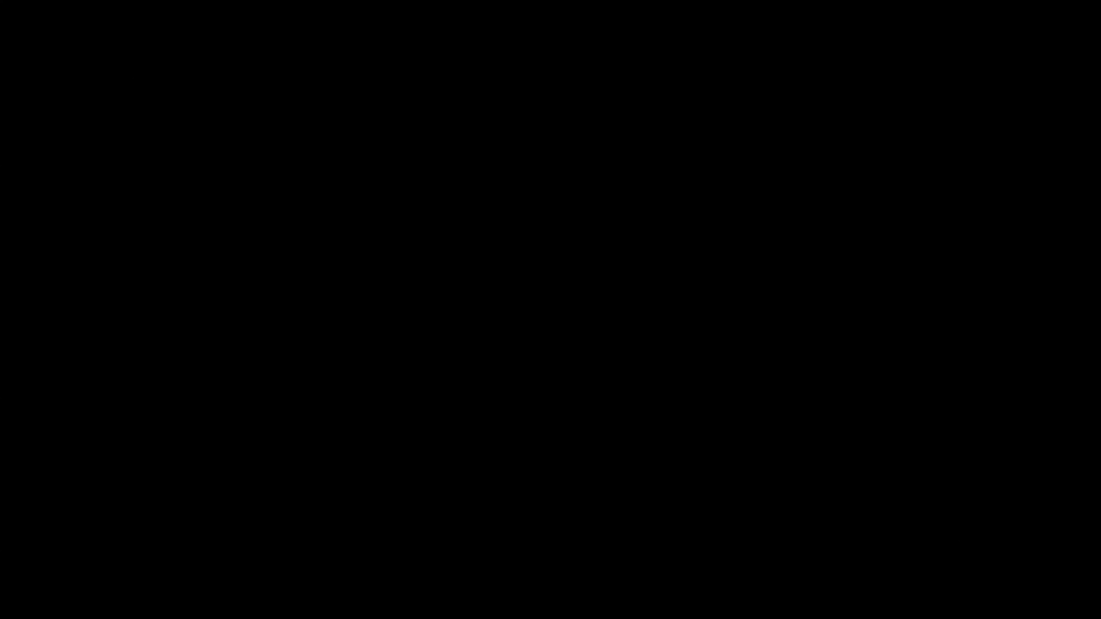